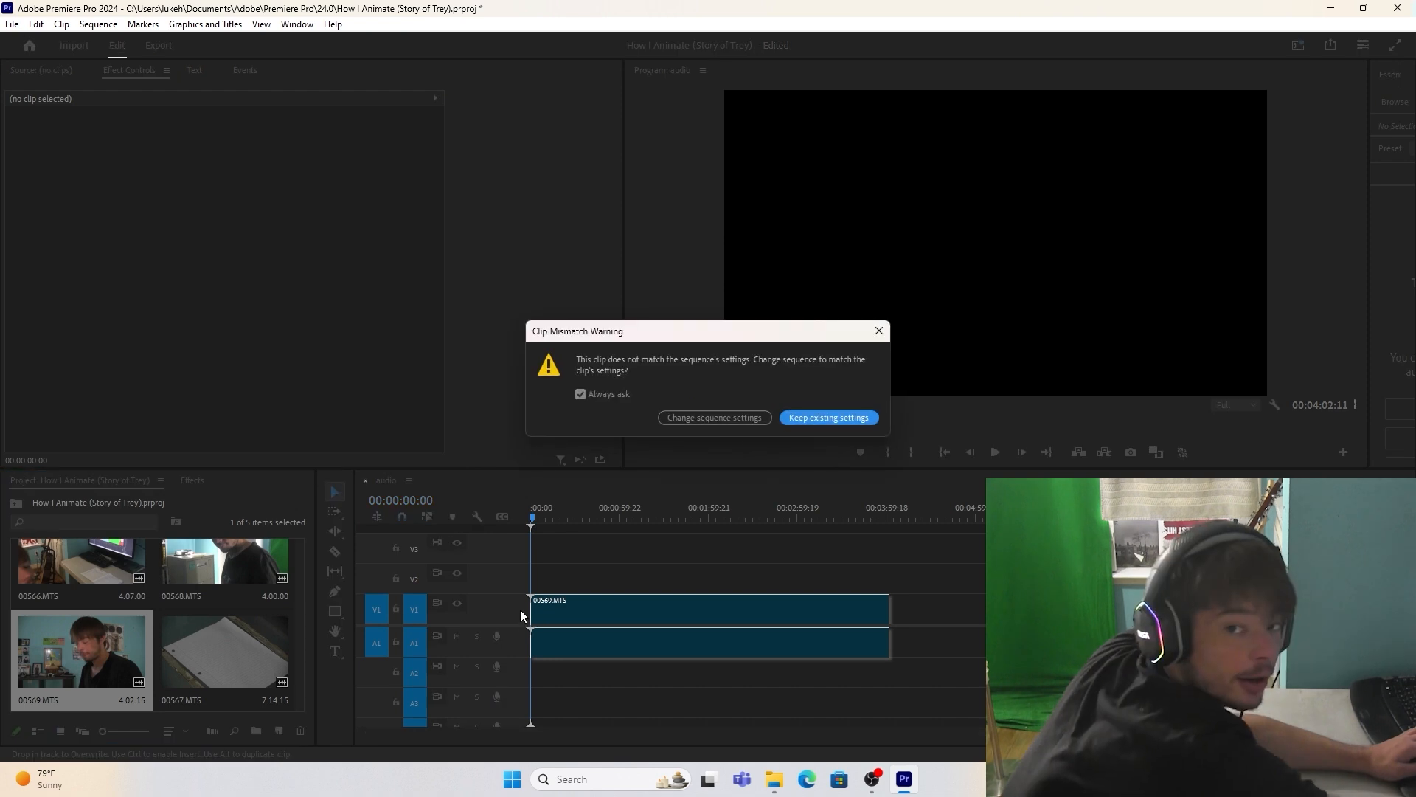
Step: Match the sequence settings to the 00569.MTS clip, then cut its audio at about 2:18 and ripple-delete everything before the cut
left_click(727, 414)
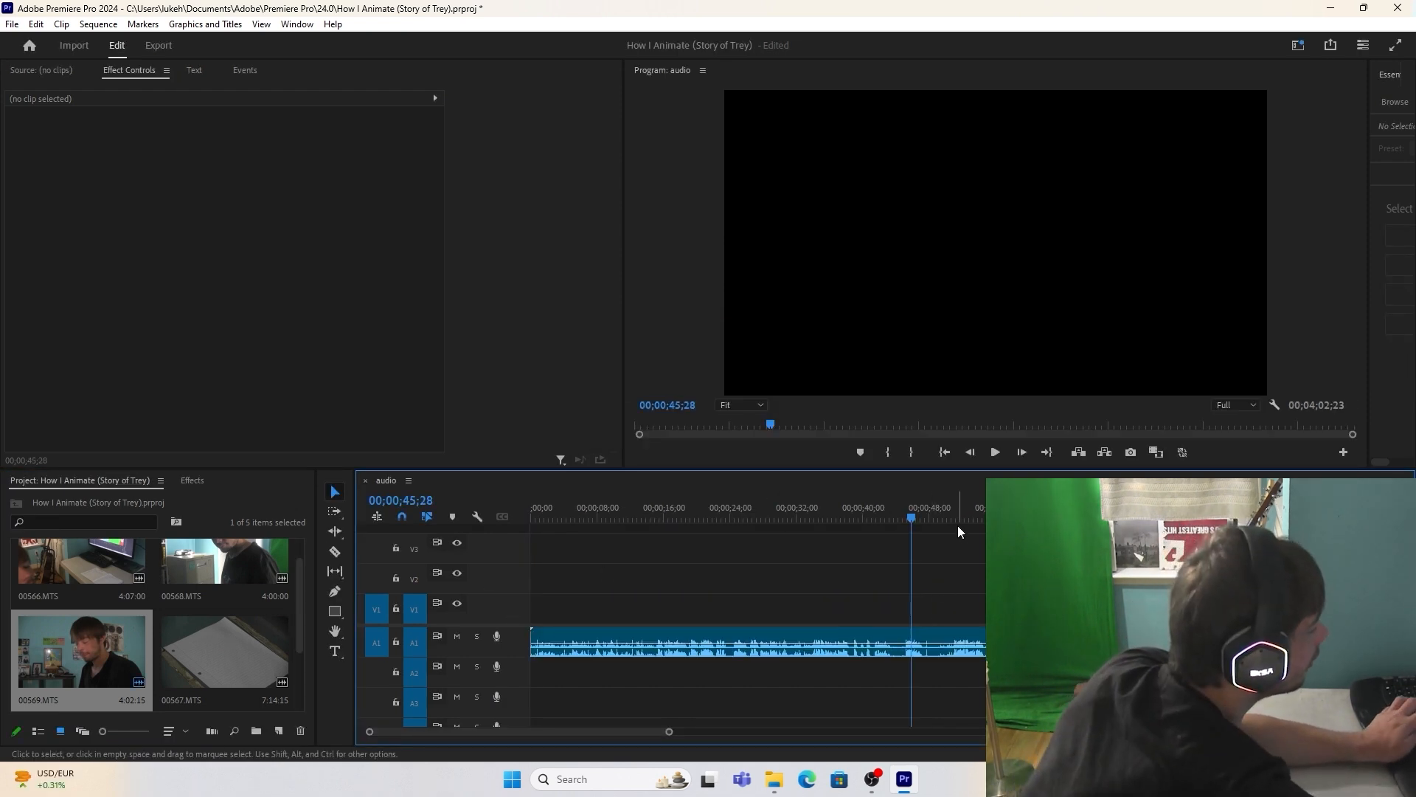
left_click(951, 516)
key("space")
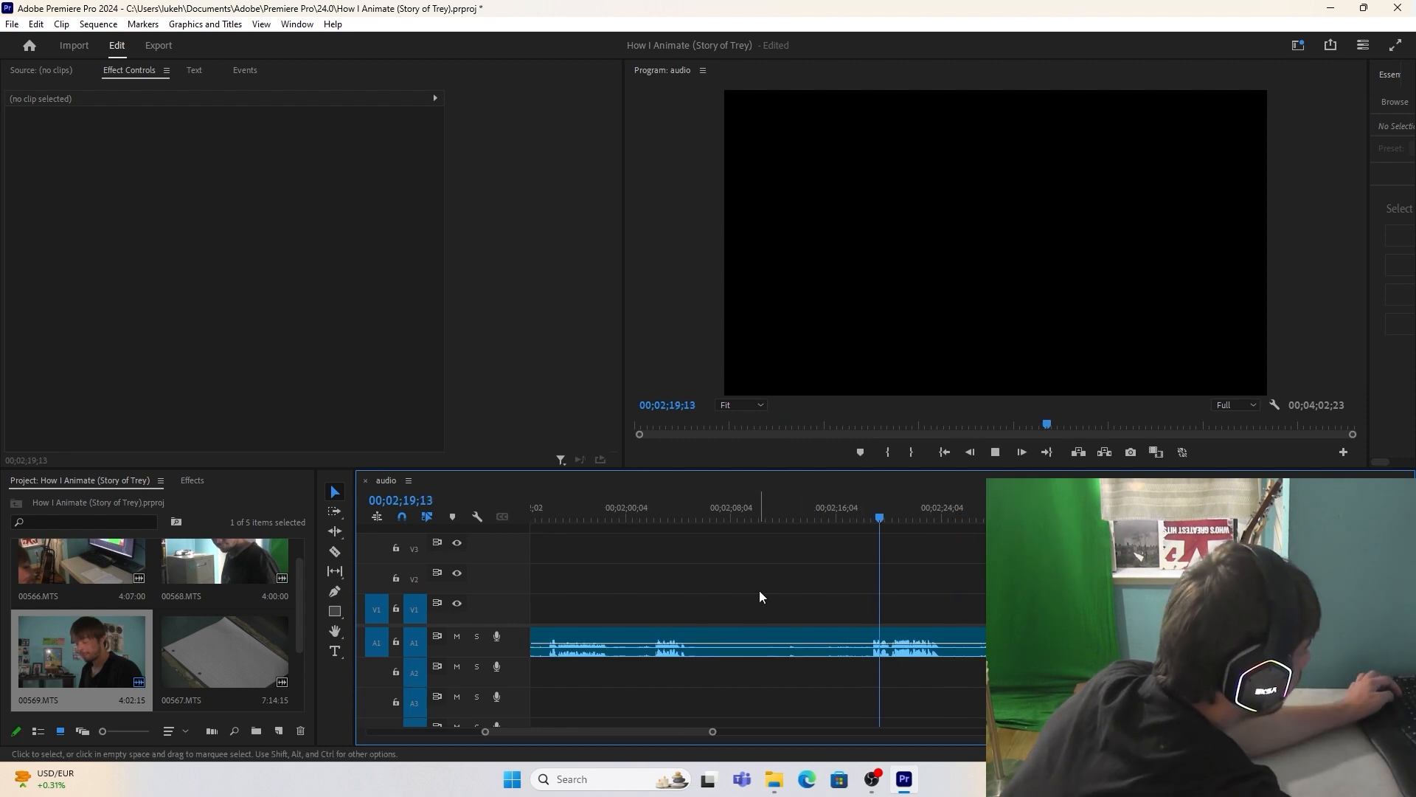
key("c")
left_click(865, 642)
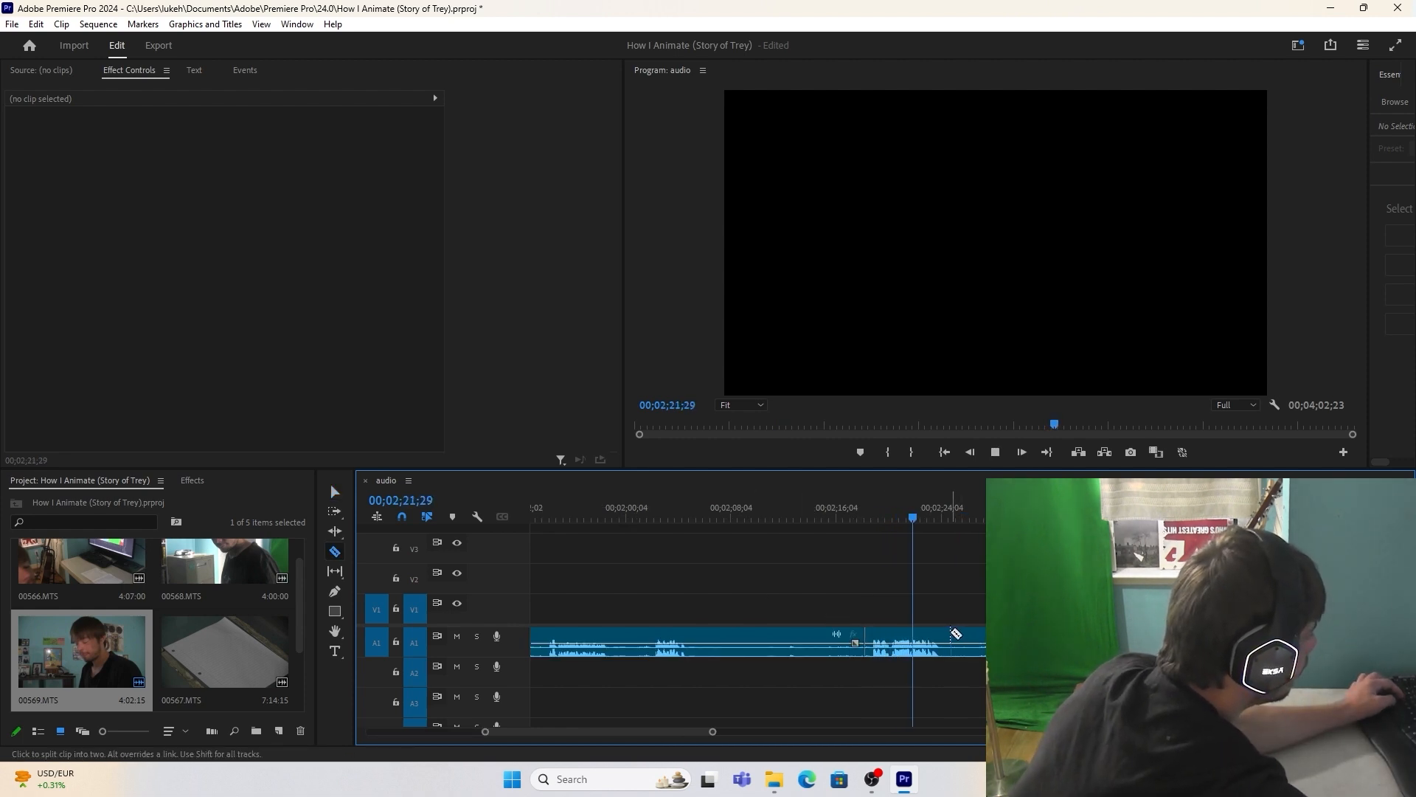
key("space")
key("v")
left_click(777, 639)
key("shift+Delete")
Step: Cut out the unwanted audio between about 9 and 11 seconds on track A1 and close the gap
left_click(662, 513)
key("space")
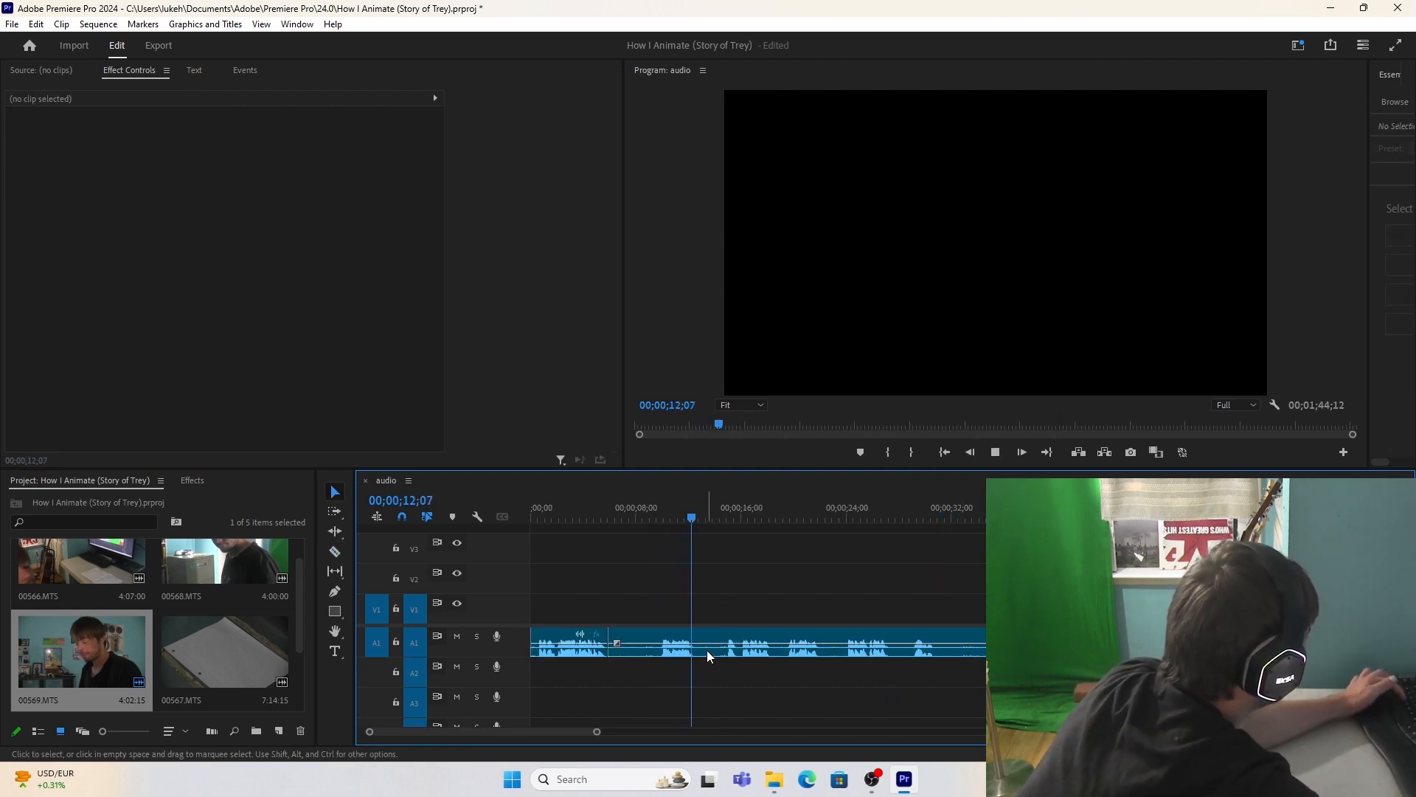
left_click(686, 516)
key("space")
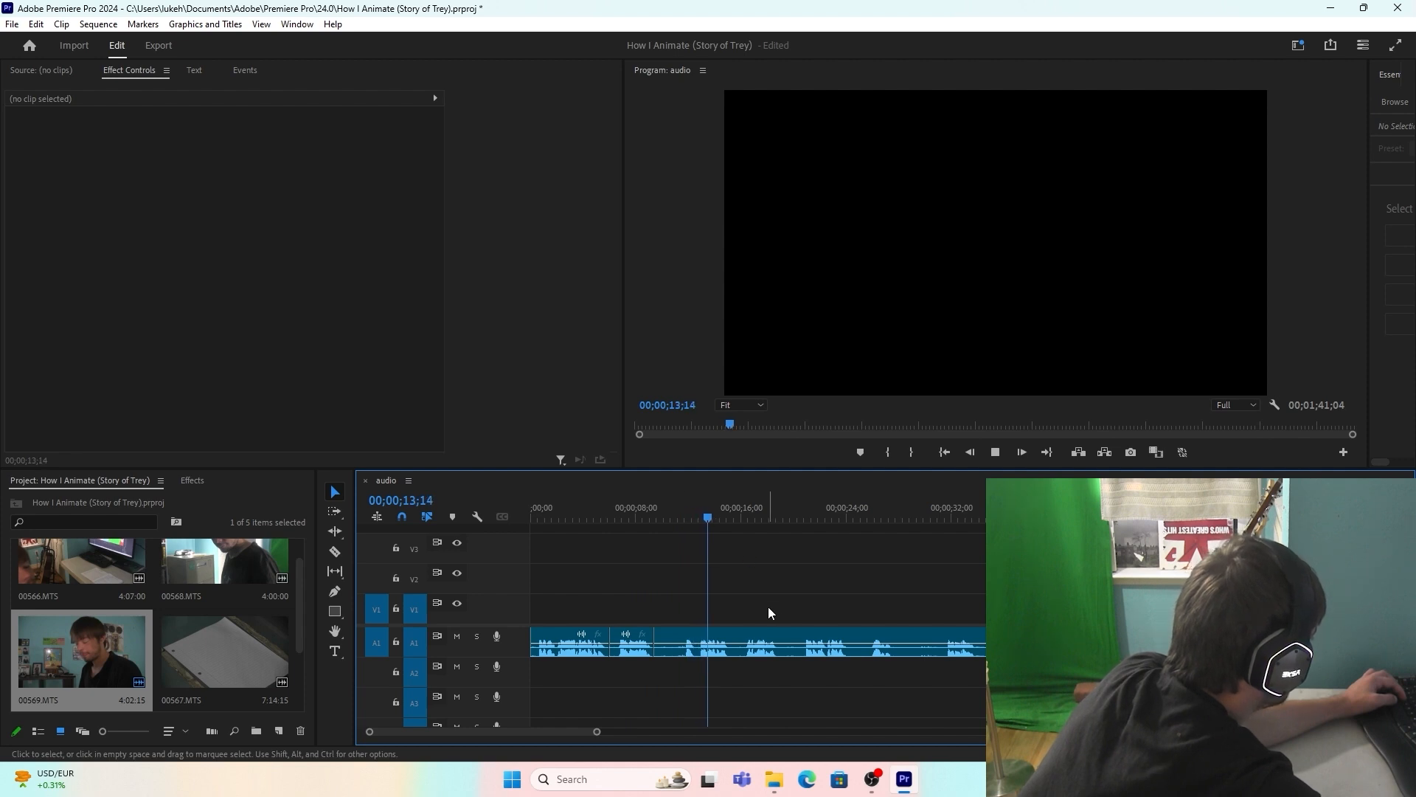
key("space")
key("c")
left_click(729, 643)
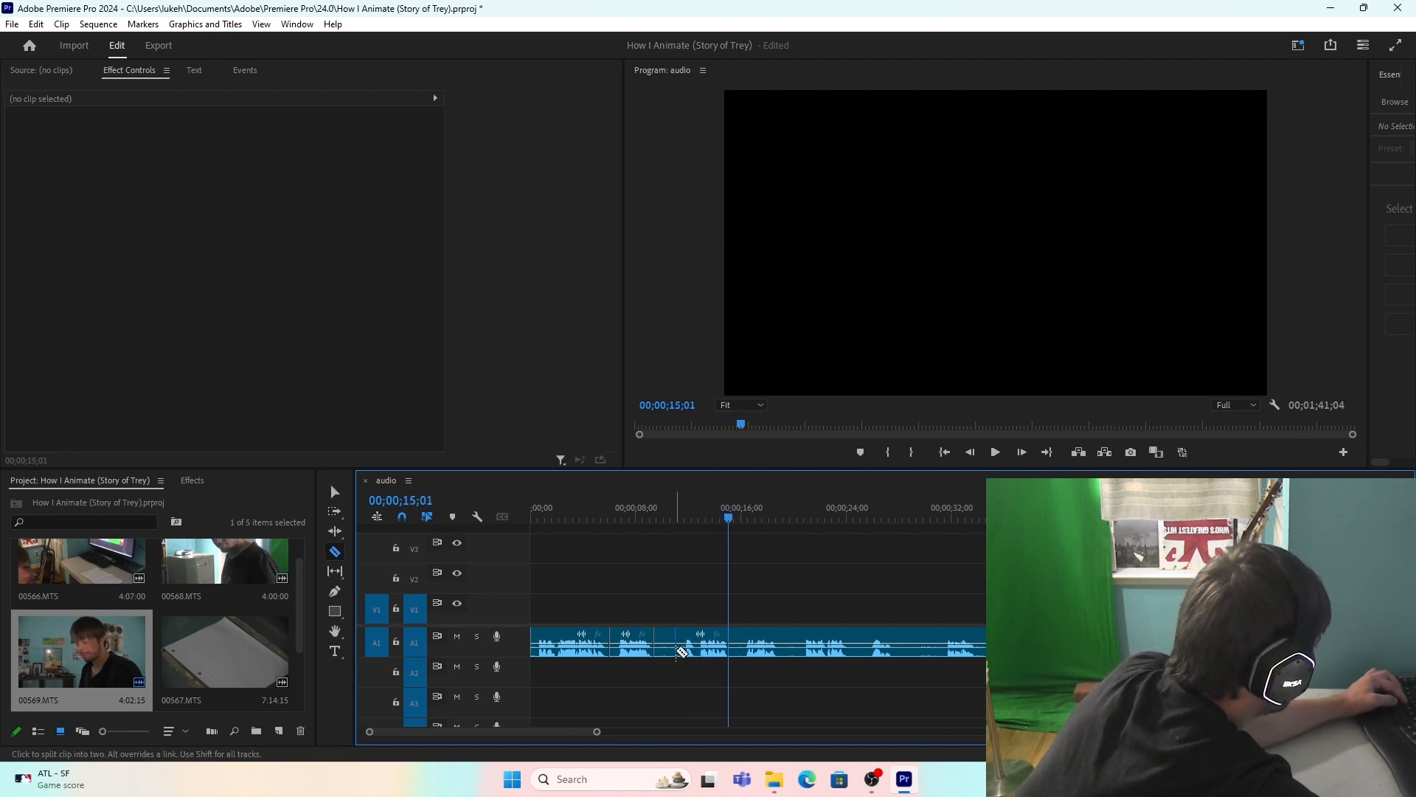
left_click(678, 649)
key("v")
left_click(662, 651)
key("Delete")
right_click(664, 652)
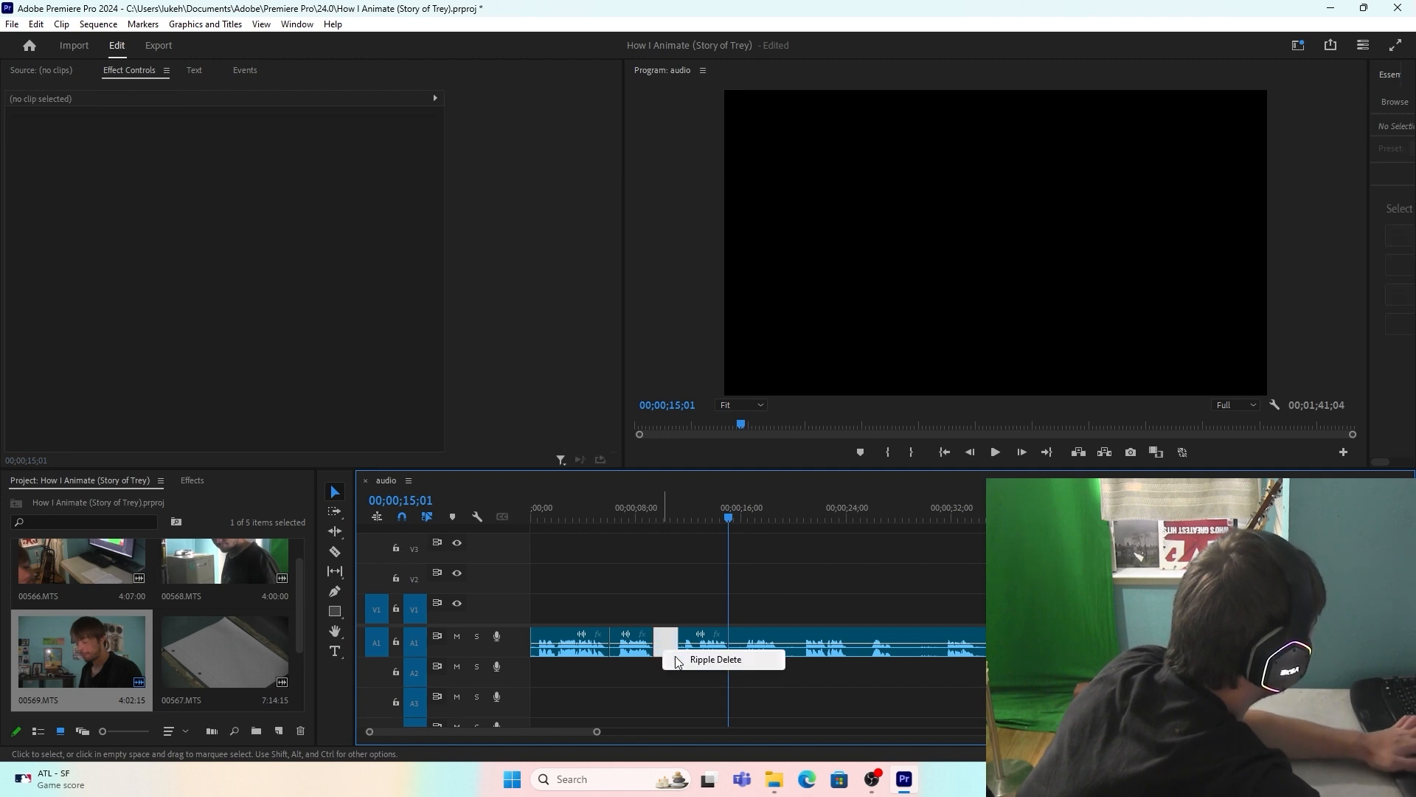
left_click(676, 660)
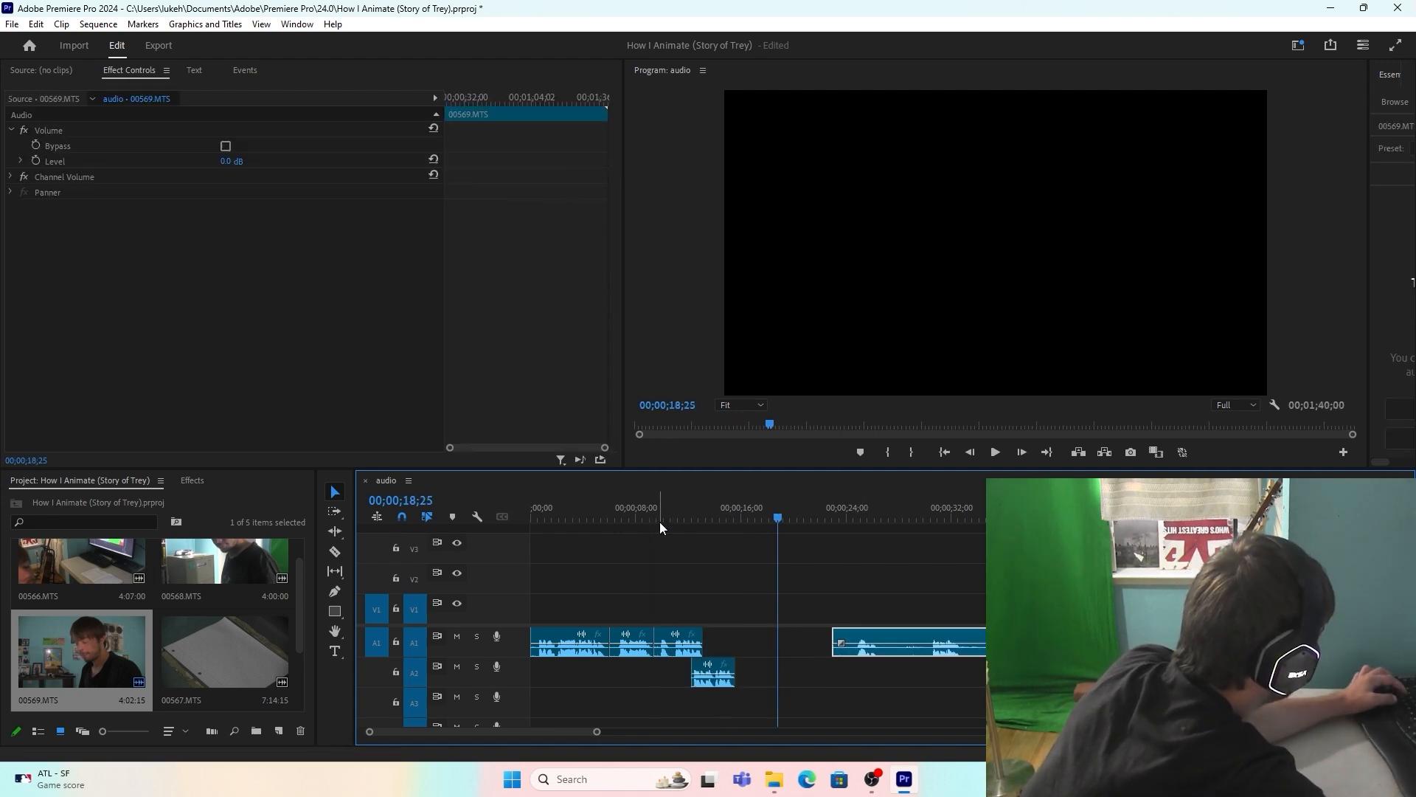
Step: Listen to the remaining audio and move its next usable piece on A1 directly behind the short A2 clip
left_click(650, 516)
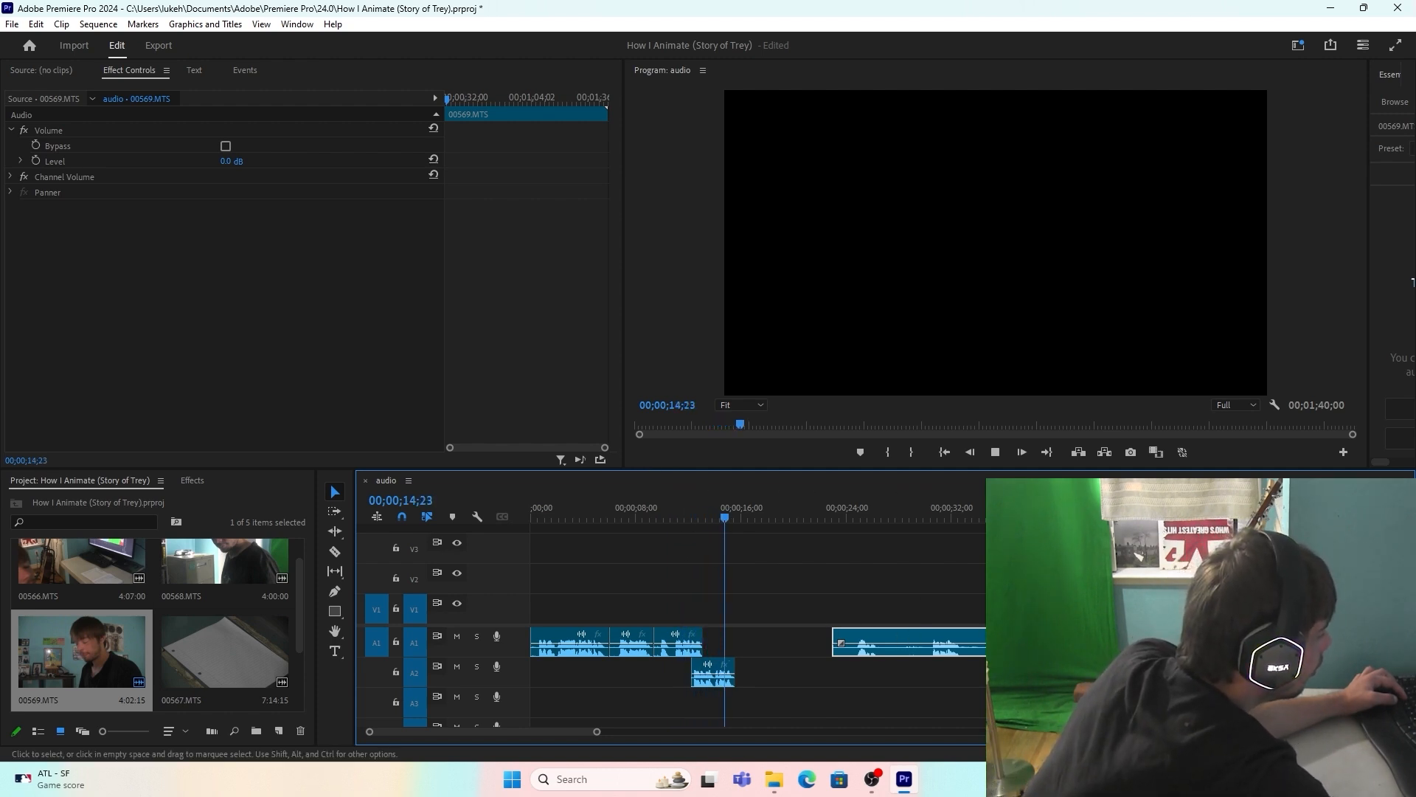
left_click_drag(924, 515, 859, 513)
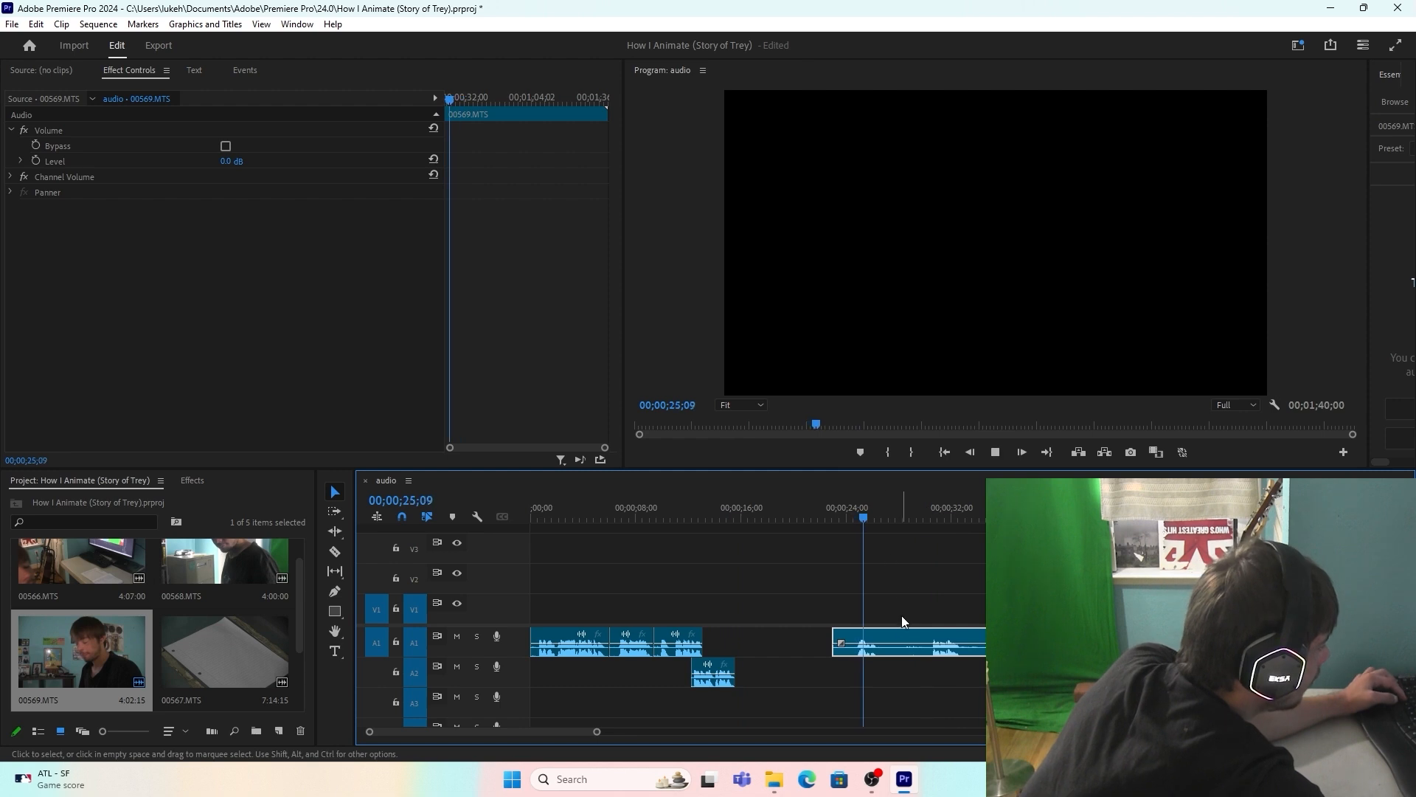
left_click_drag(863, 643, 748, 636)
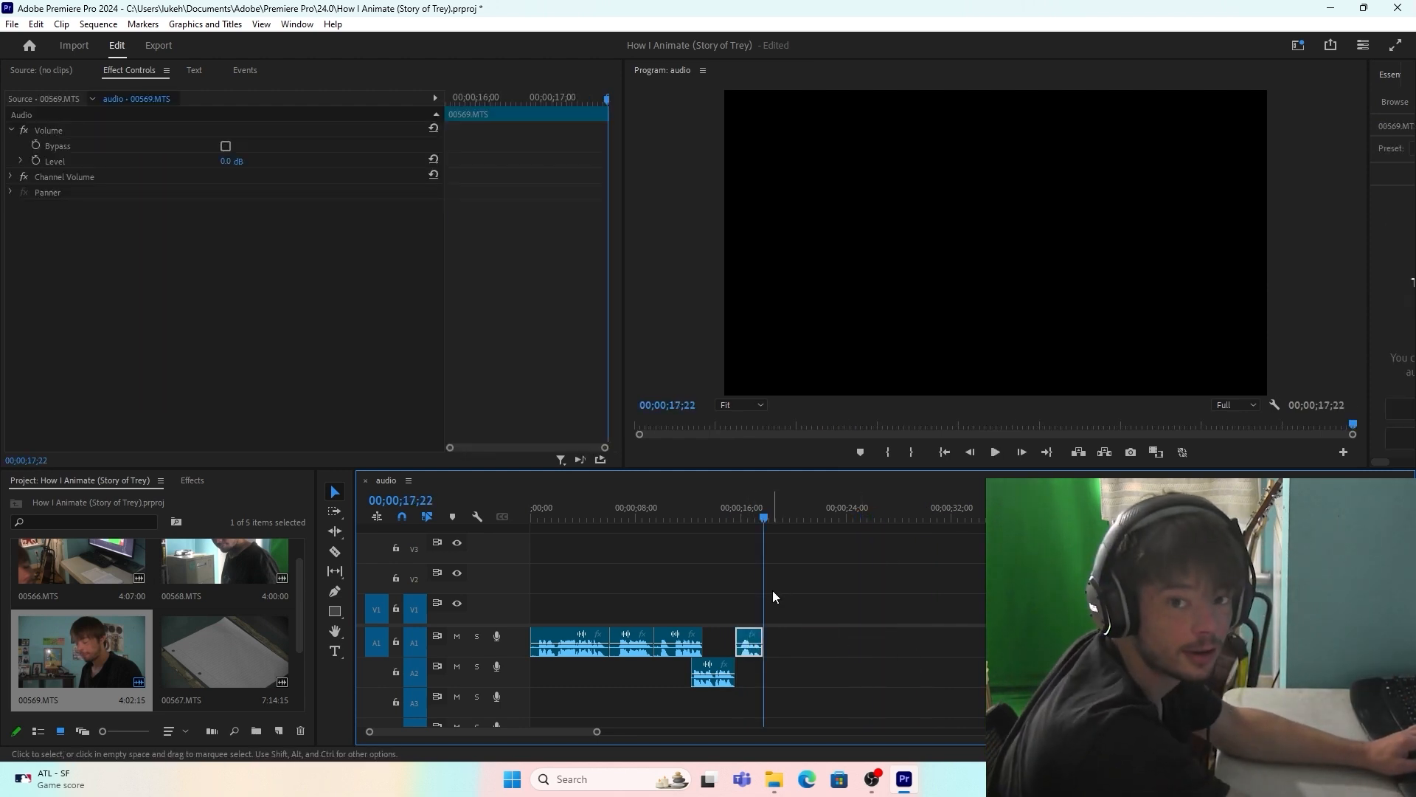
left_click(553, 642)
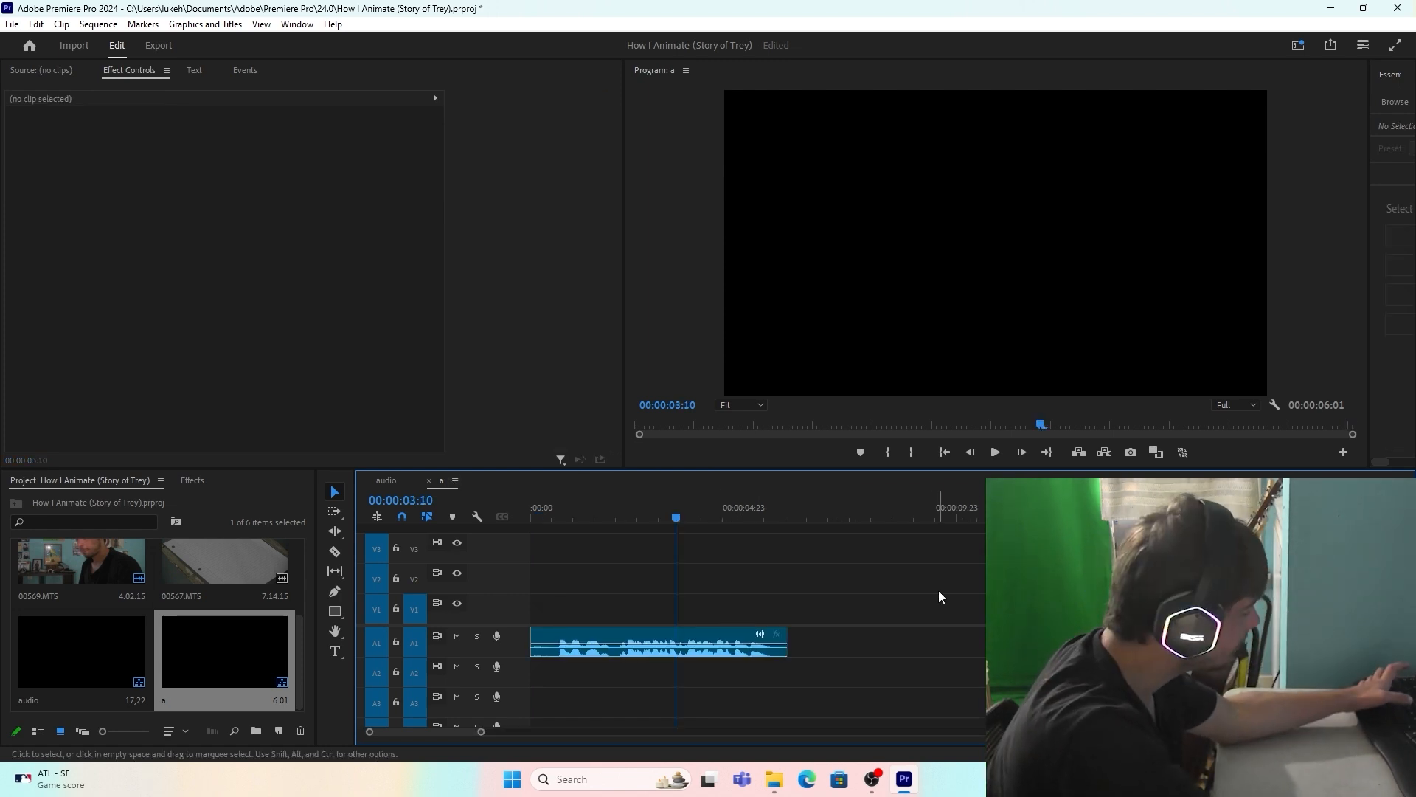
Step: Set the export of sequence a to AIFF format, saved in the How I Animate (Story of Trey) audio folder
key("ctrl+m")
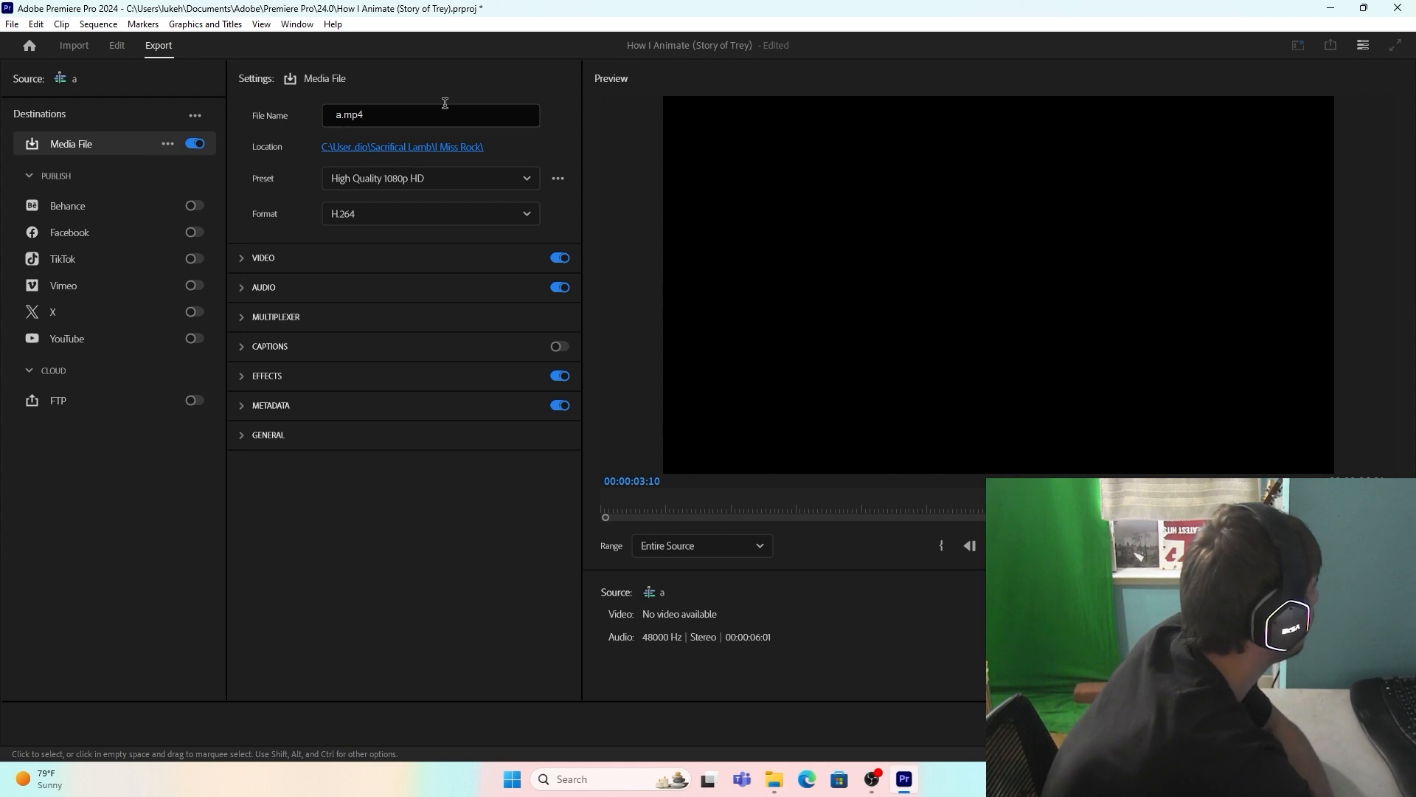
left_click(446, 214)
scroll(441, 307, "down", 1)
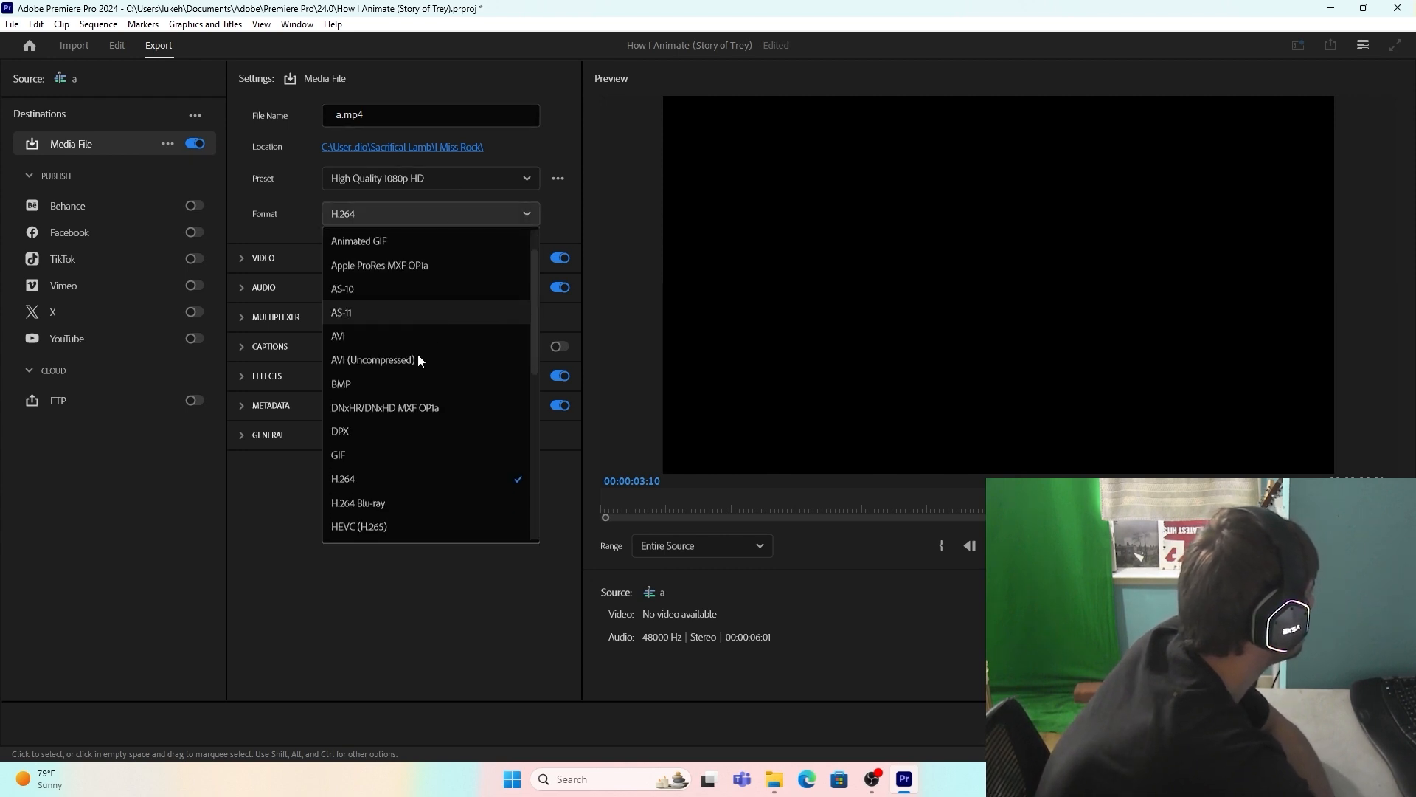
scroll(398, 333, "up", 1)
left_click(402, 266)
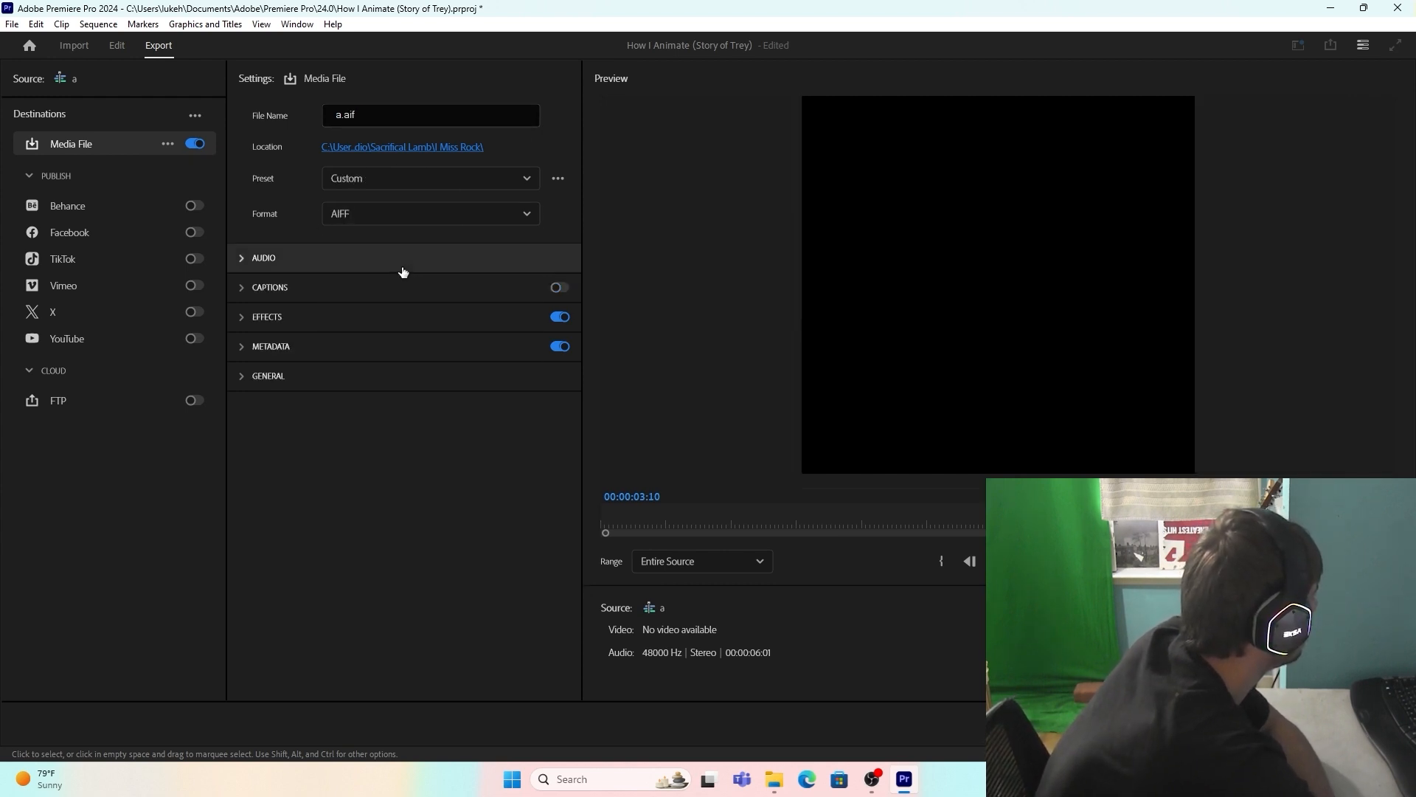
left_click(402, 147)
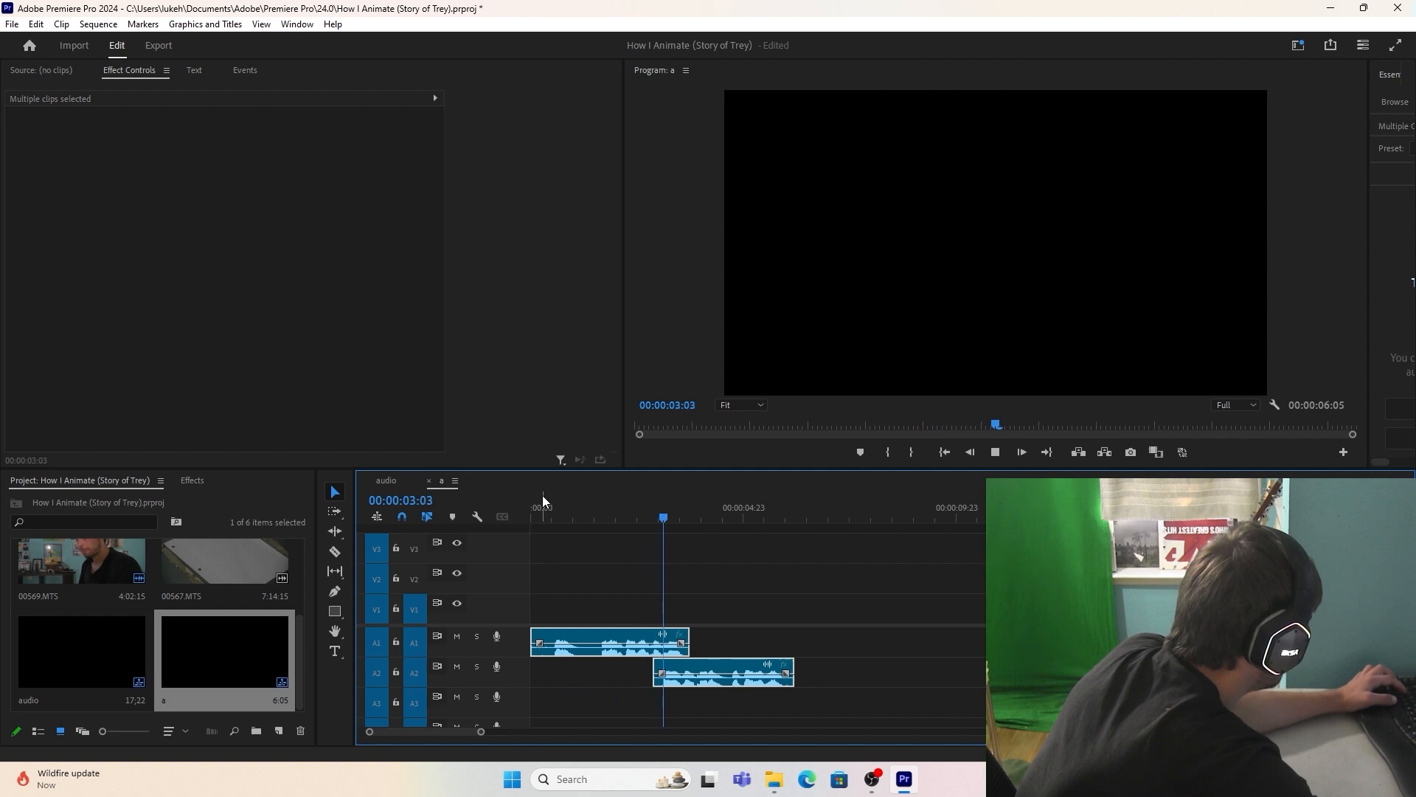
Step: Export the current version of sequence a as a3 in the audio folder and return to the audio sequence
key("ctrl+m")
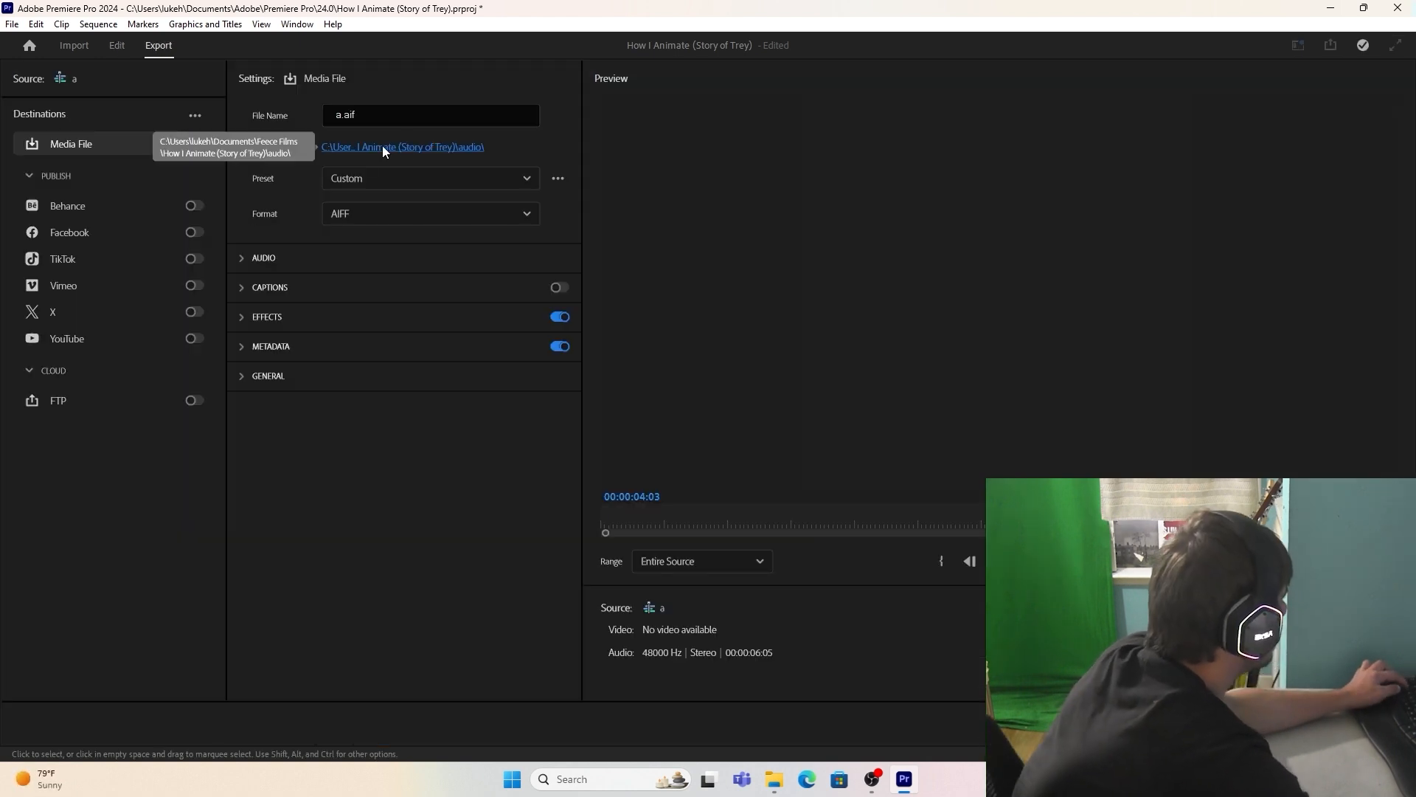
left_click(382, 146)
type("a3")
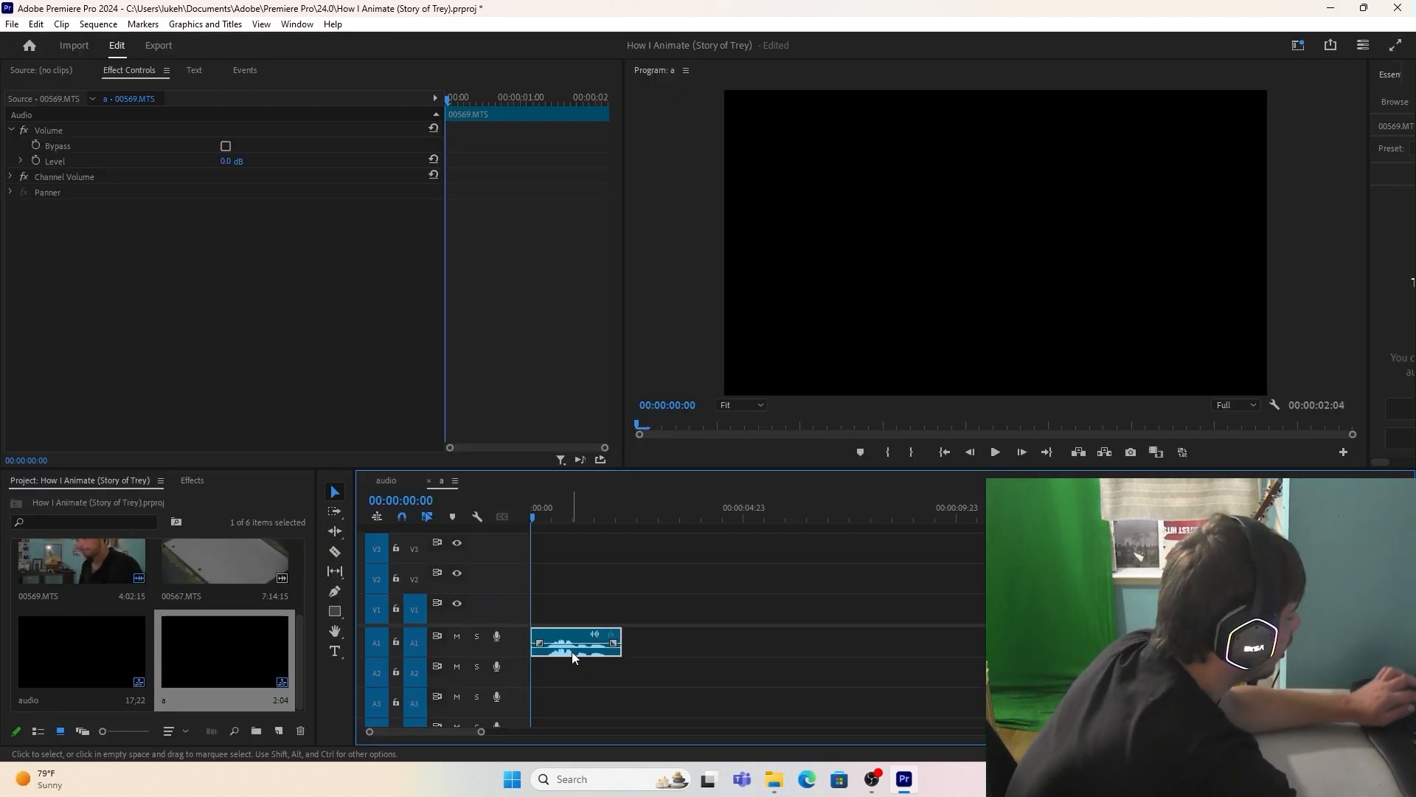
key("Delete")
left_click(393, 480)
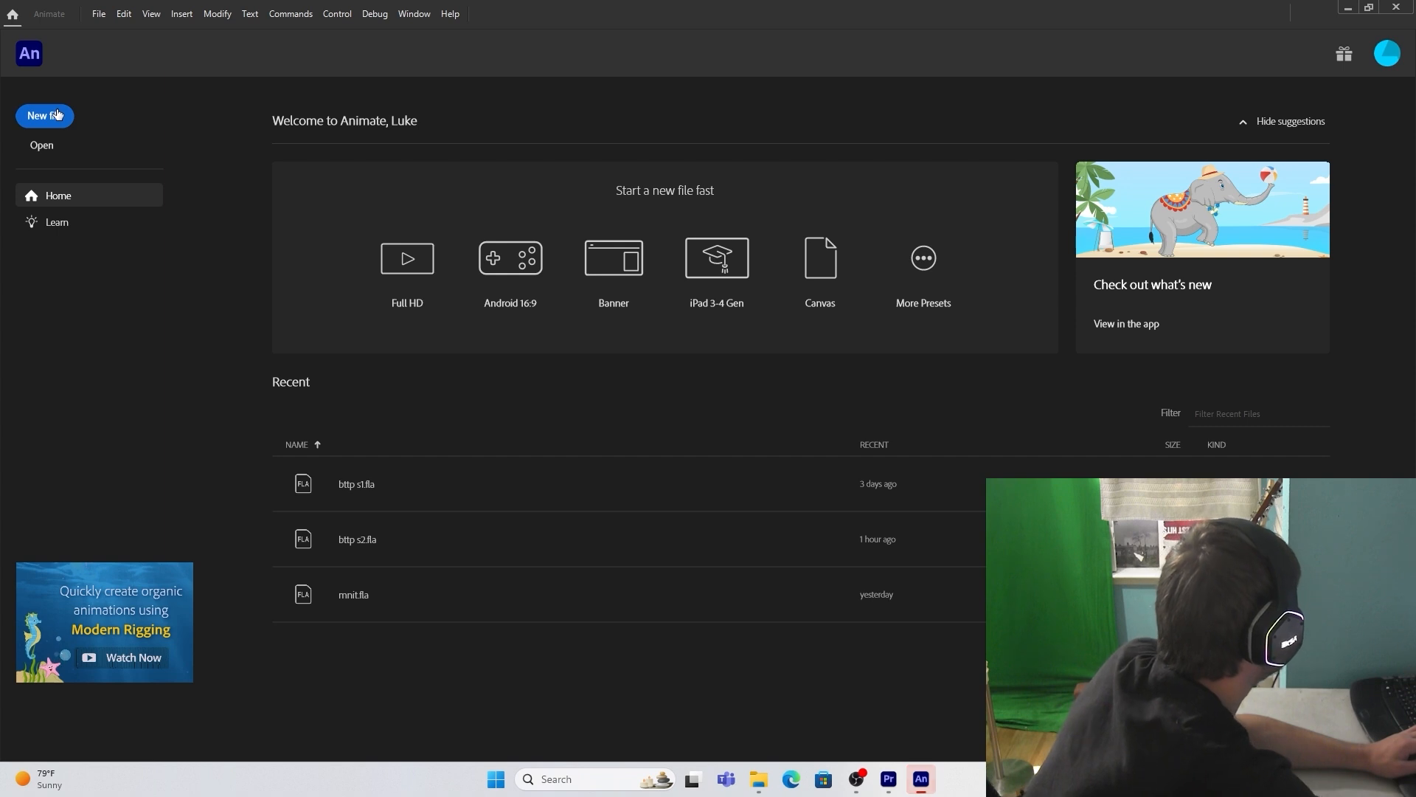
Step: In Animate, create a 4K character animation document, 3840 x 2160 pixels at 30 fps, using ActionScript 3.0
left_click(44, 115)
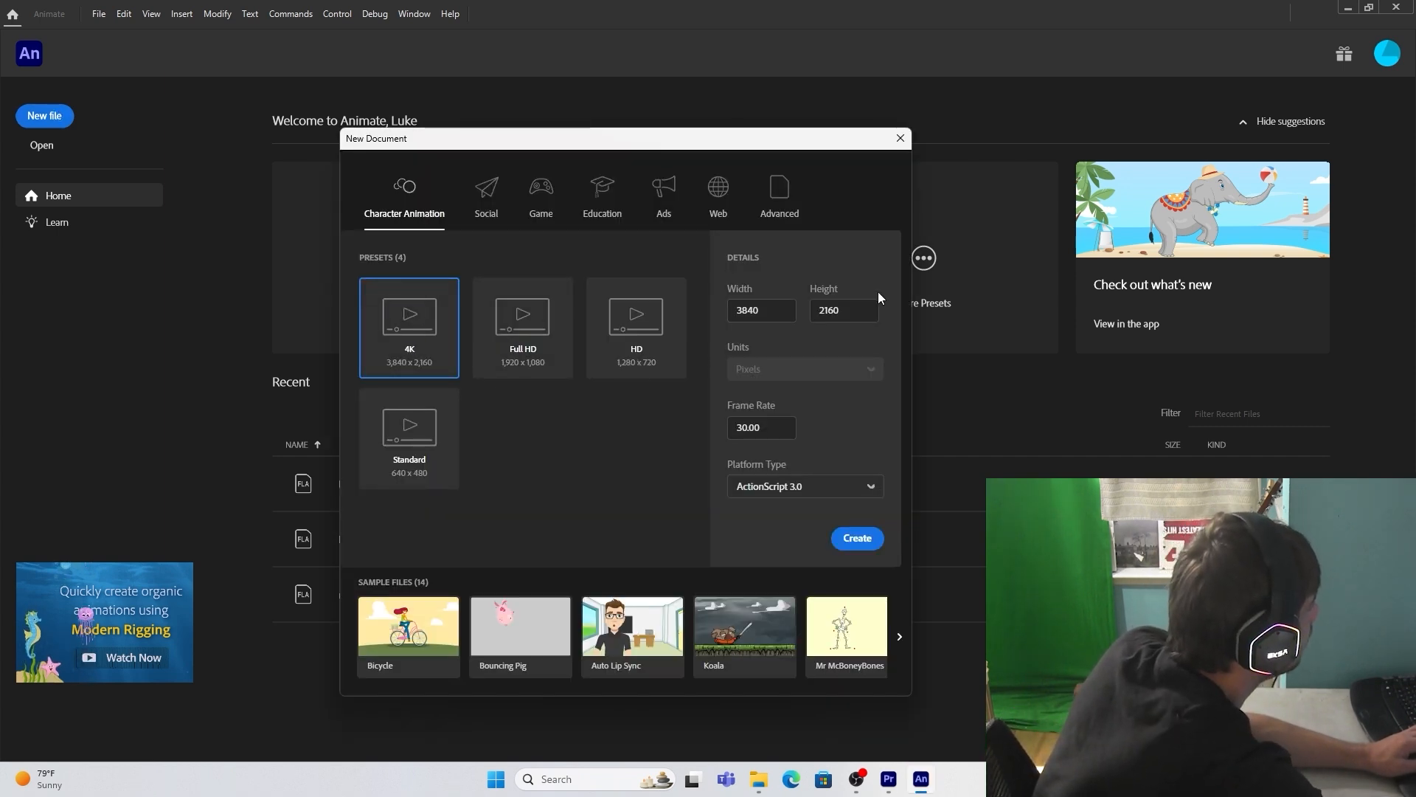
left_click(860, 546)
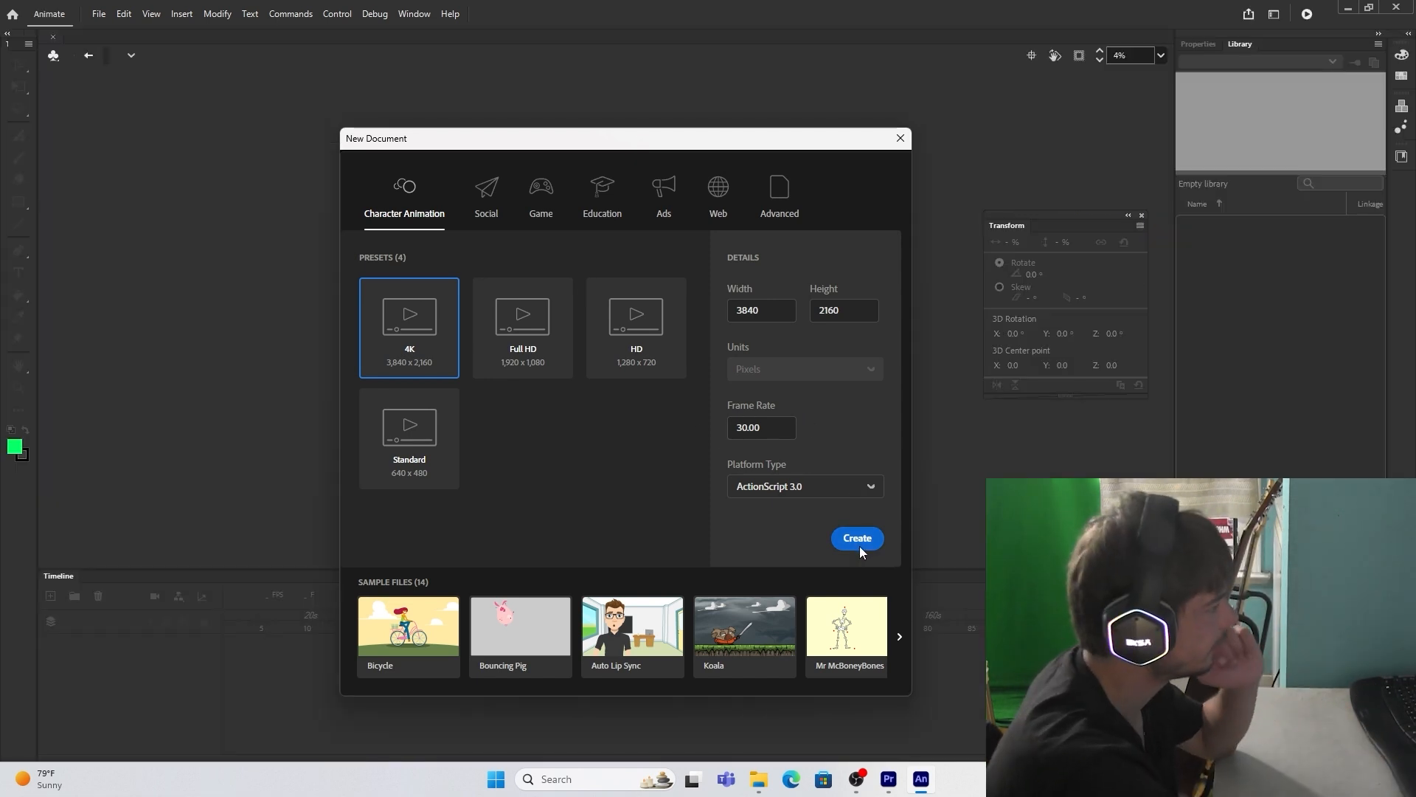
scroll(543, 285, "down", 7)
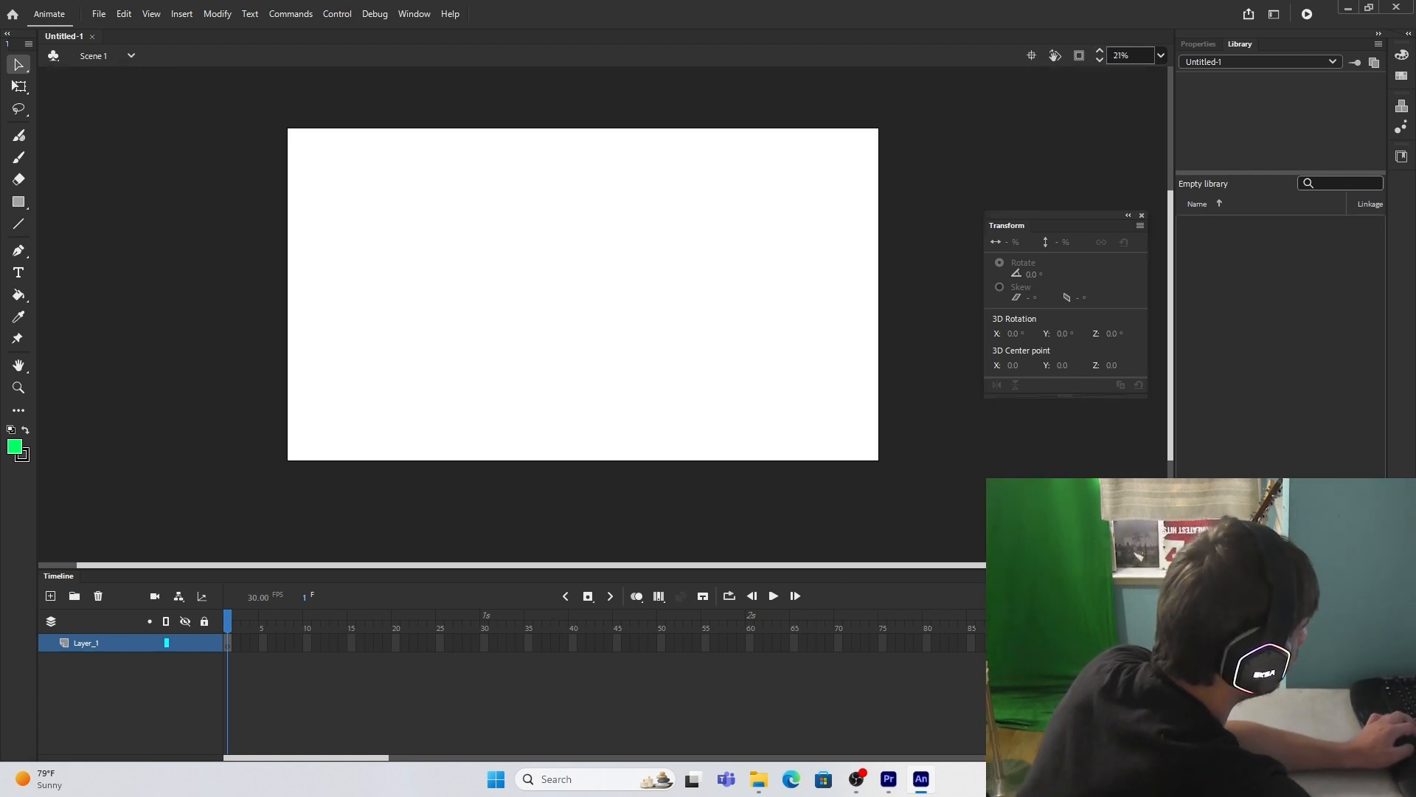
scroll(666, 424, "up", 1)
Step: Create library folders named trey, bird, blink, ethan, locations, mouth, objects and audio
left_click(1203, 752)
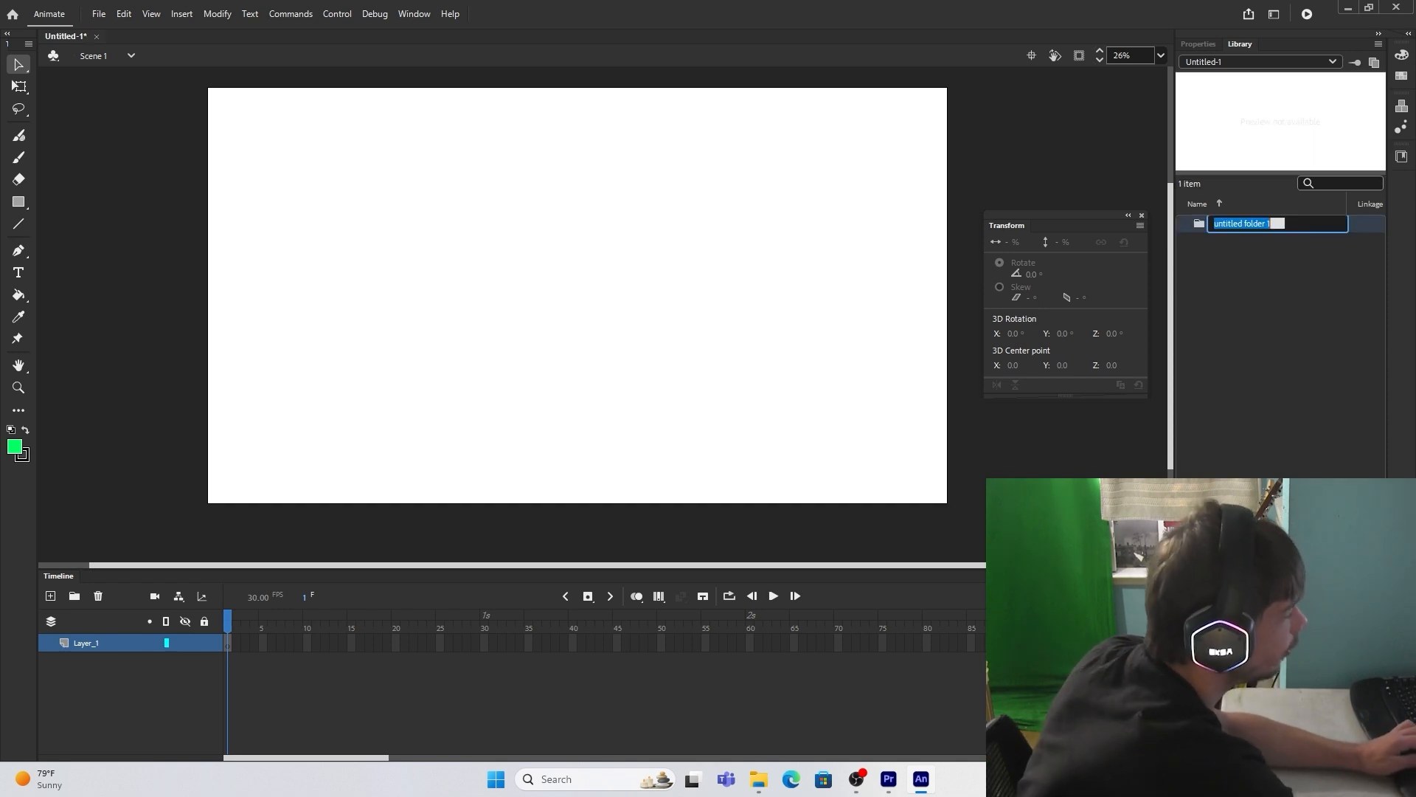
type("trey")
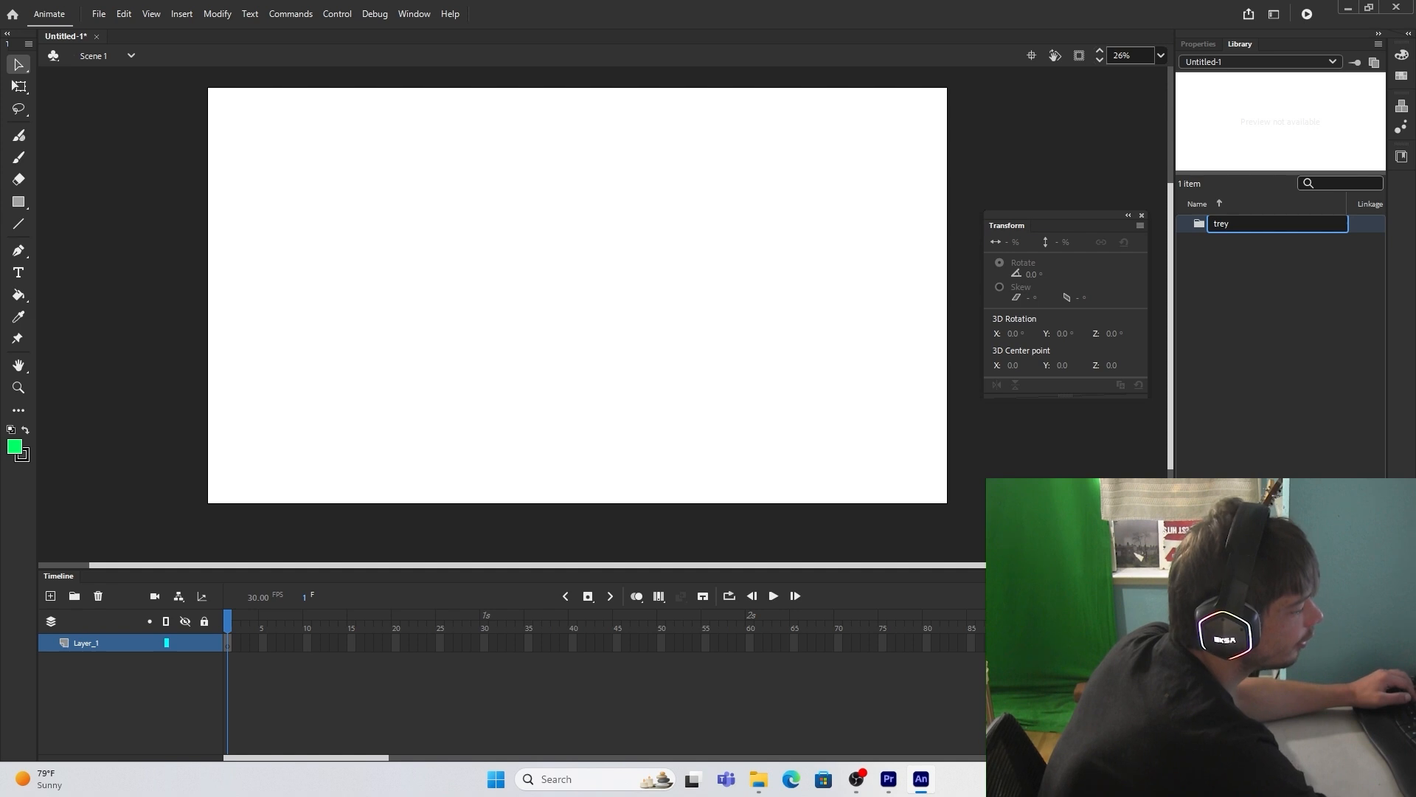
left_click(1203, 752)
type("b")
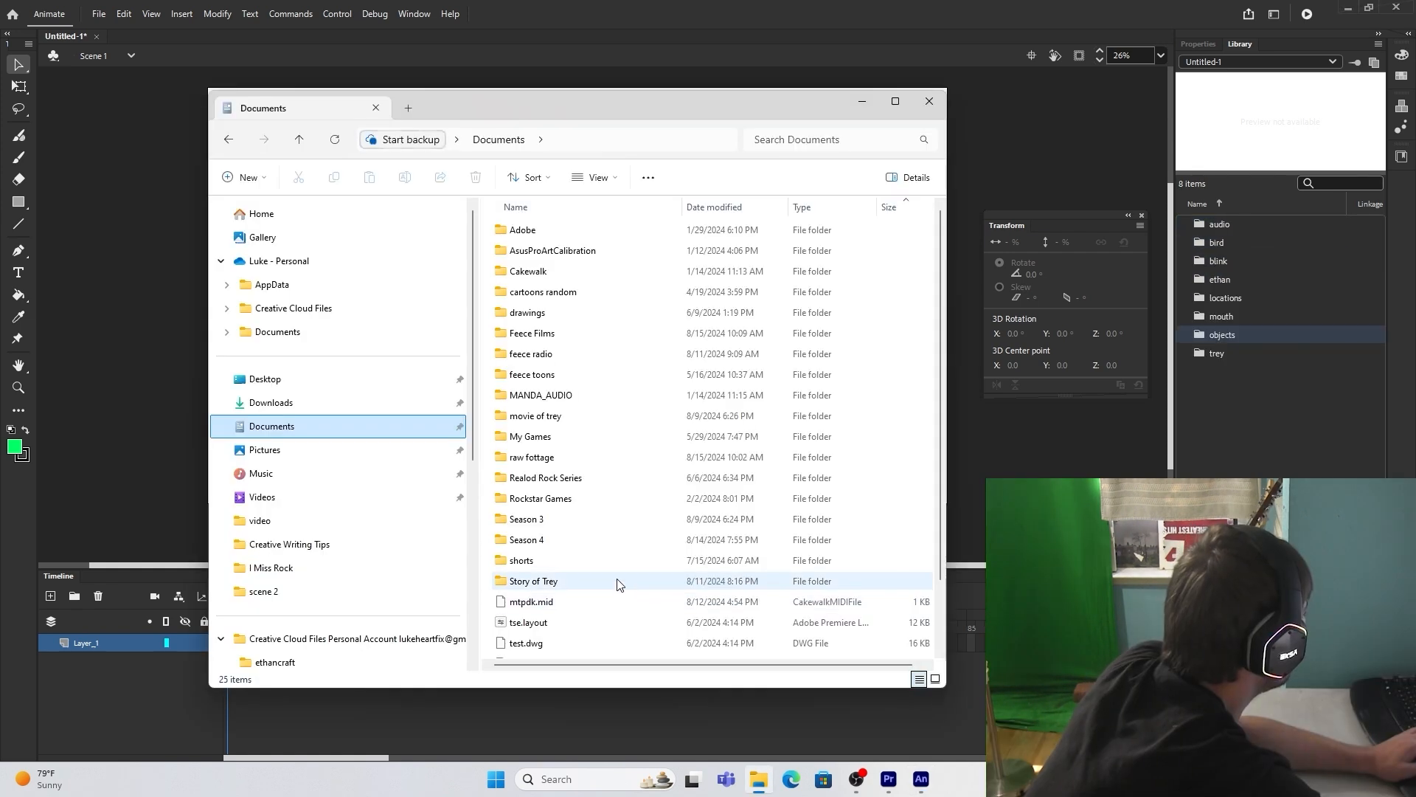
Step: Import the Ethan Mayday character images from Story of Trey SEASON 3 into the ethan library folder
double_click(618, 582)
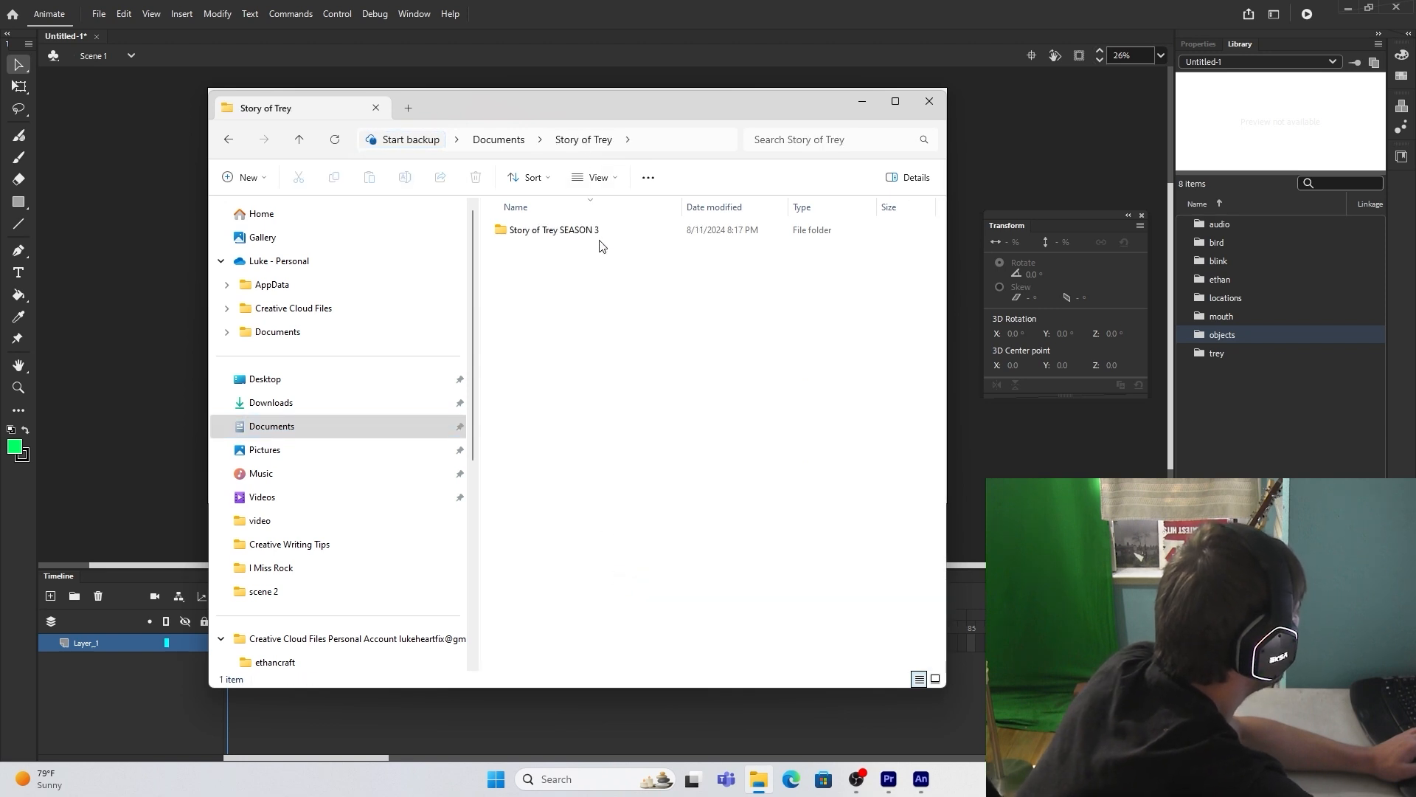
double_click(599, 231)
double_click(597, 230)
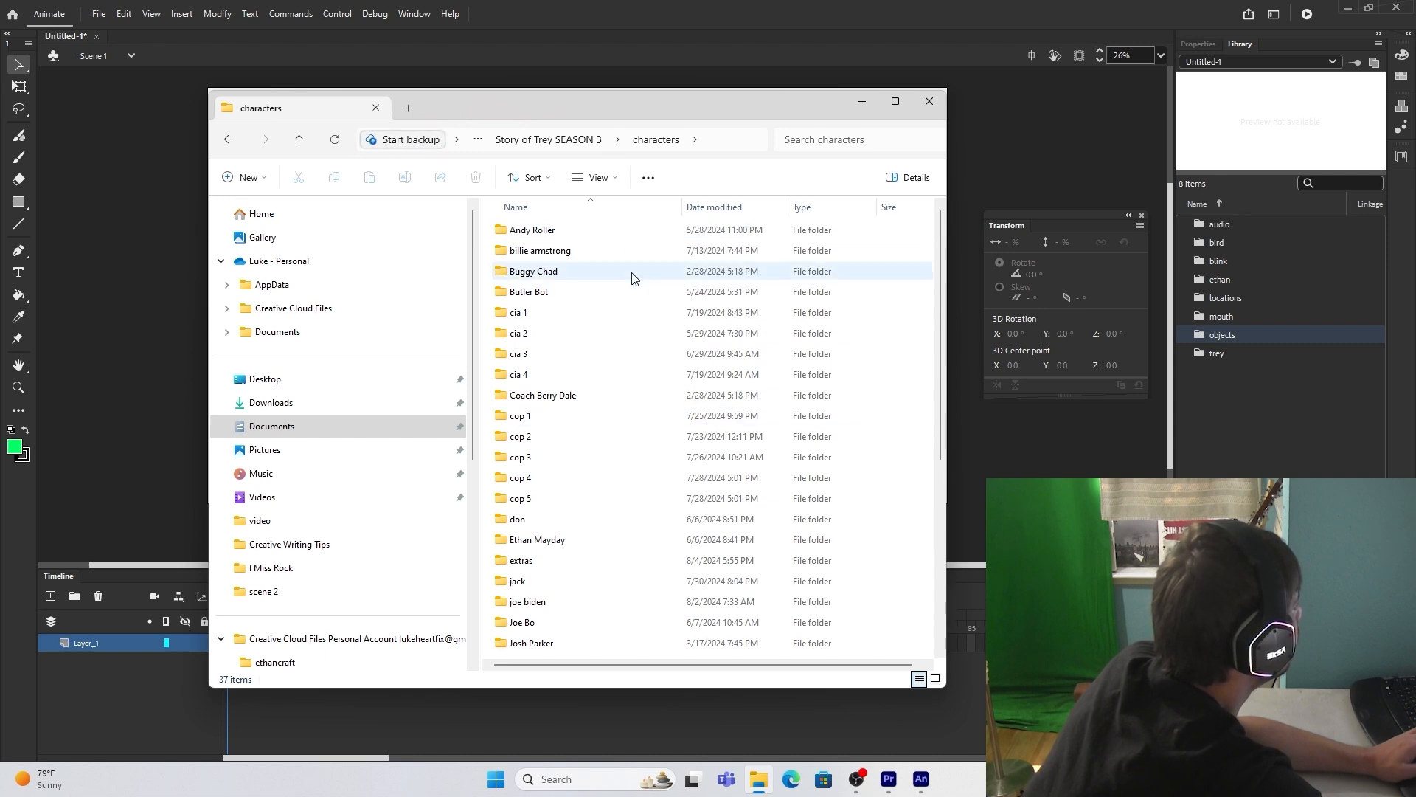
right_click(643, 474)
left_click(626, 541)
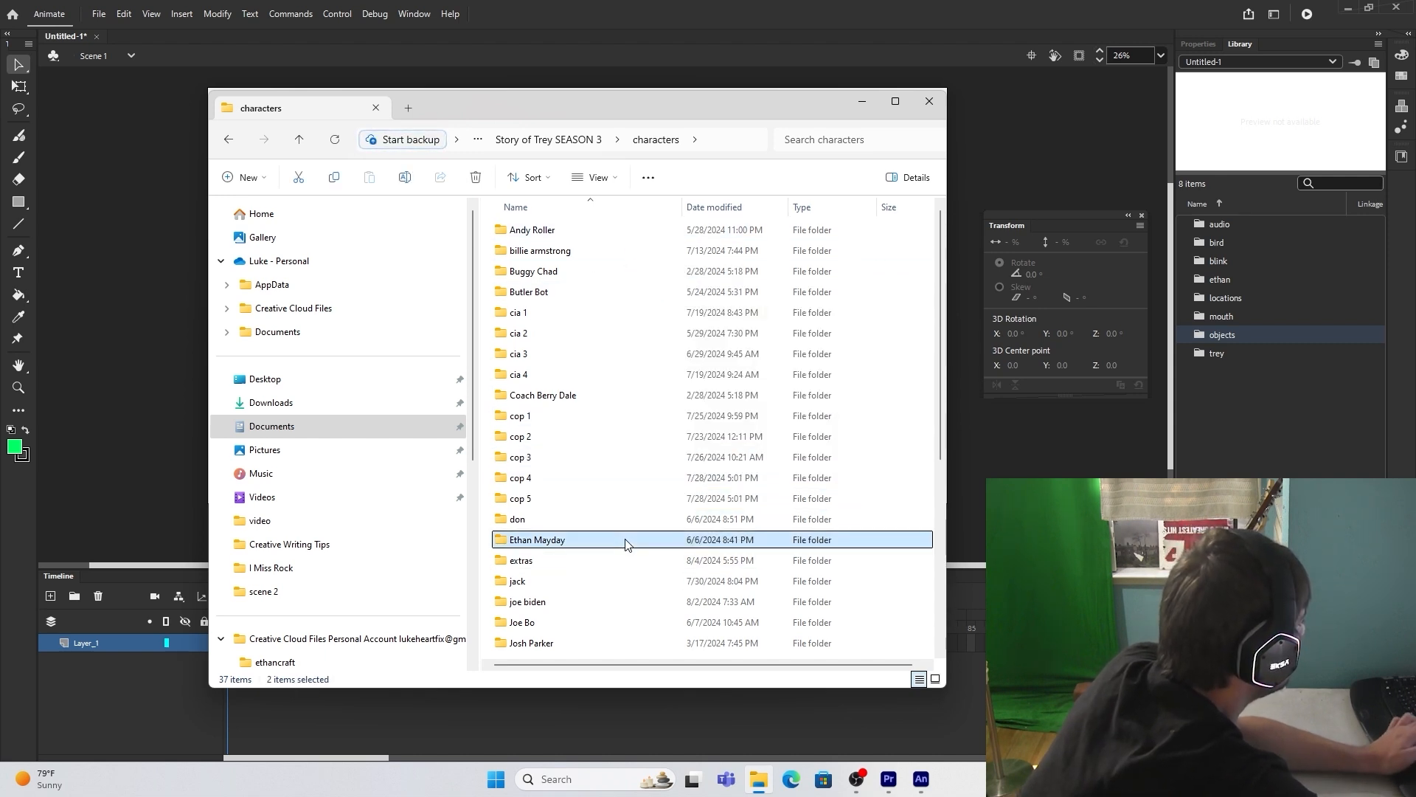
double_click(626, 540)
scroll(701, 354, "down", 2)
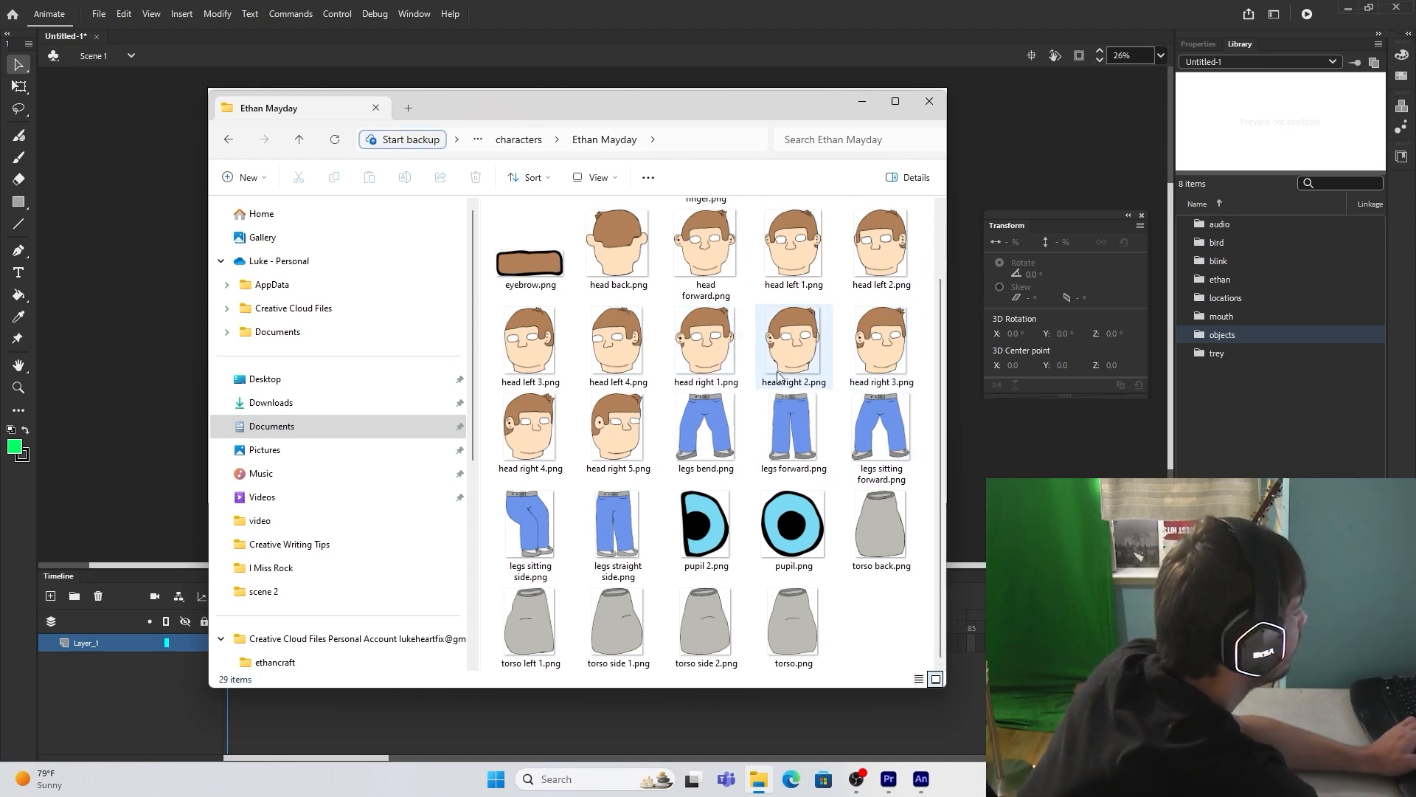
scroll(793, 457, "up", 3)
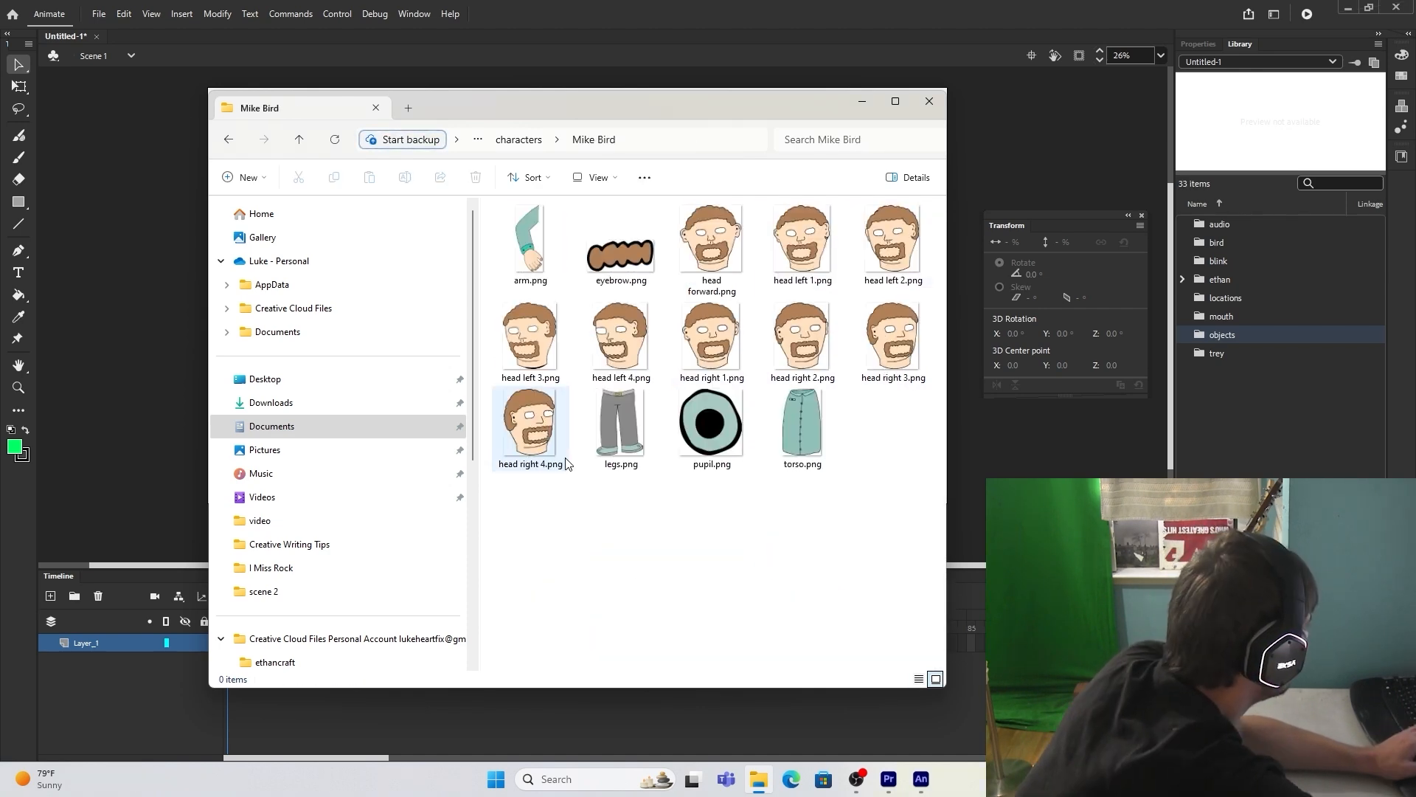
left_click(538, 252)
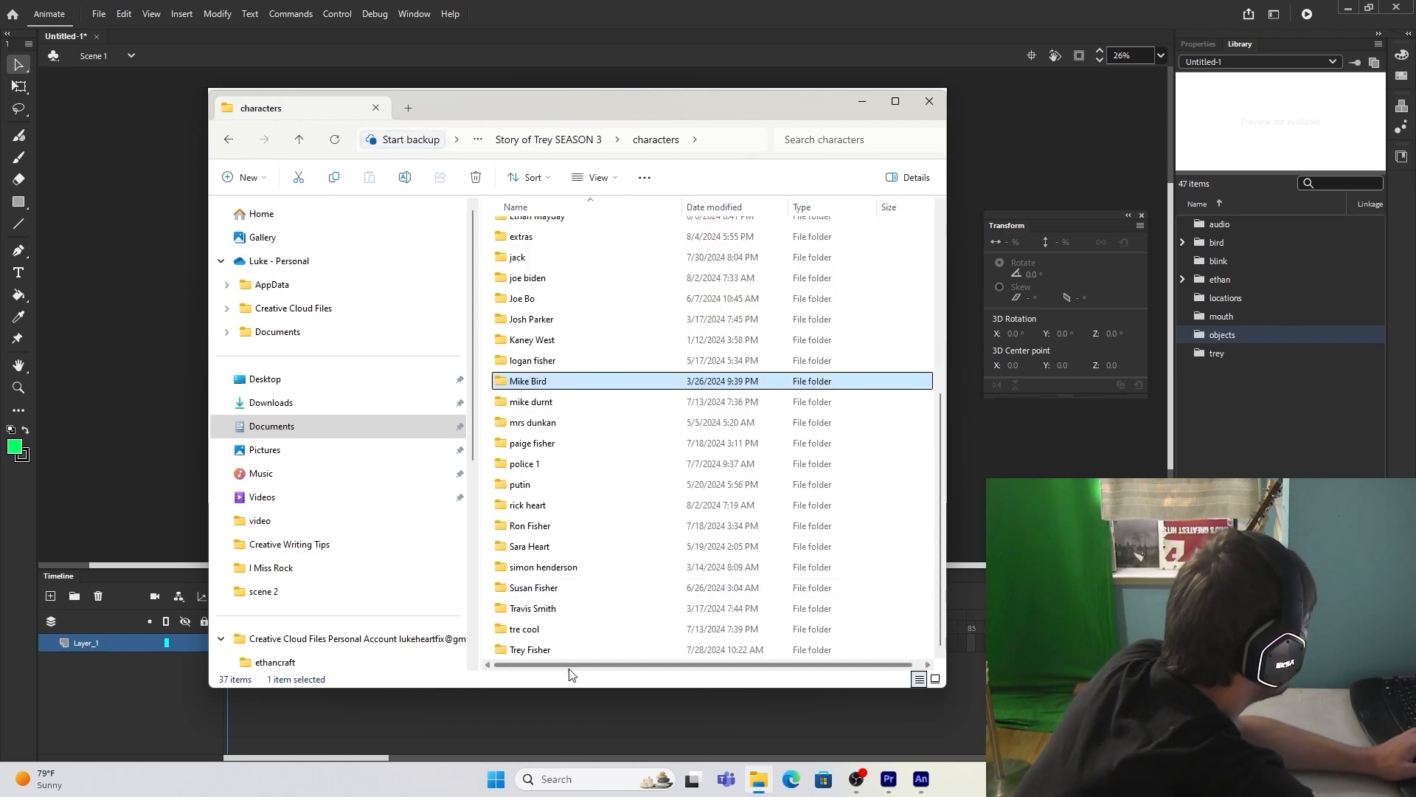
double_click(561, 652)
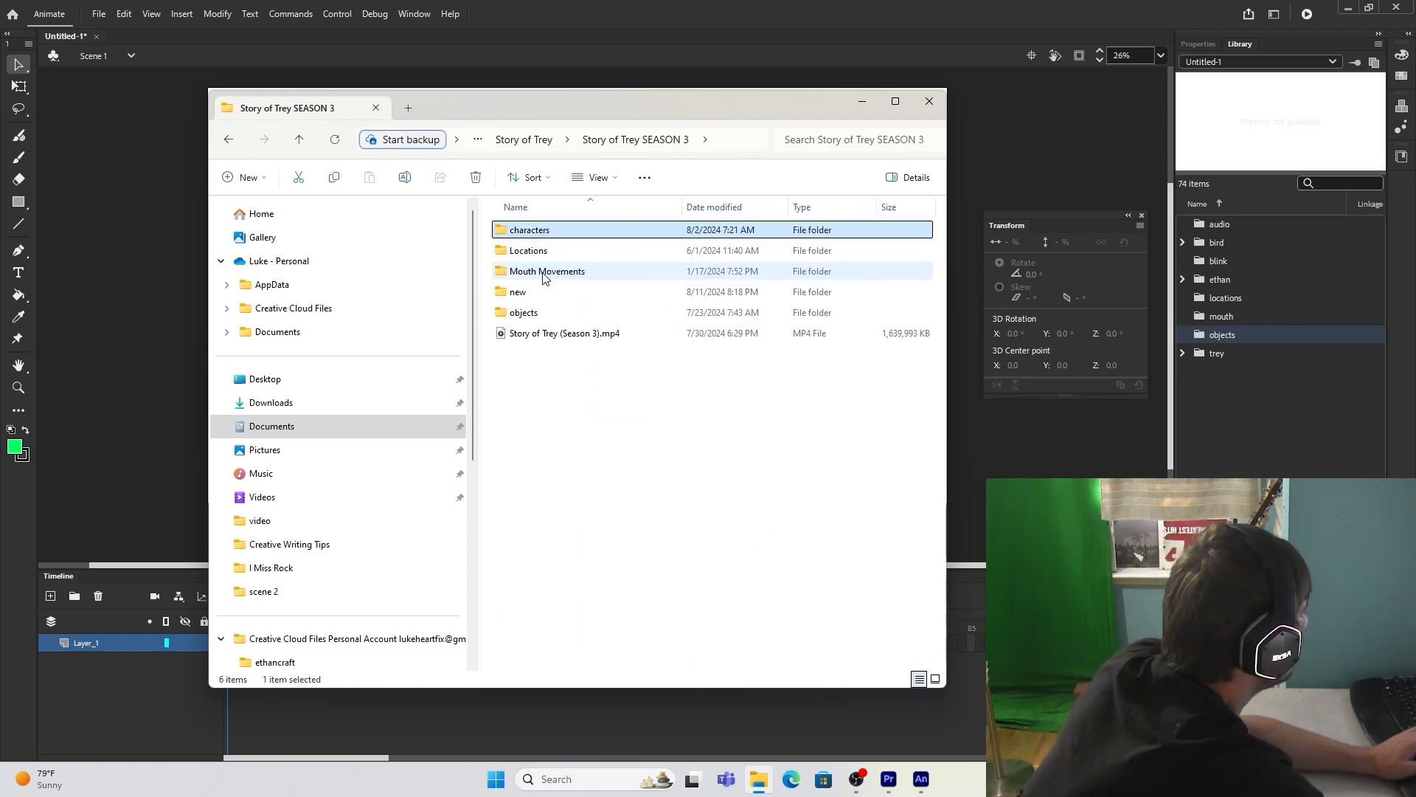
Step: Import the mouth images from Mouth Movements into the mouth library folder and the three blinks images into the blink folder
double_click(544, 274)
double_click(534, 336)
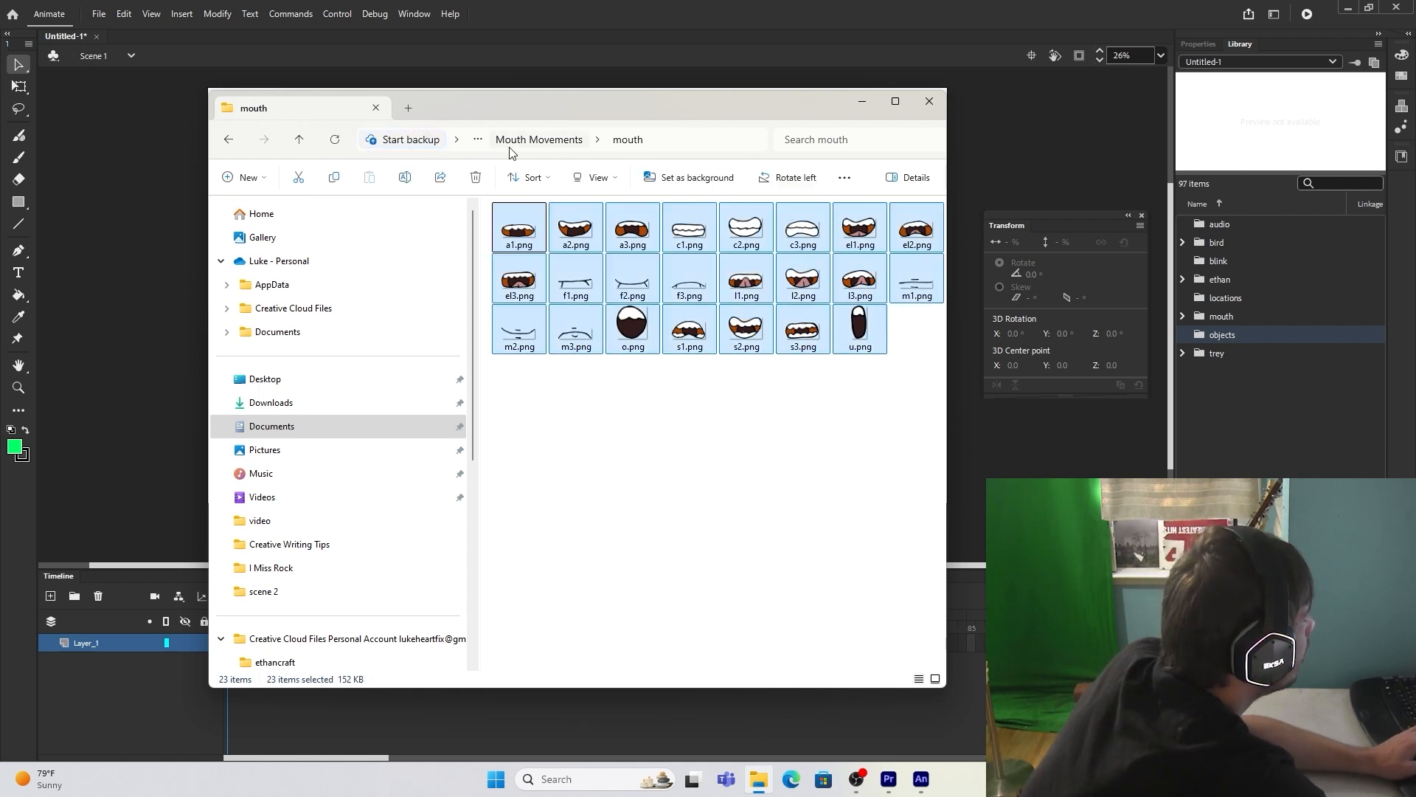
left_click(519, 141)
double_click(526, 228)
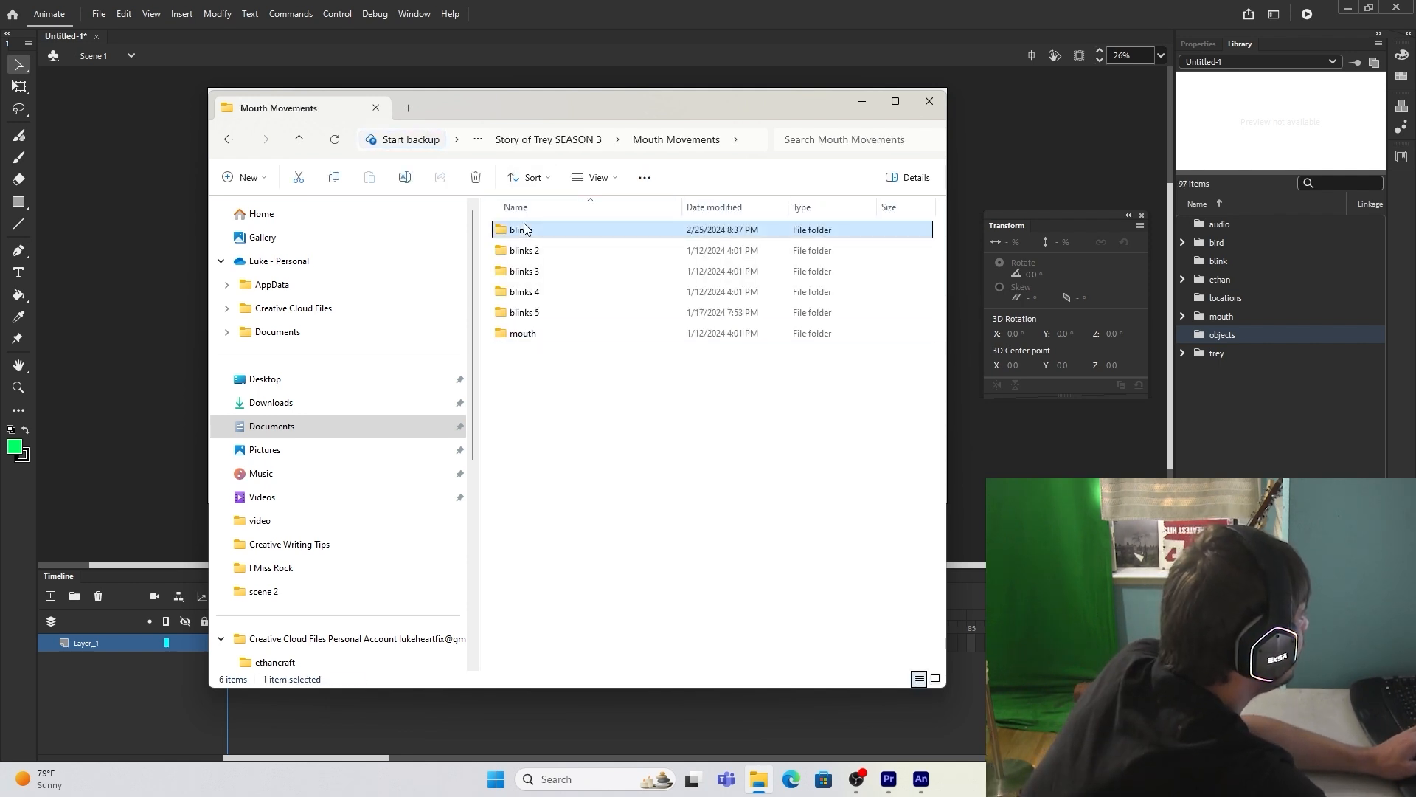
key("ctrl+a")
left_click_drag(712, 247, 1241, 260)
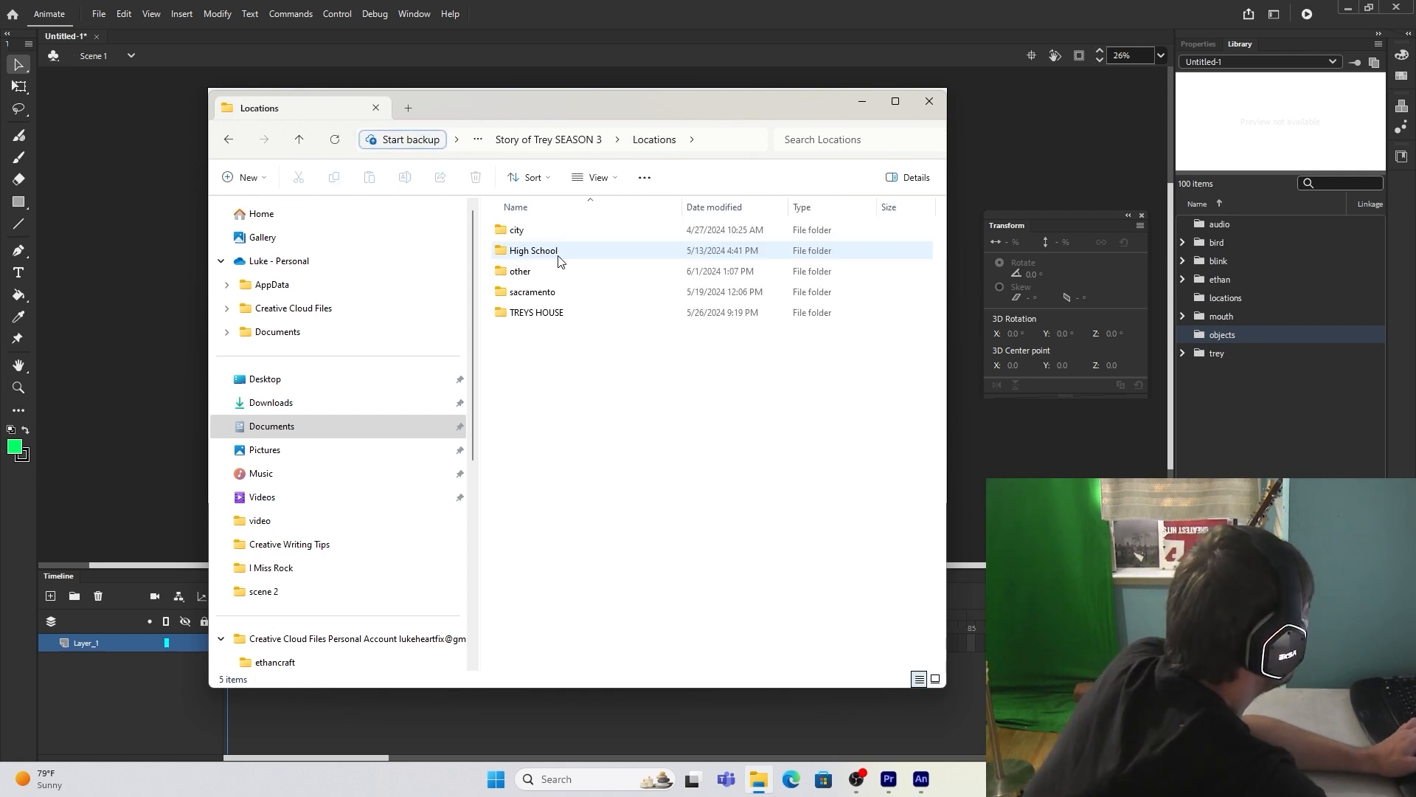
Step: Import the bird class backgrounds from High School into the locations library folder and the exported audio into the audio folder
double_click(543, 245)
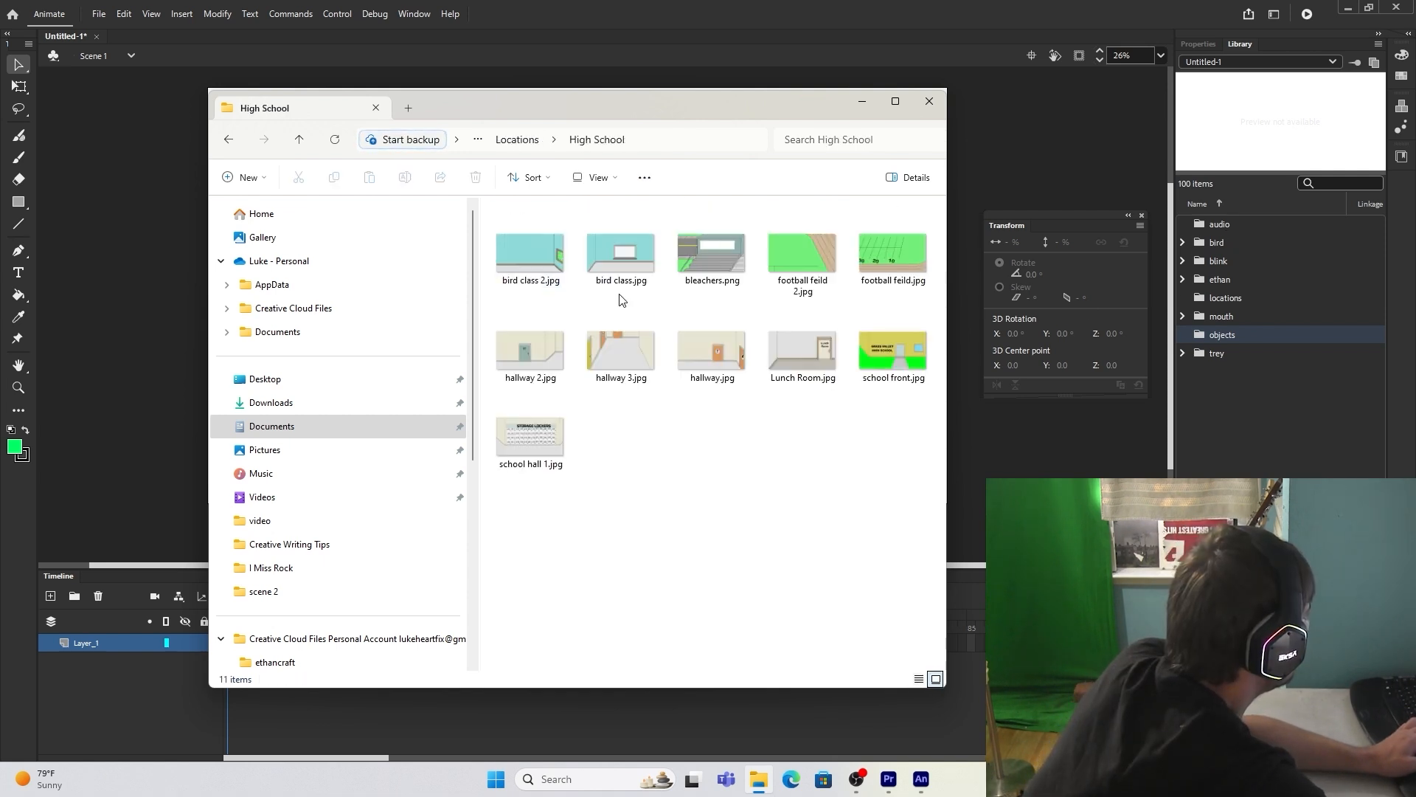
left_click(617, 251)
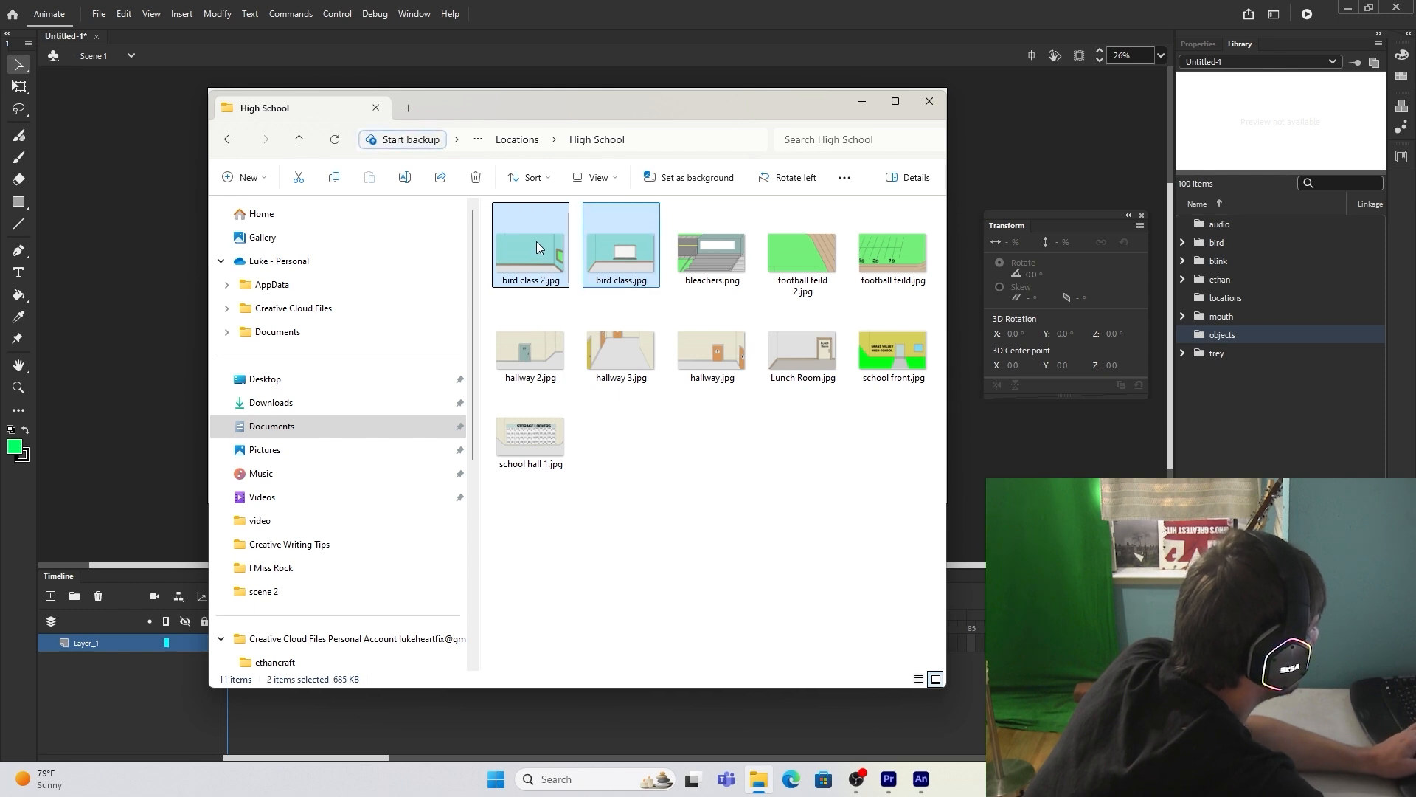
left_click_drag(537, 241, 1225, 298)
left_click_drag(1225, 298, 1224, 298)
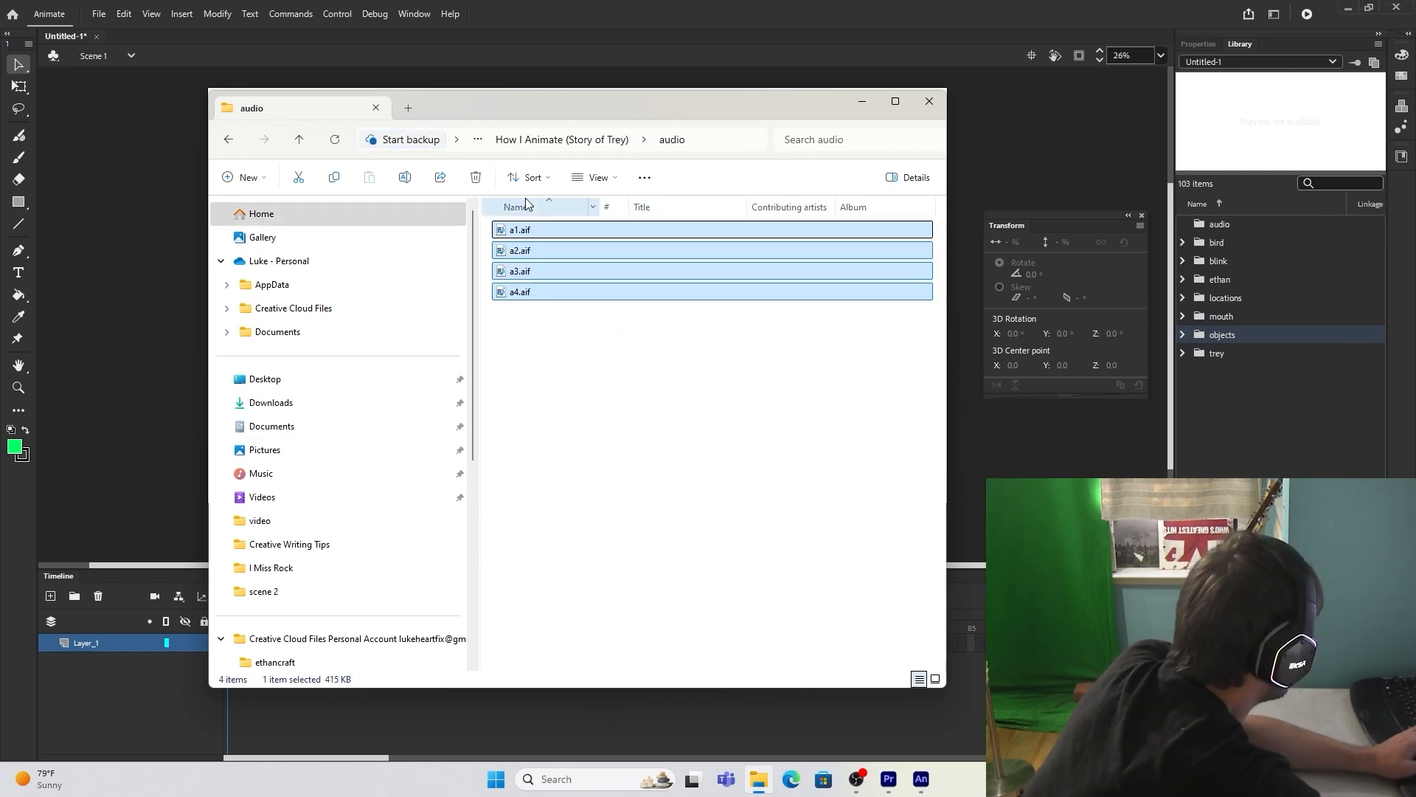
left_click_drag(552, 230, 1285, 224)
Step: Save the Animate document as bleh in the Documents folder
left_click(1270, 458)
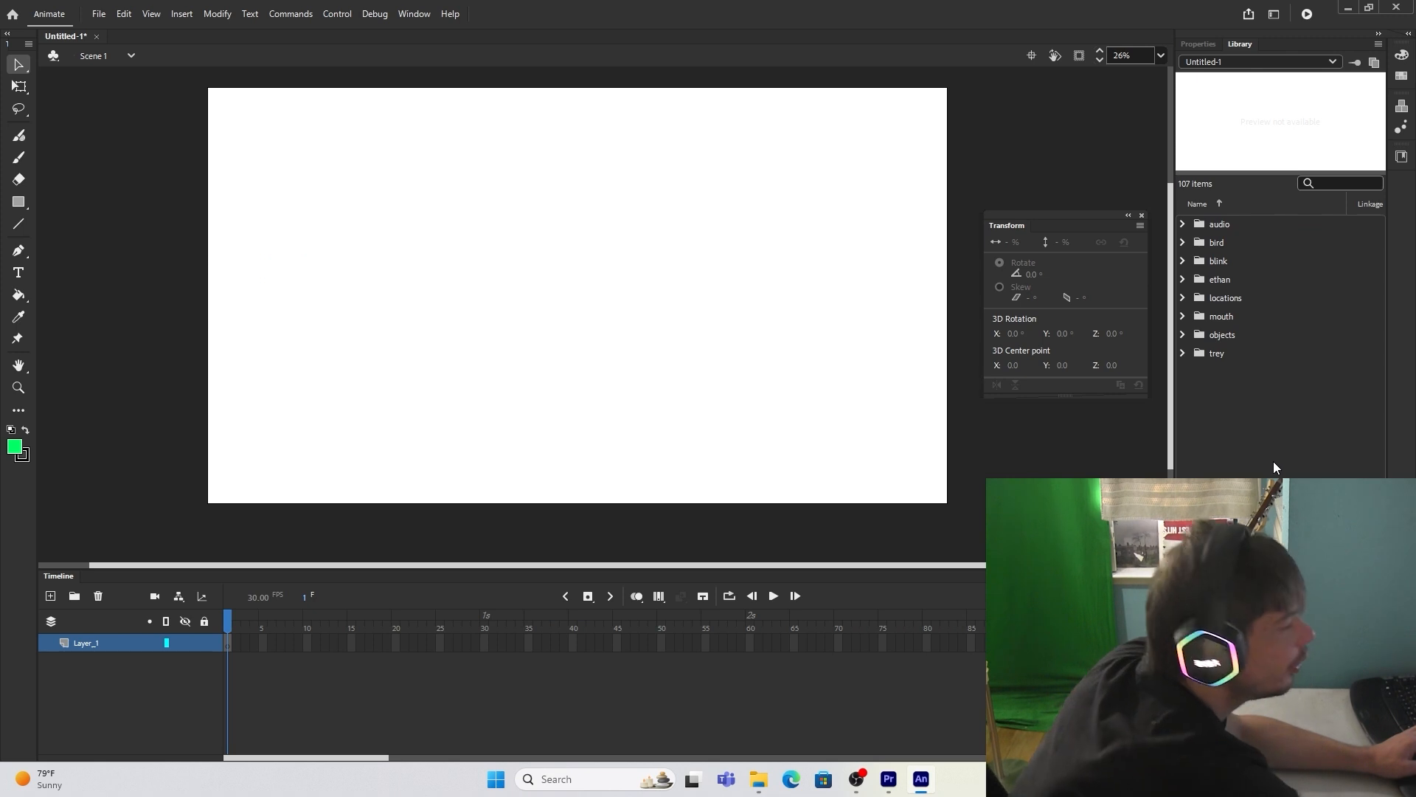
key("ctrl+s")
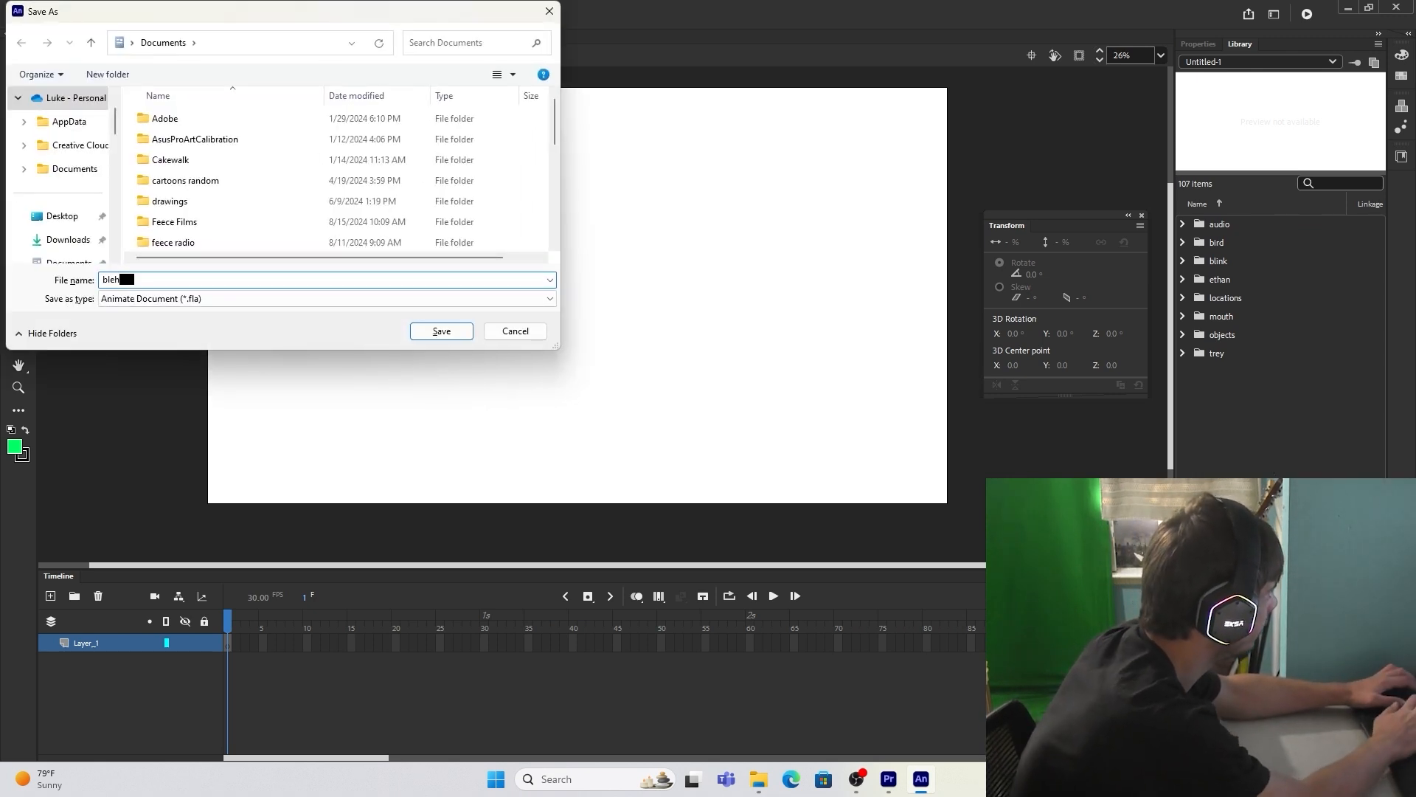
key("Return")
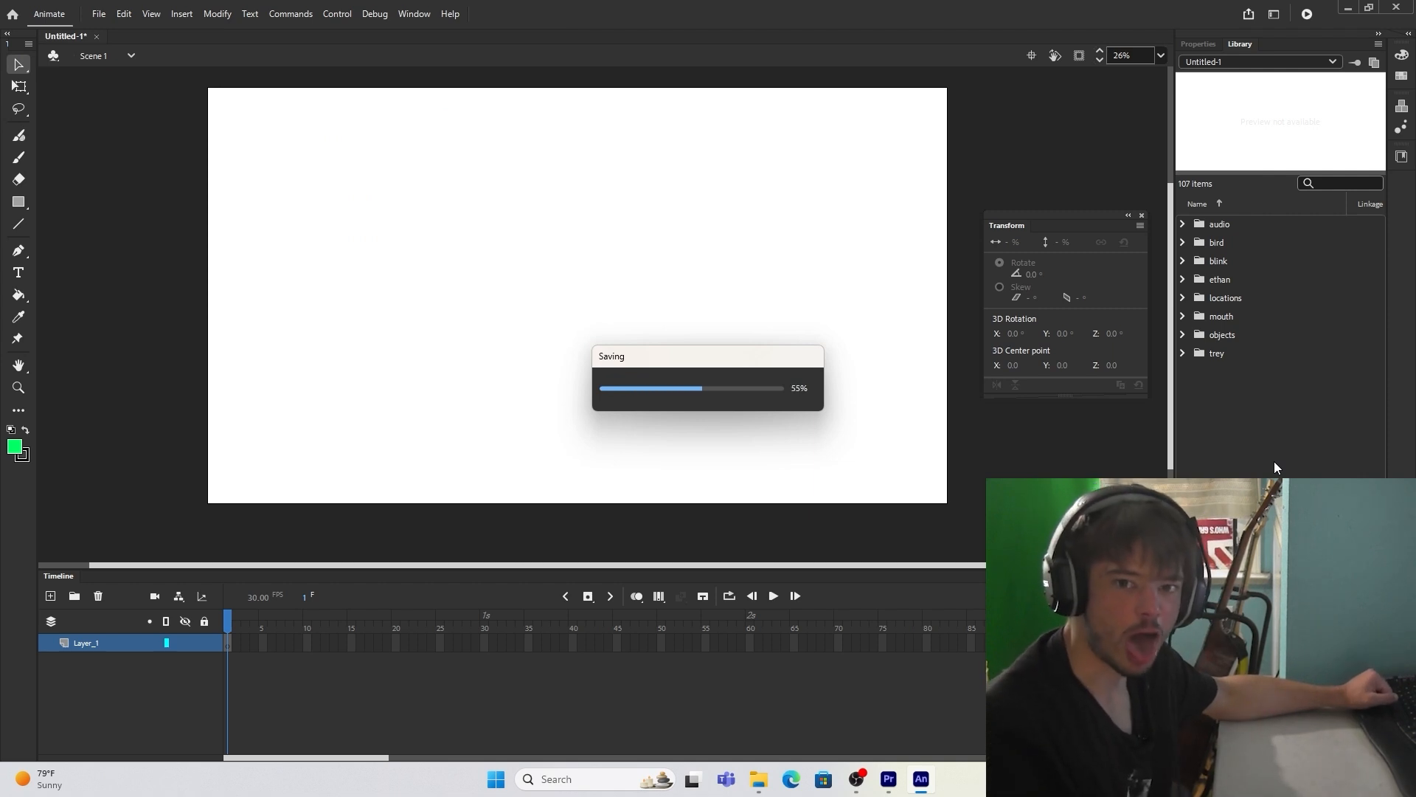
Step: Place the a1.aif sound from the library's audio folder on Layer_1 and play it back along the timeline
left_click(1182, 224)
left_click_drag(1229, 245, 1208, 268)
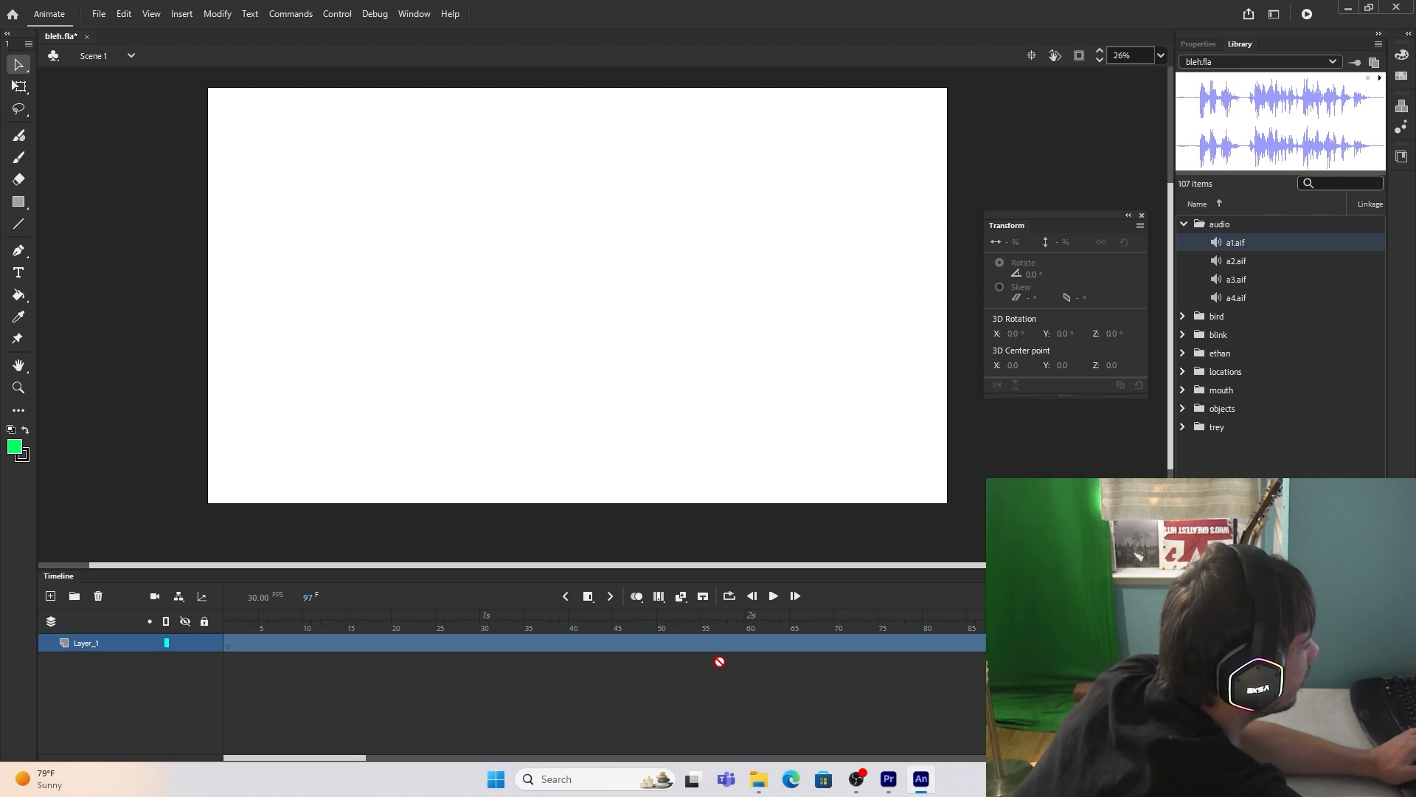
left_click_drag(720, 662, 722, 642)
left_click_drag(1225, 243, 1212, 244)
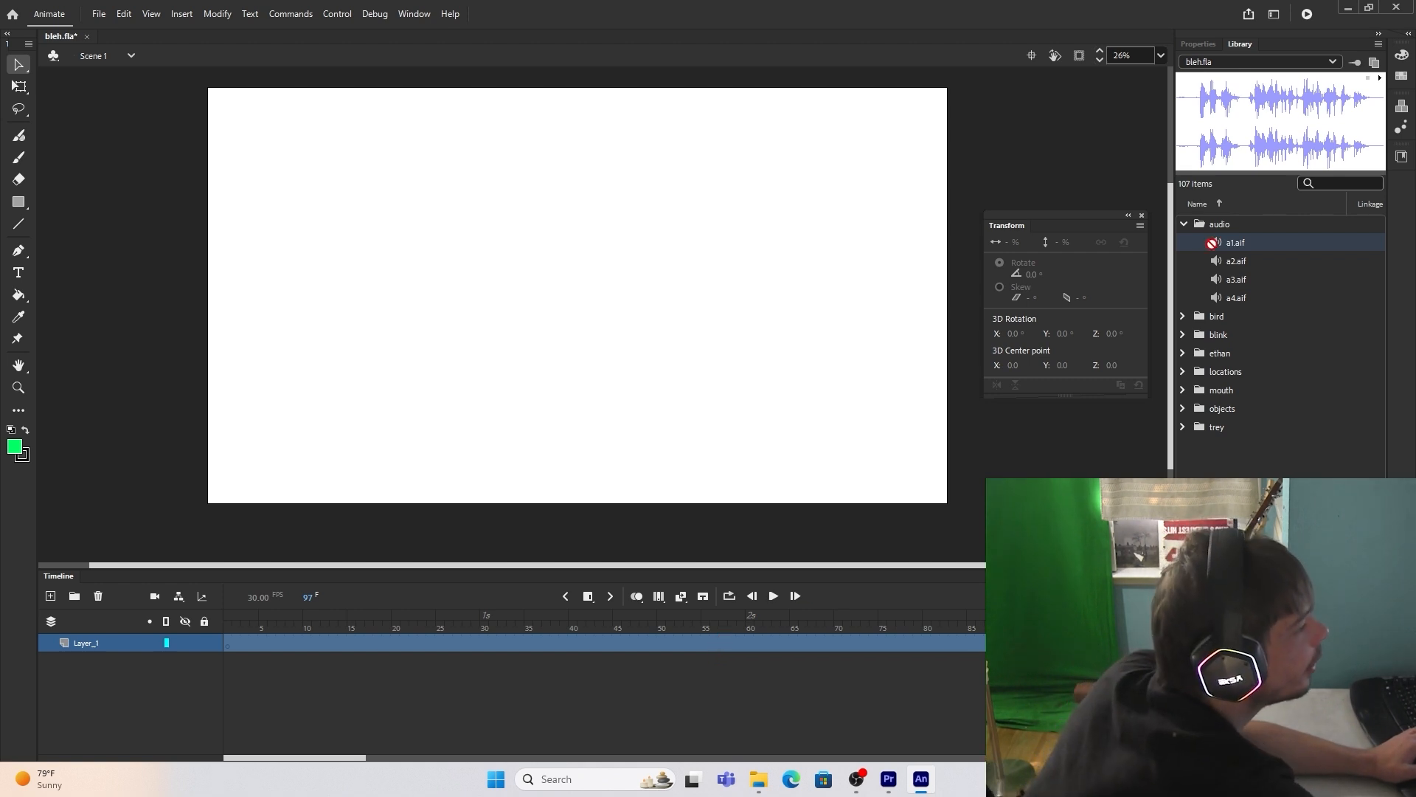
left_click_drag(621, 245, 629, 242)
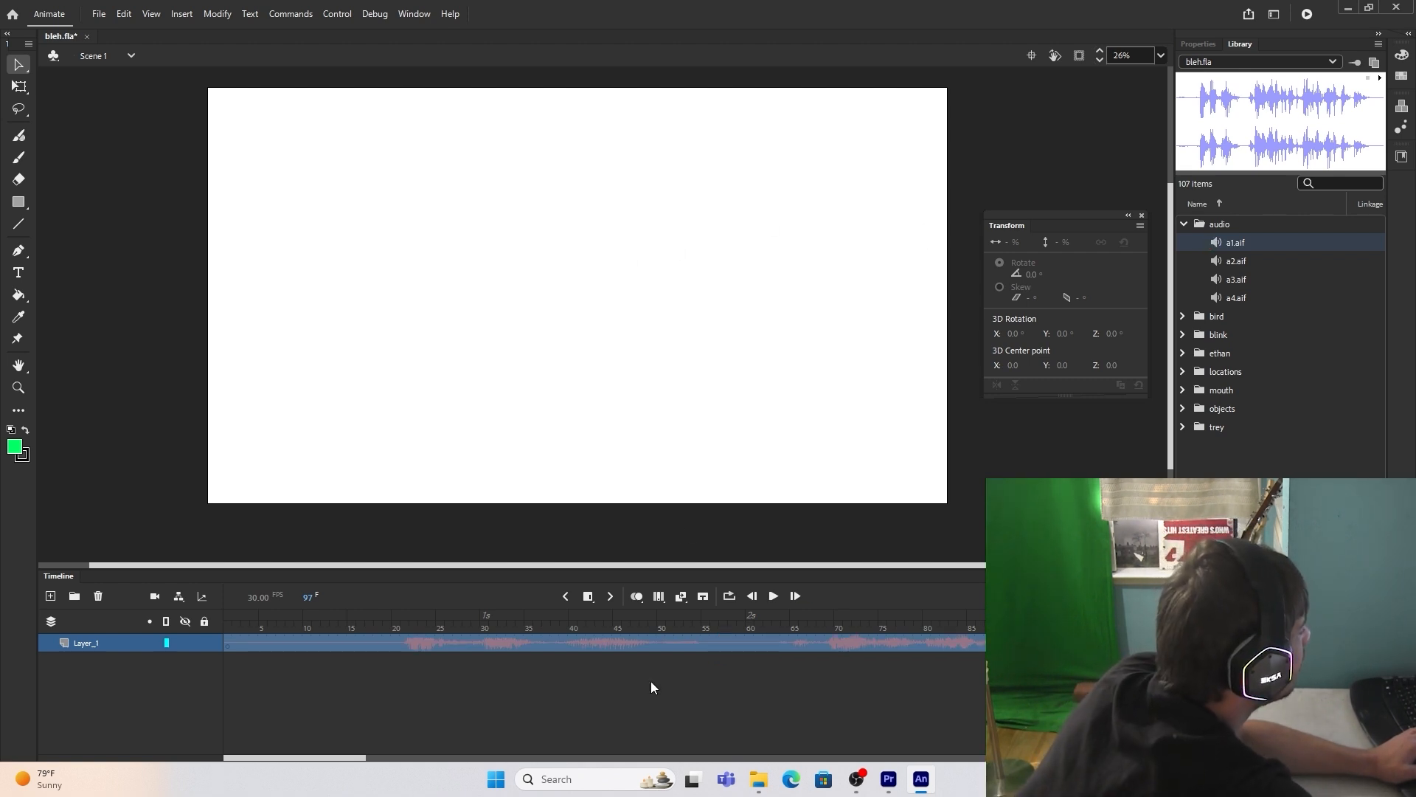
left_click_drag(1117, 596, 1106, 596)
left_click(773, 596)
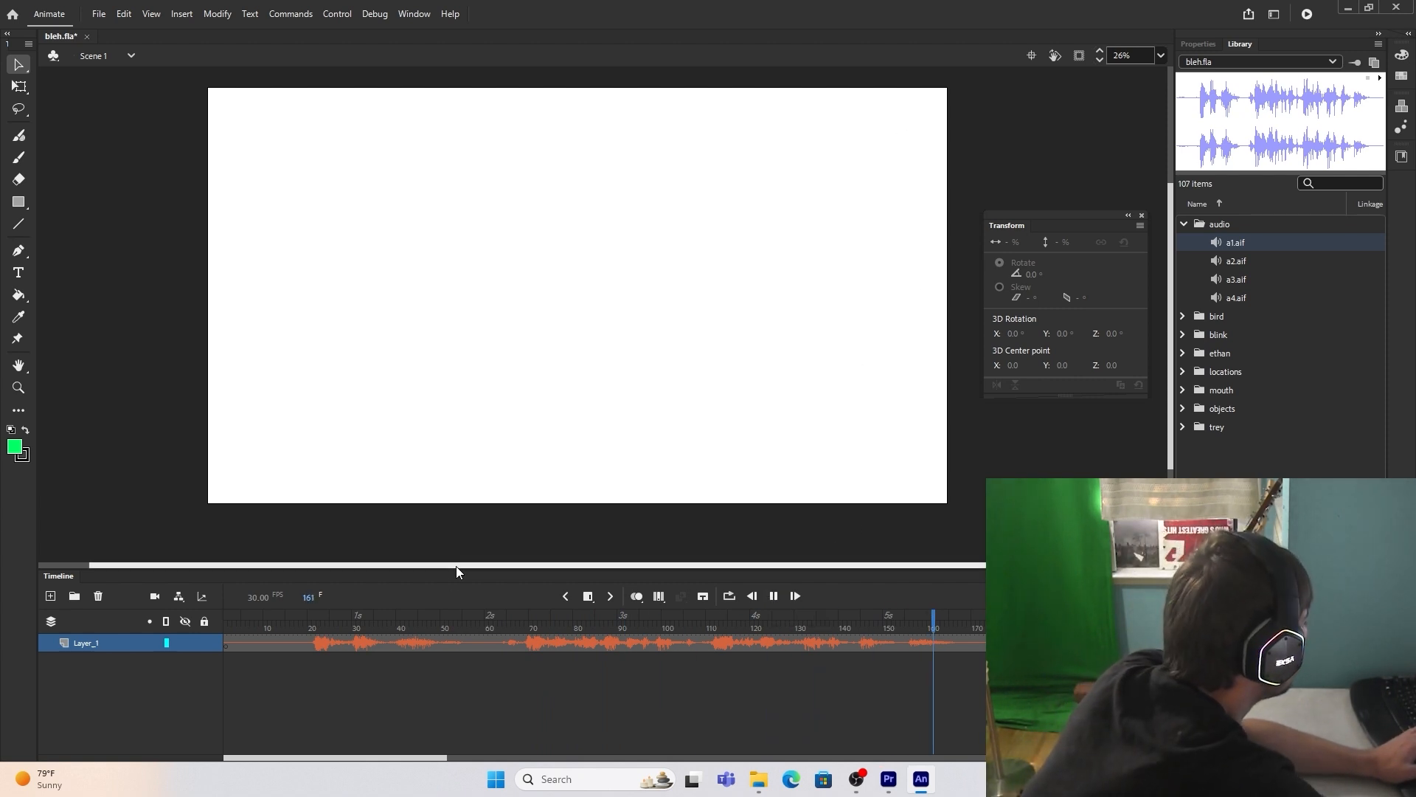
Step: Add a new layer above the audio and place bird class.jpg from the locations folder on the stage as the background
left_click(51, 597)
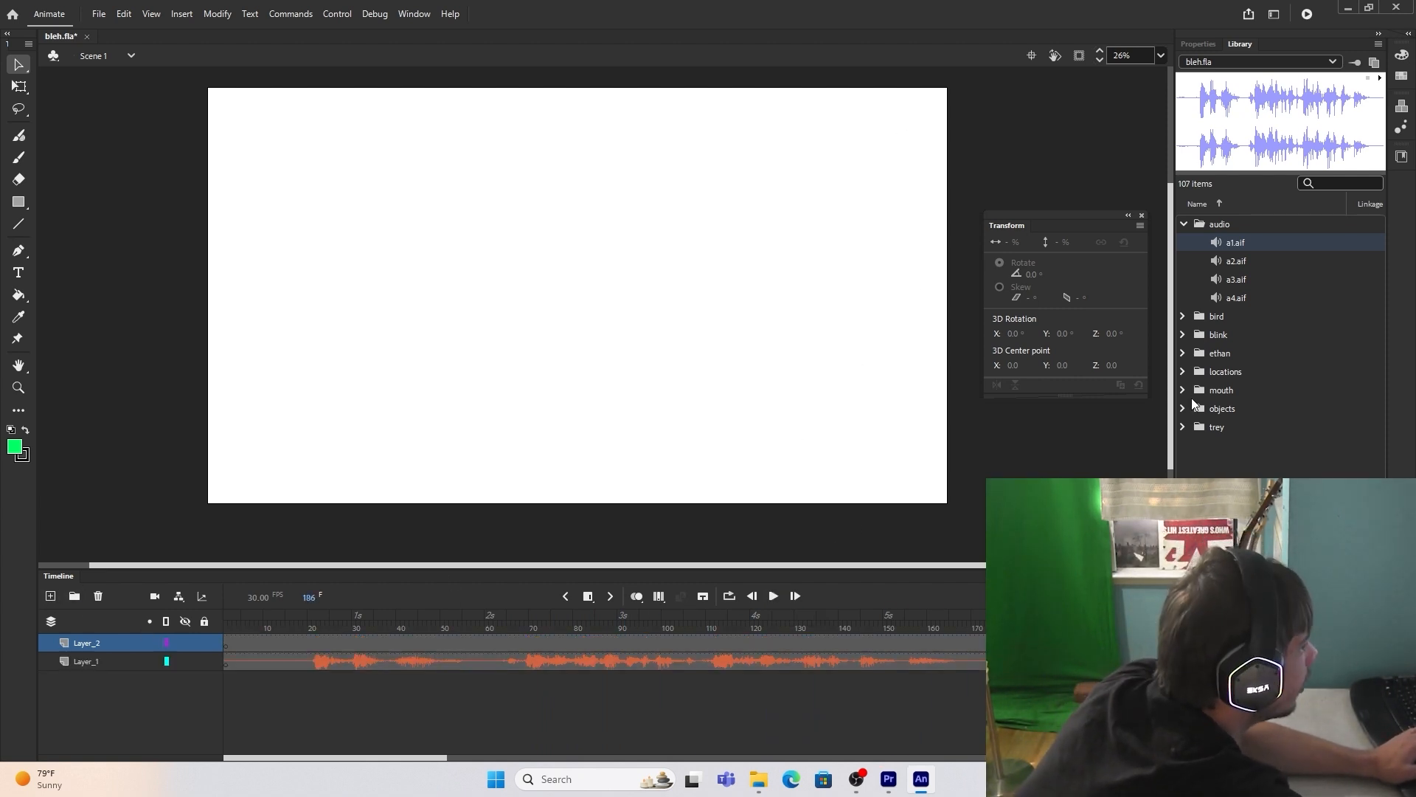
left_click(1182, 224)
left_click(1184, 297)
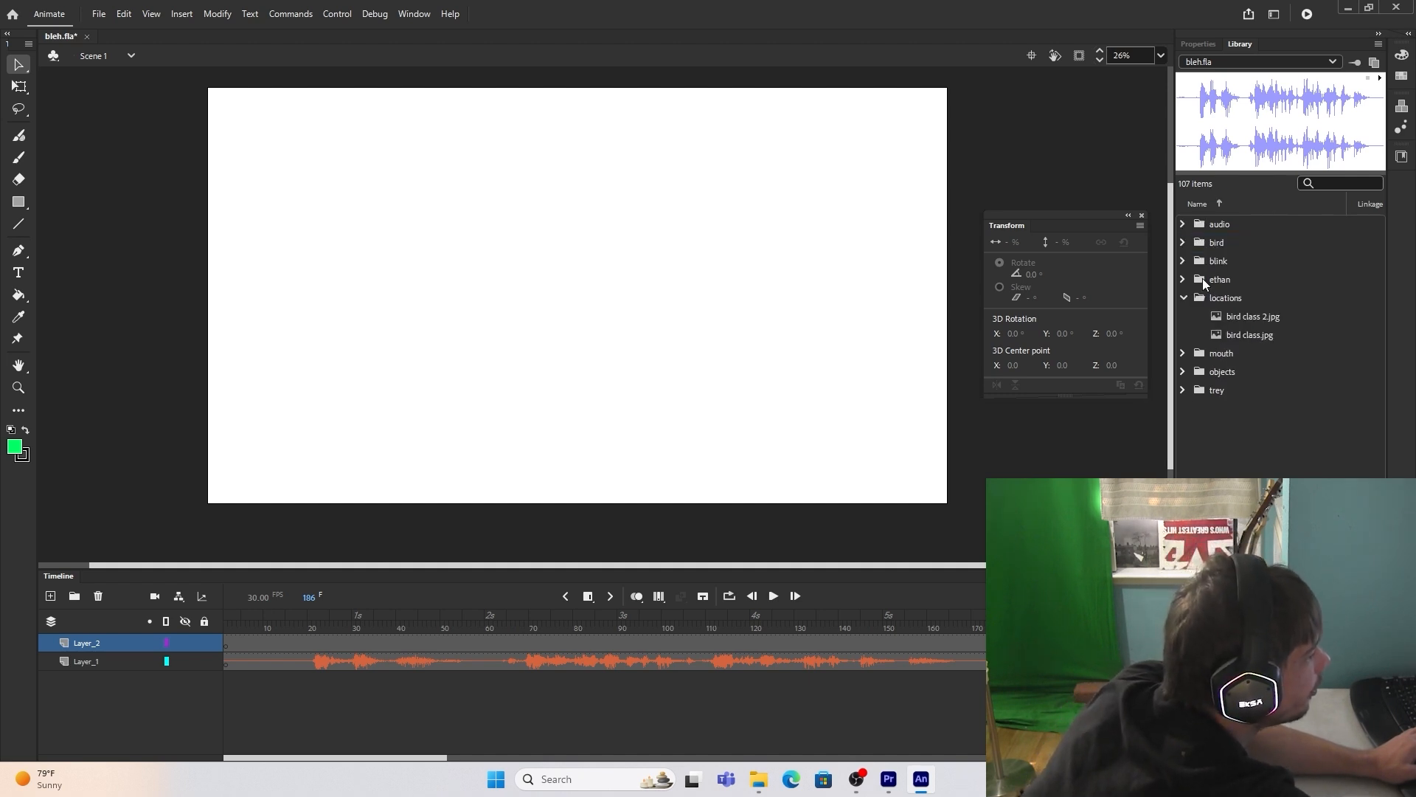
left_click(1269, 336)
left_click_drag(590, 302, 642, 241)
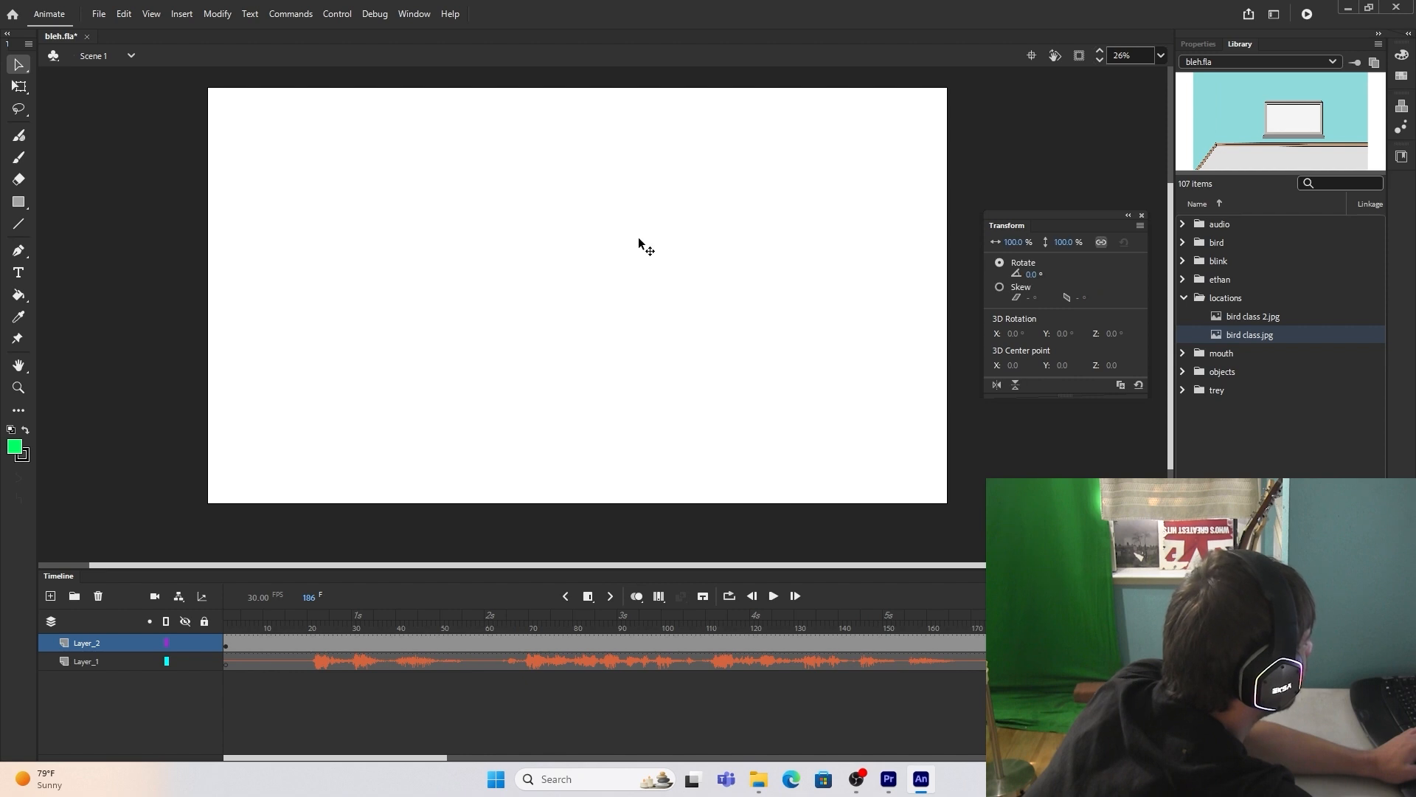
Step: Add a new layer for the character and place the green shirt torso from the bird folder on it at 65% scale
left_click(50, 596)
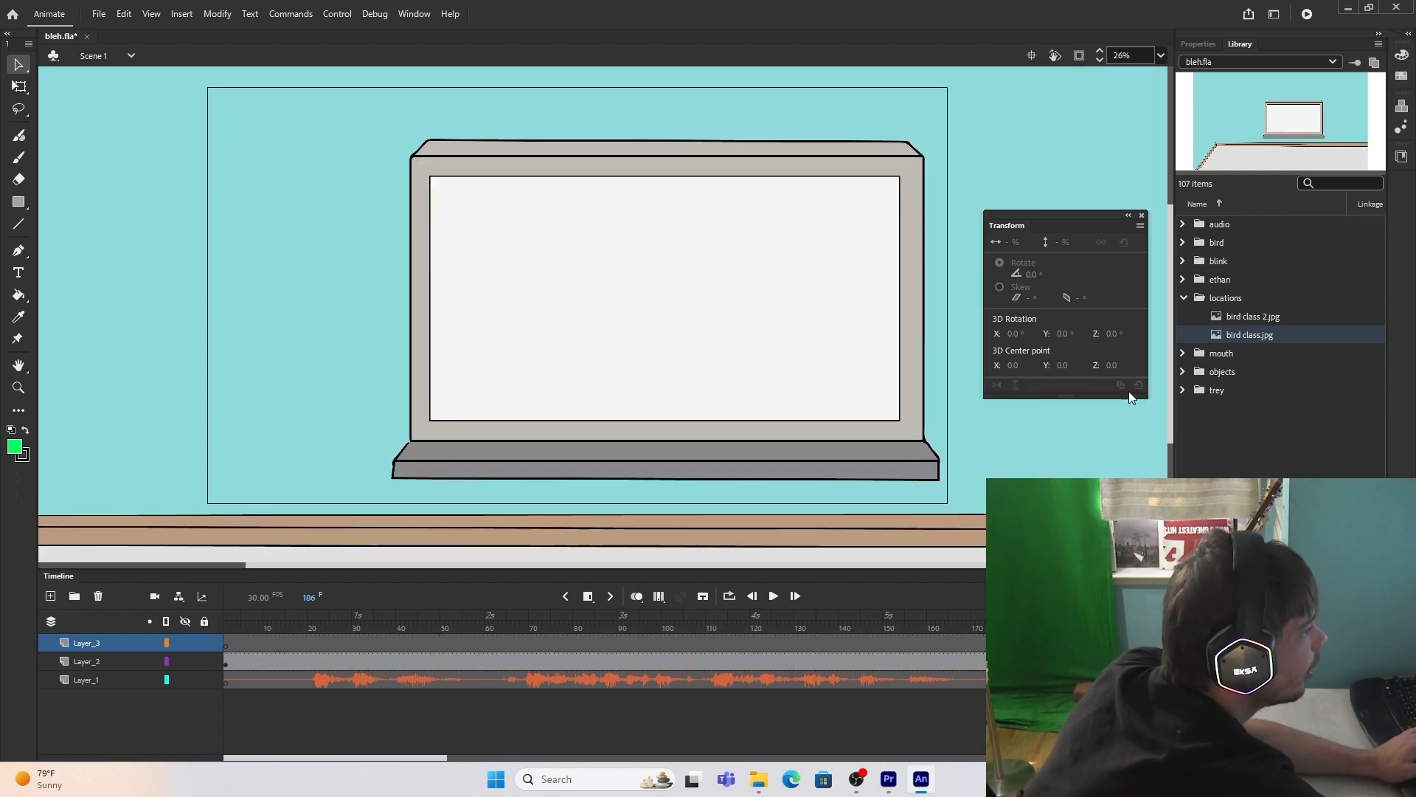
left_click_drag(1247, 502, 452, 391)
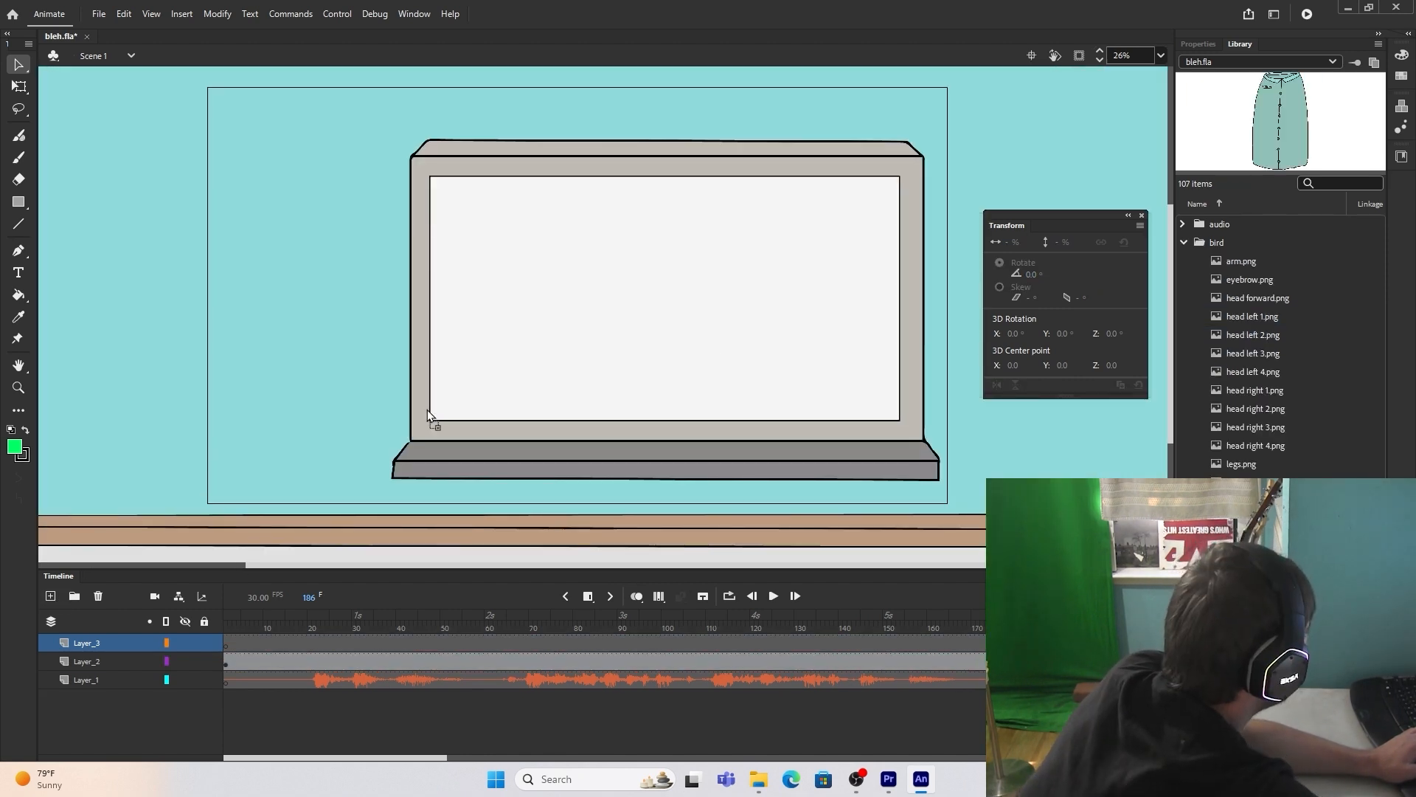
left_click_drag(1076, 244, 1063, 257)
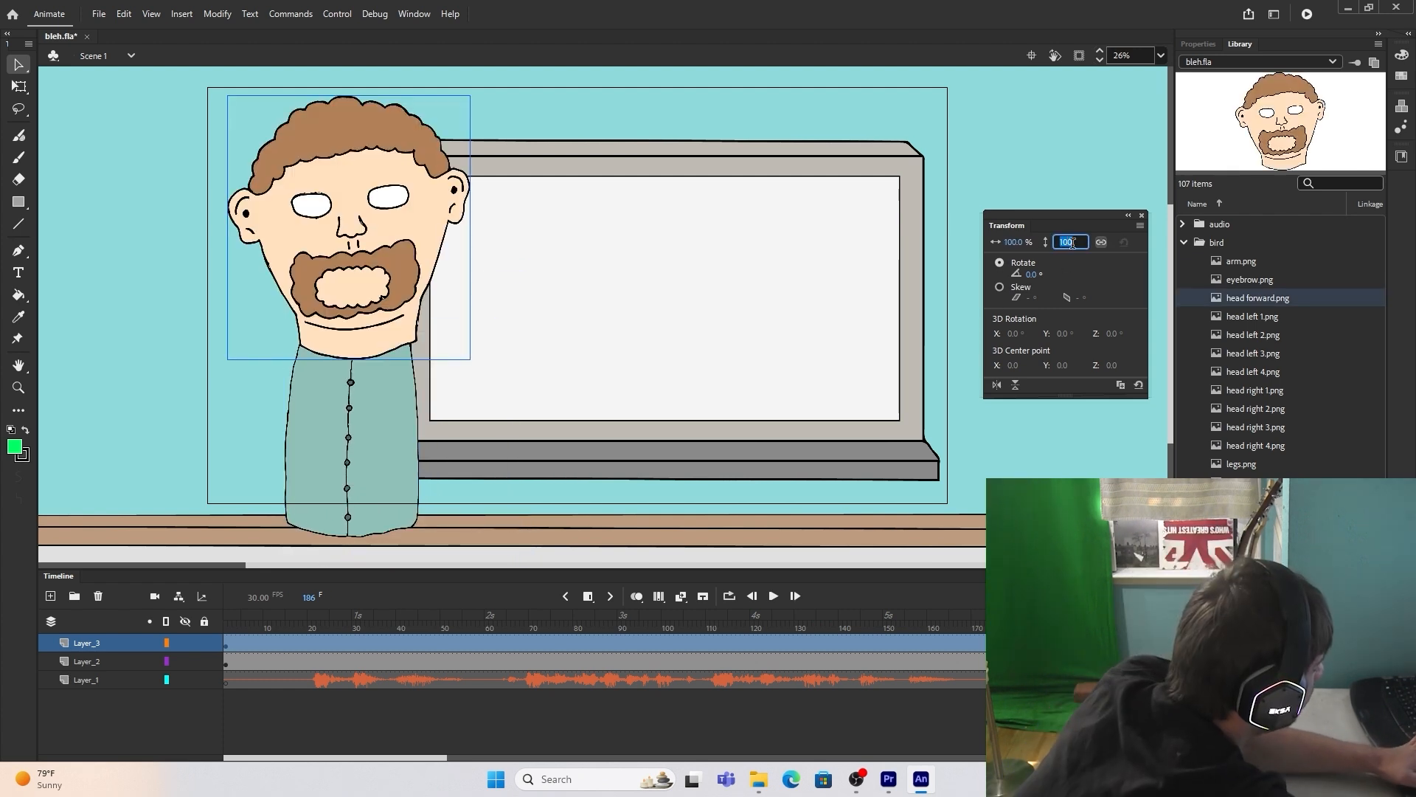
Step: Scale the head forward.png image to 65% and position it on the collar of the torso
type("65")
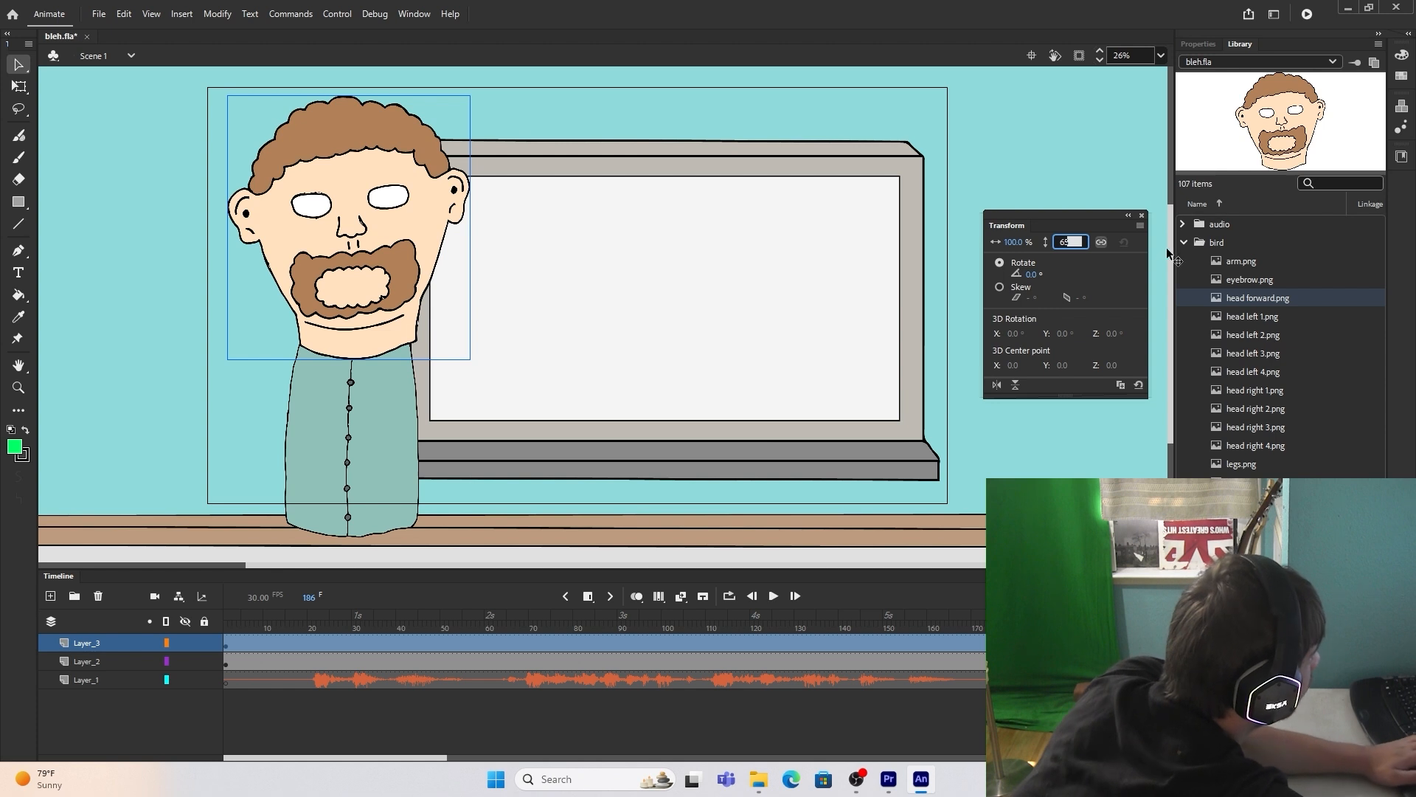
key("Return")
left_click_drag(365, 262, 365, 268)
Step: Place arm.png at the character's shoulder at 71% scale and add Asset Warp pins at its shoulder, elbow and wrist
left_click_drag(1241, 261, 852, 310)
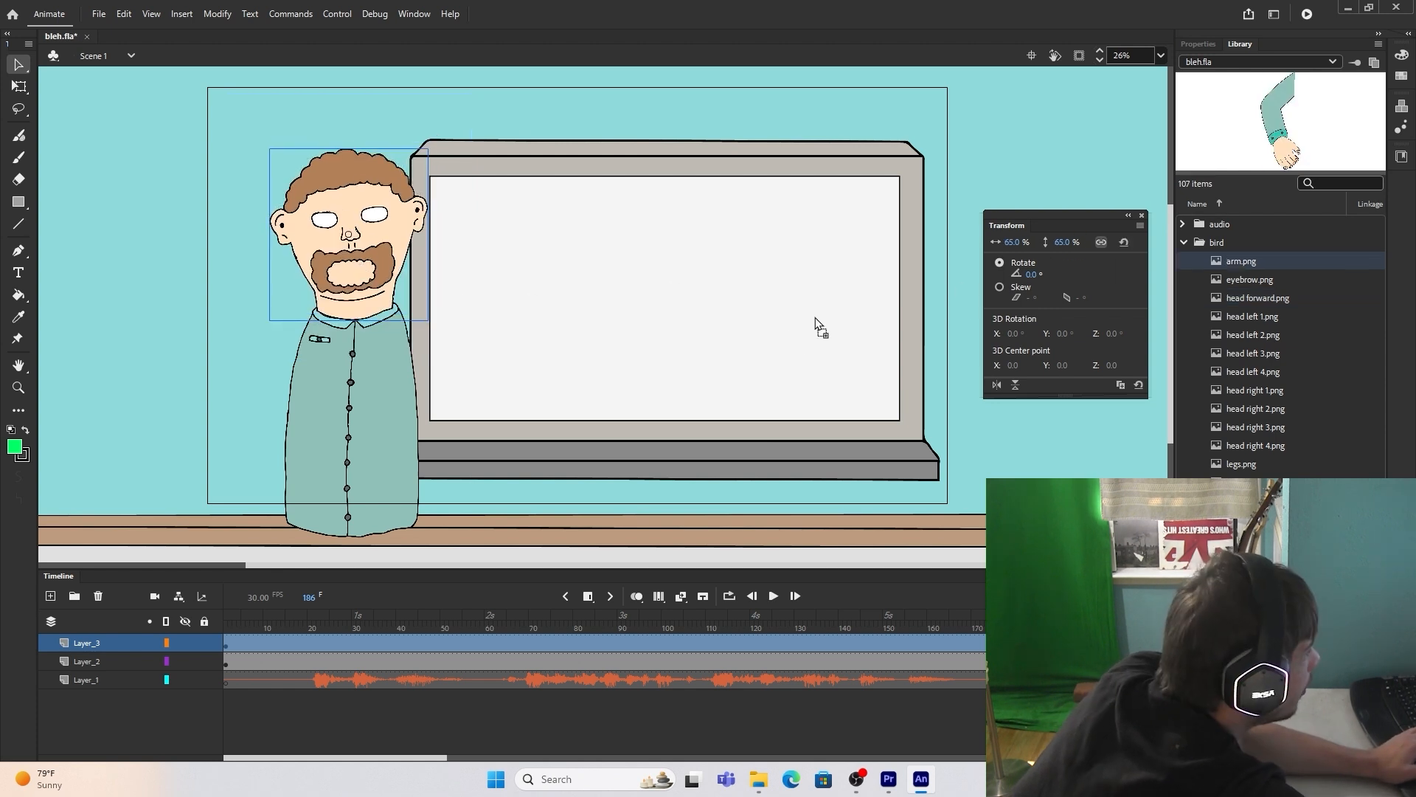
left_click_drag(276, 426, 276, 426)
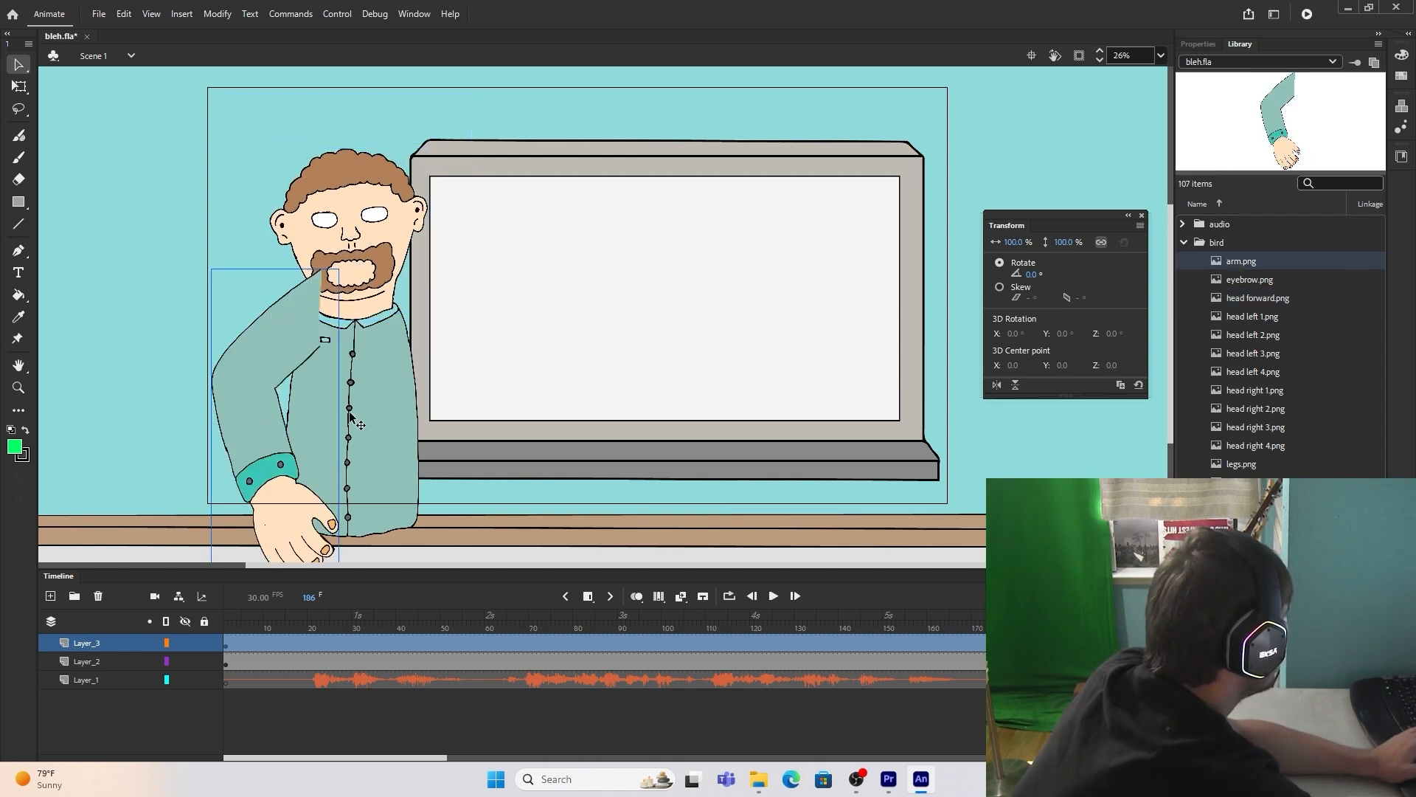
left_click(24, 338)
scroll(253, 367, "up", 1)
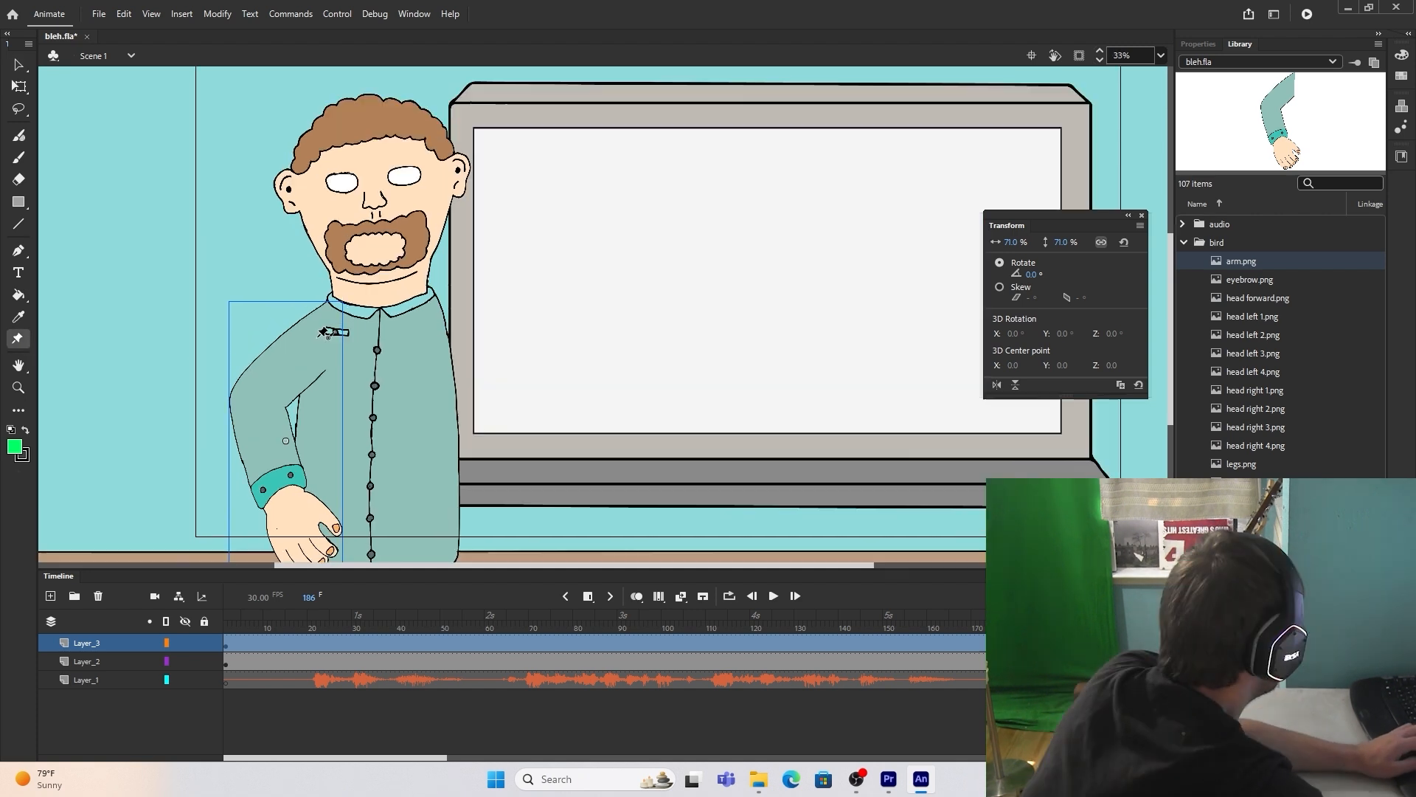
left_click(319, 336)
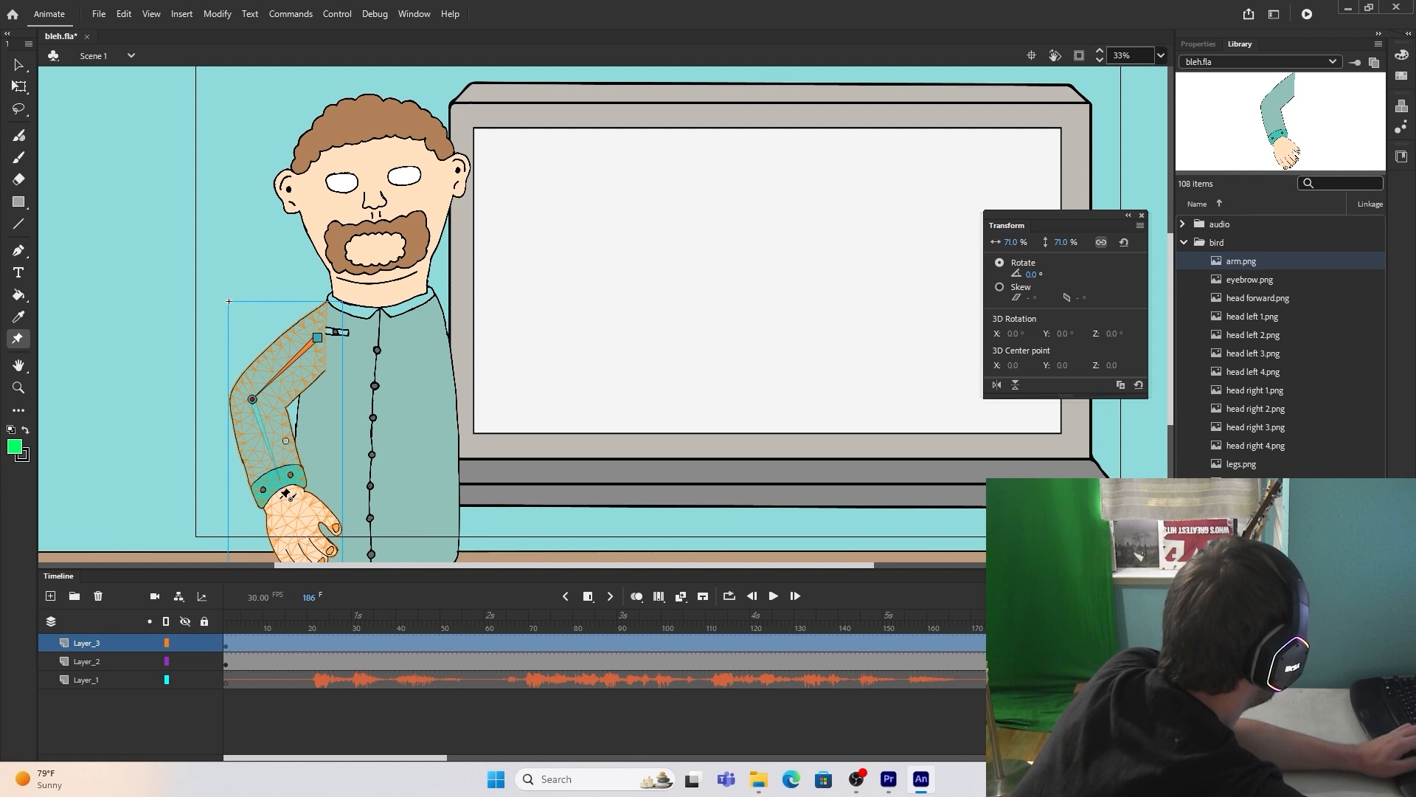
left_click(280, 499)
scroll(299, 261, "down", 2)
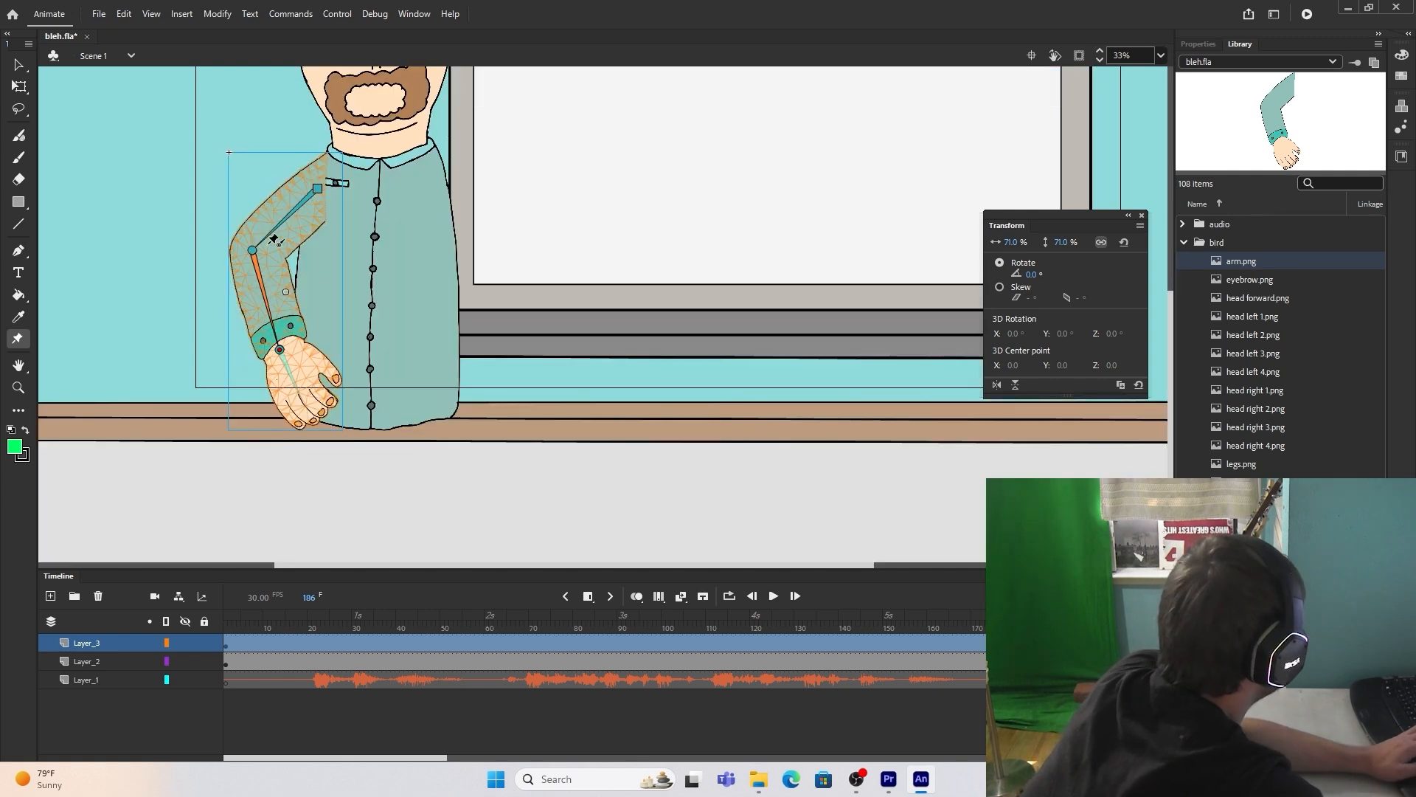
Step: Warp the arm so it hangs down beside the torso, and place a mirrored copy on the other shoulder
left_click_drag(255, 253, 277, 265)
key("v")
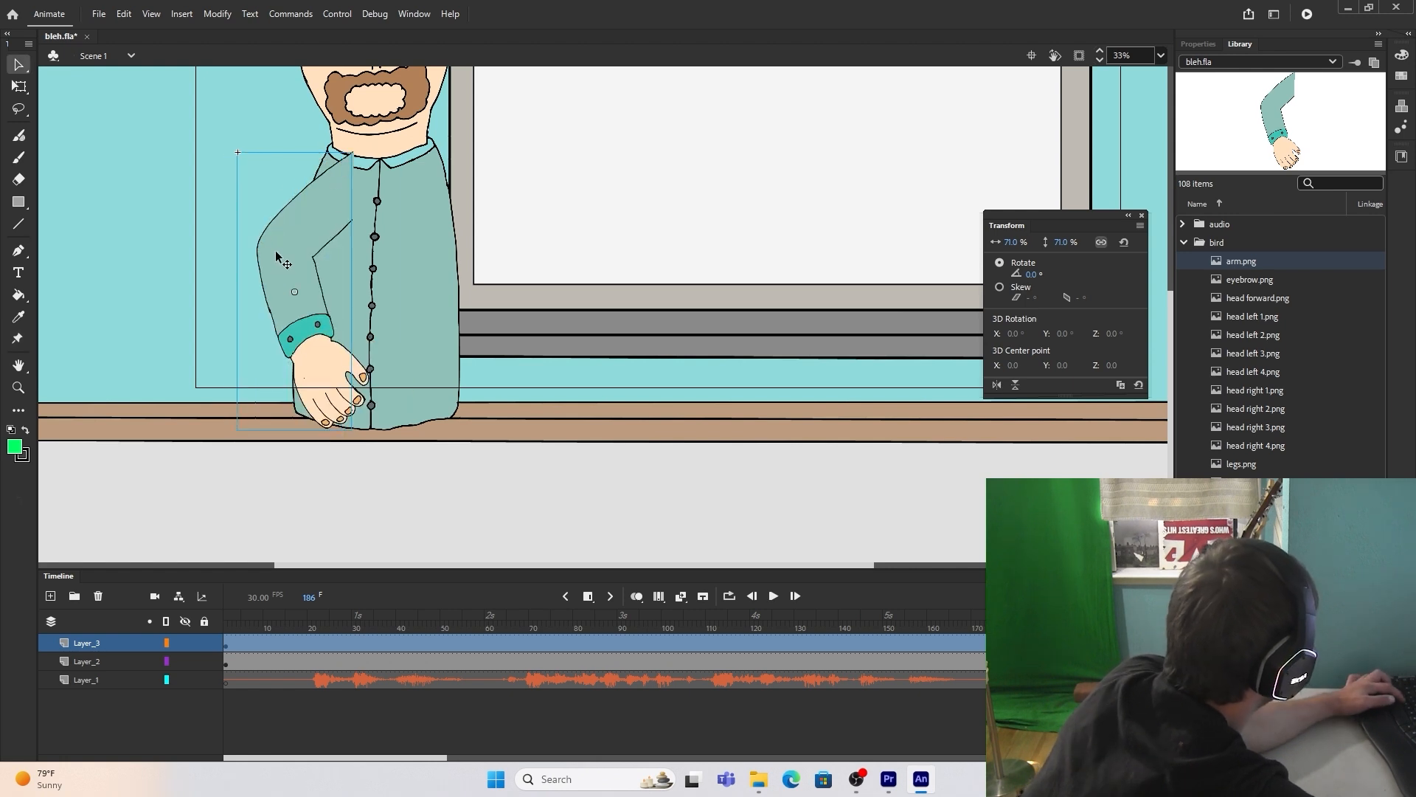
left_click(23, 339)
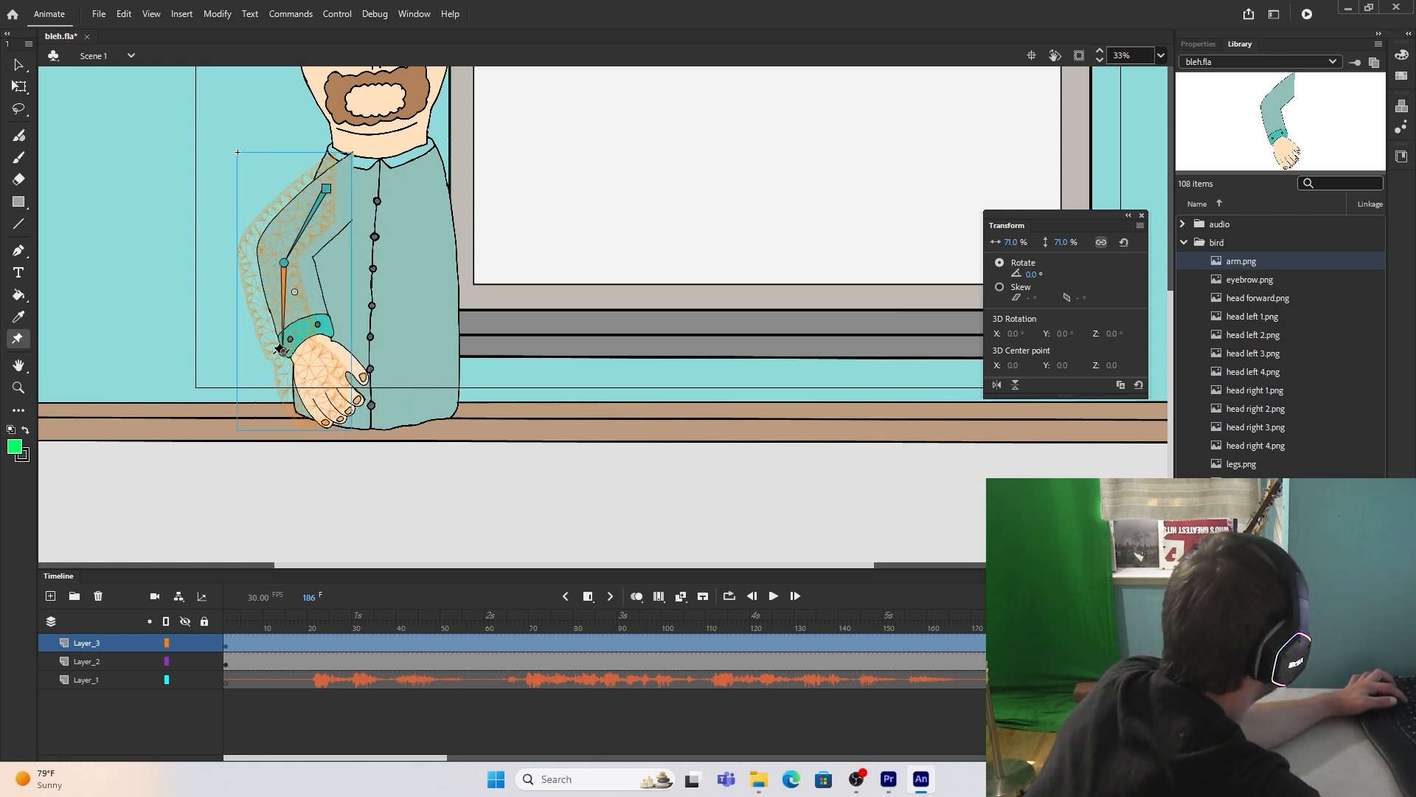
left_click_drag(283, 353, 273, 355)
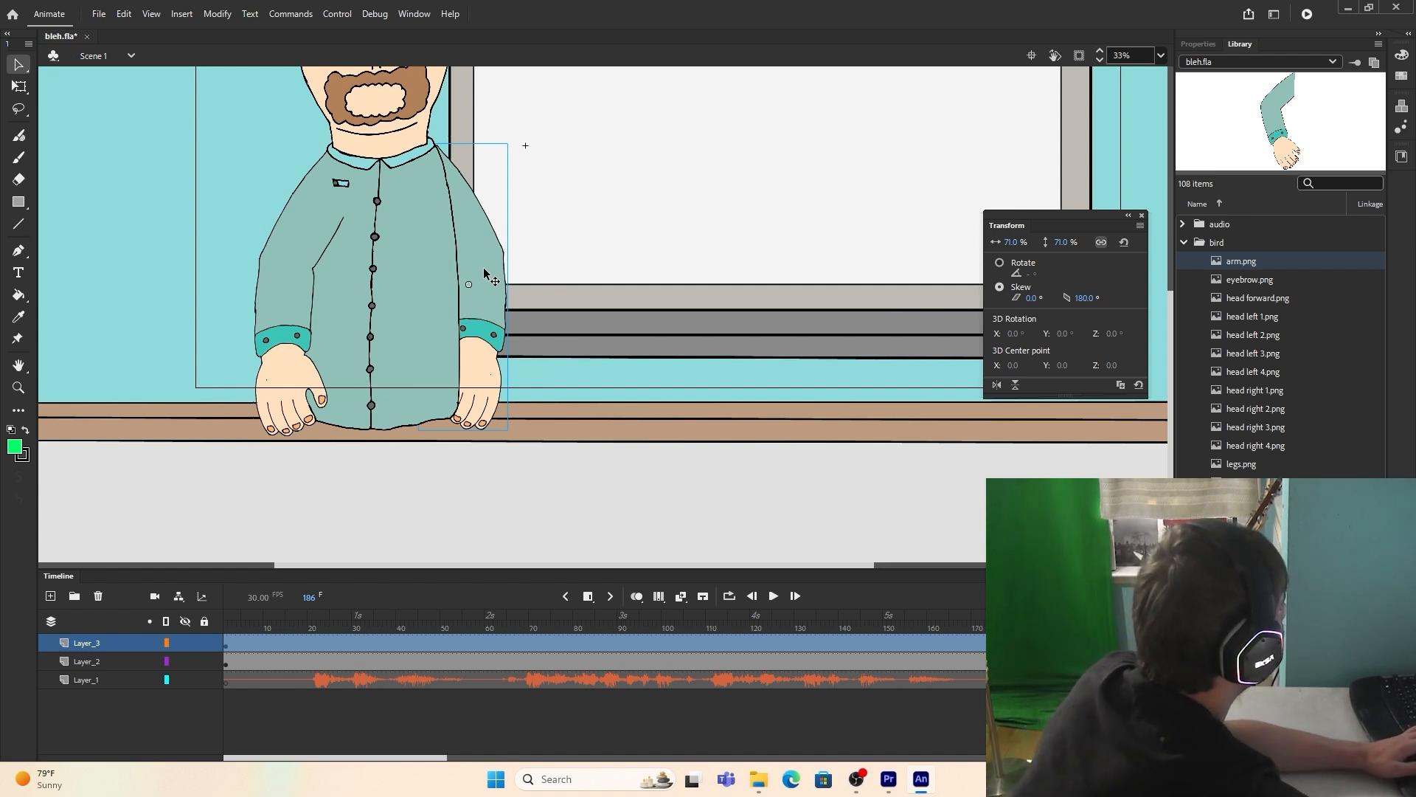
Step: Add a new layer for the facial features and place a 27% scale iris in each of the character's eyes
scroll(484, 264, "up", 3)
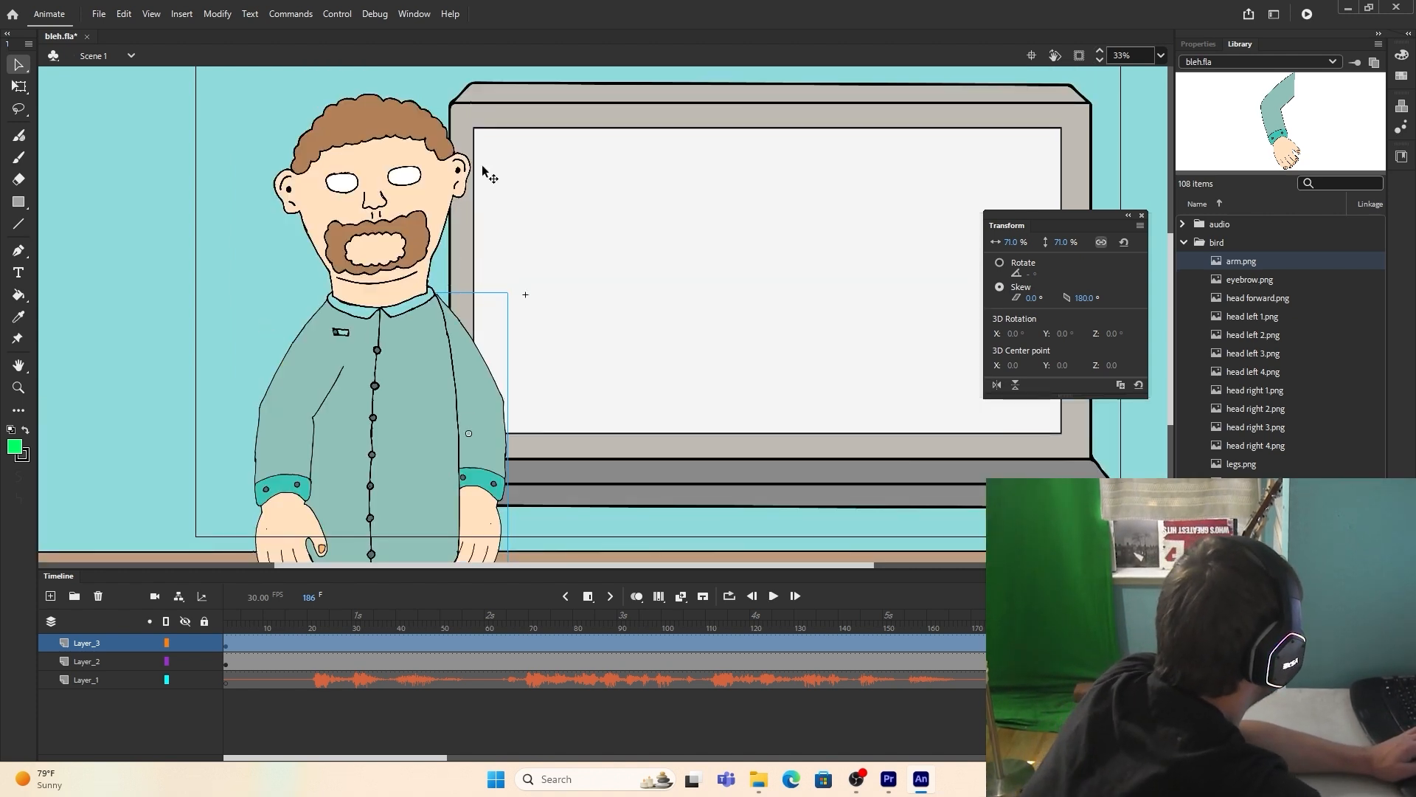
left_click(51, 596)
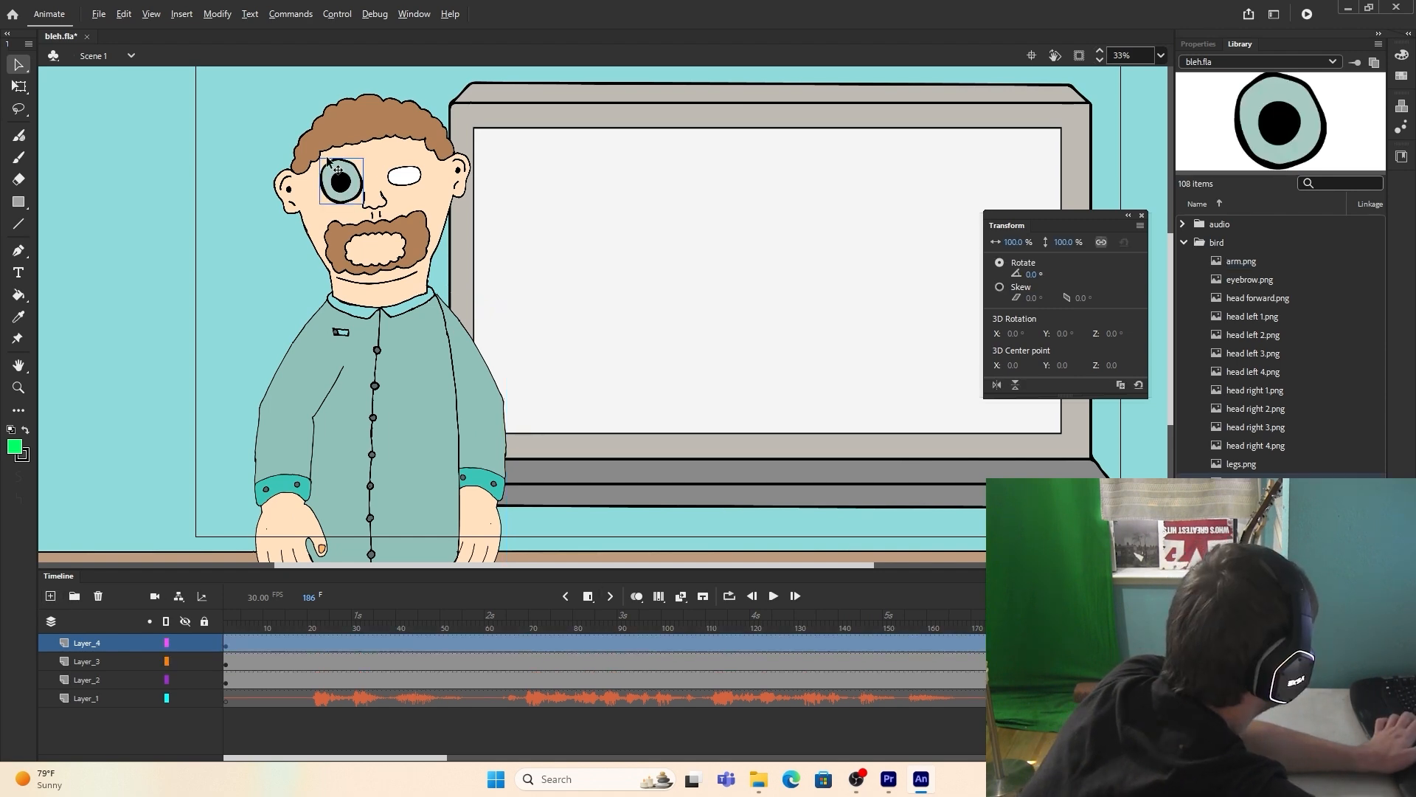
scroll(325, 163, "up", 3)
left_click_drag(1070, 243, 1016, 244)
left_click_drag(387, 216, 387, 233)
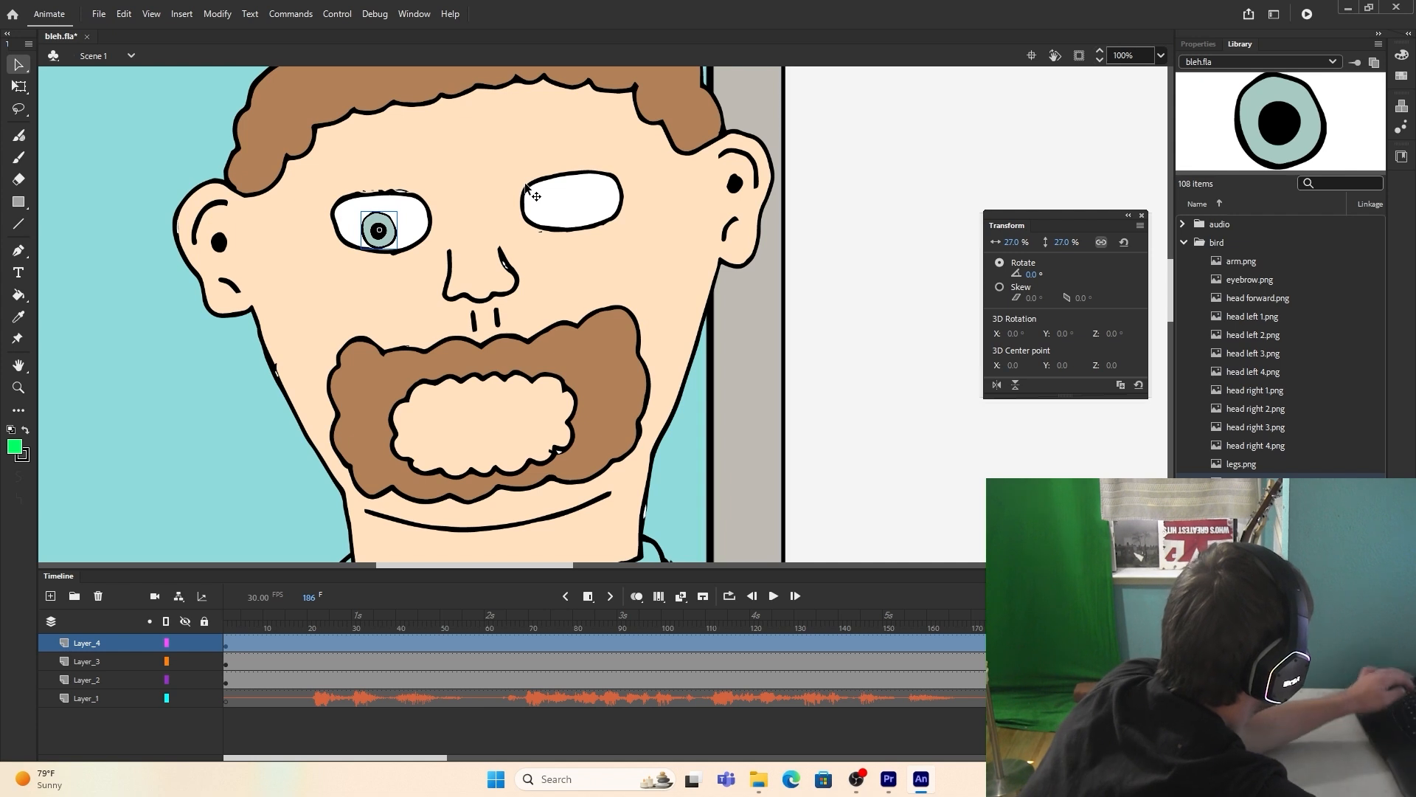
key("ctrl+v")
left_click_drag(604, 315, 577, 213)
Step: Place eyebrow.png above one eye at 62% scale and copy it above the other eye
left_click_drag(1266, 281, 437, 120)
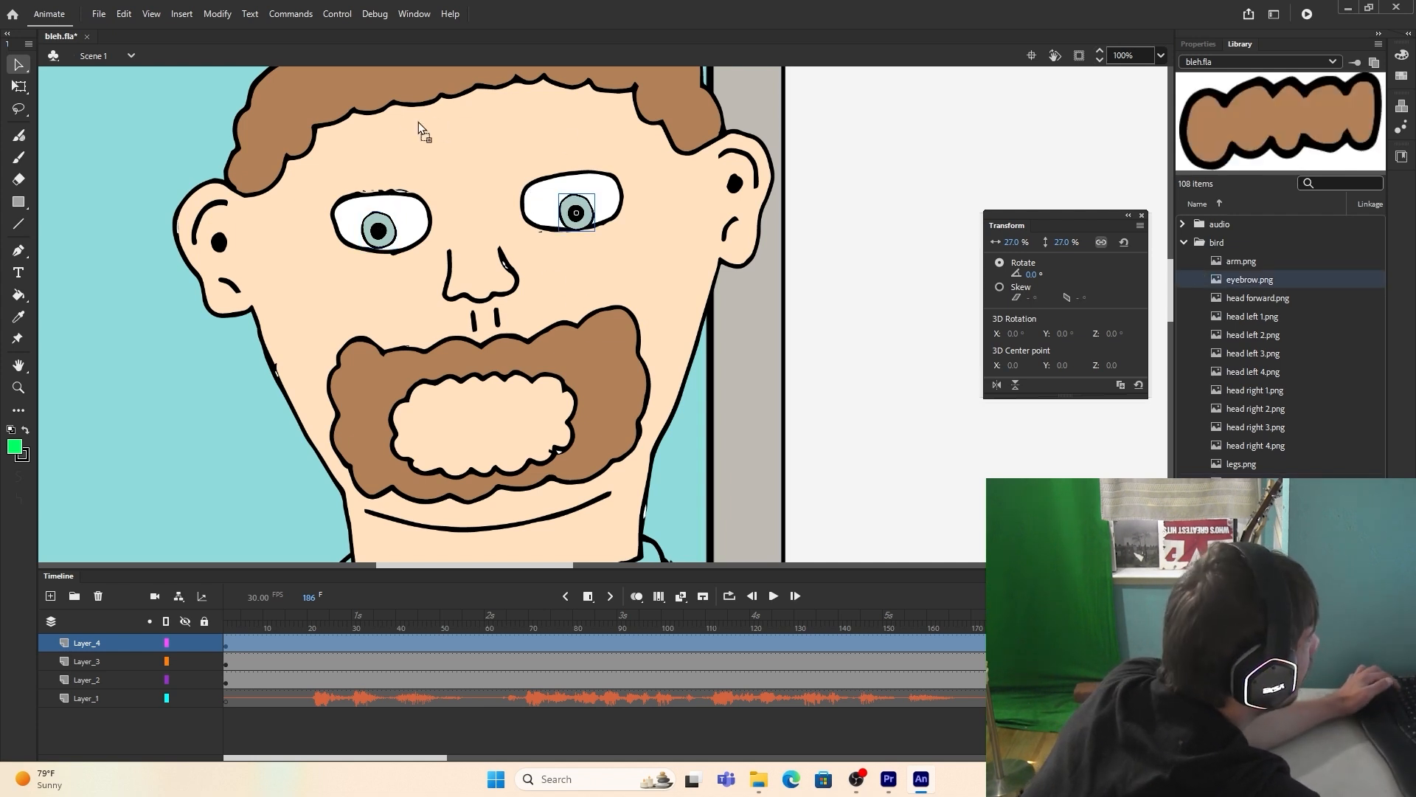
left_click_drag(382, 166, 382, 166)
type("62")
key("Return")
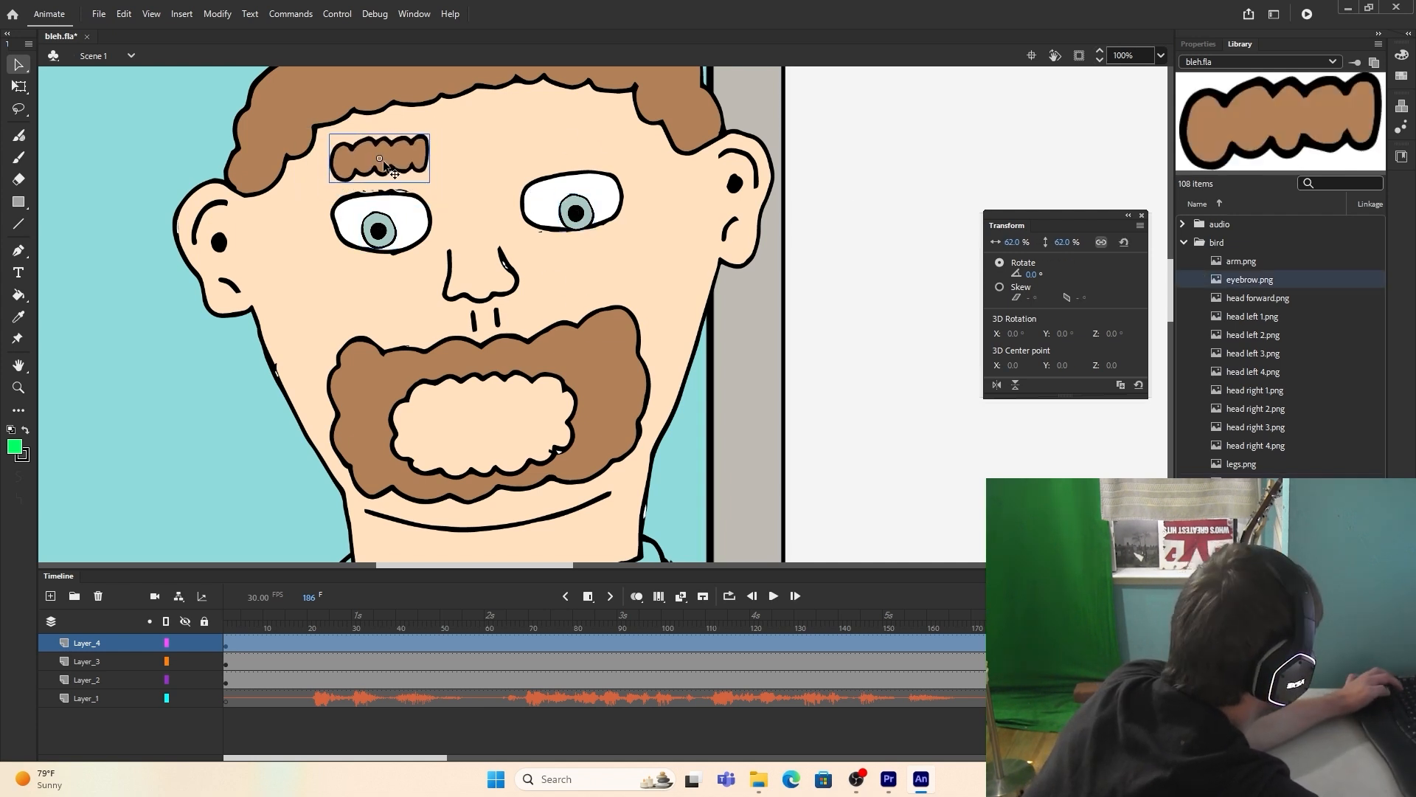
key("ctrl+c")
key("ctrl+v")
left_click_drag(609, 308, 570, 138)
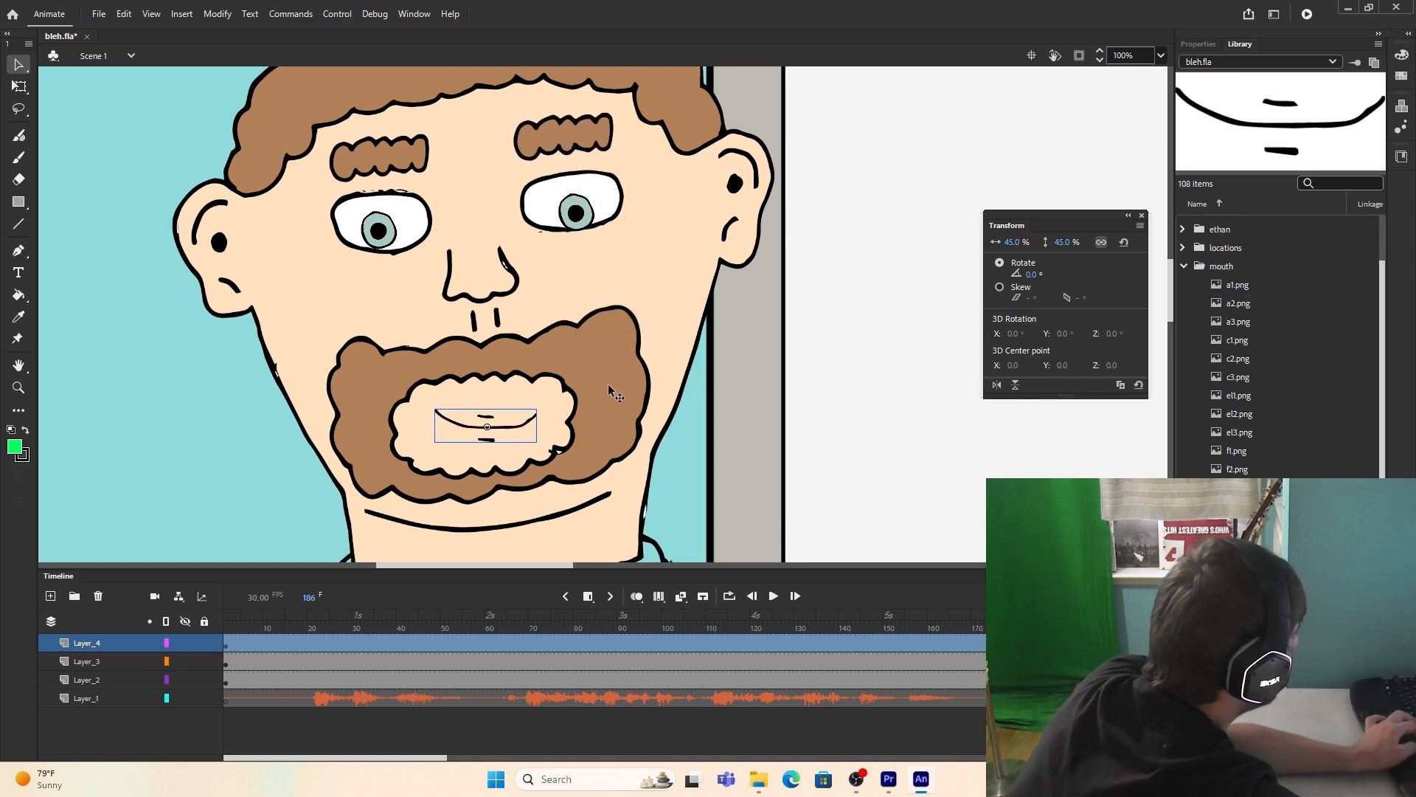
Step: Place a closed-mouth image from the mouth folder inside the beard opening at 45% scale
scroll(625, 391, "down", 4)
scroll(684, 412, "down", 2)
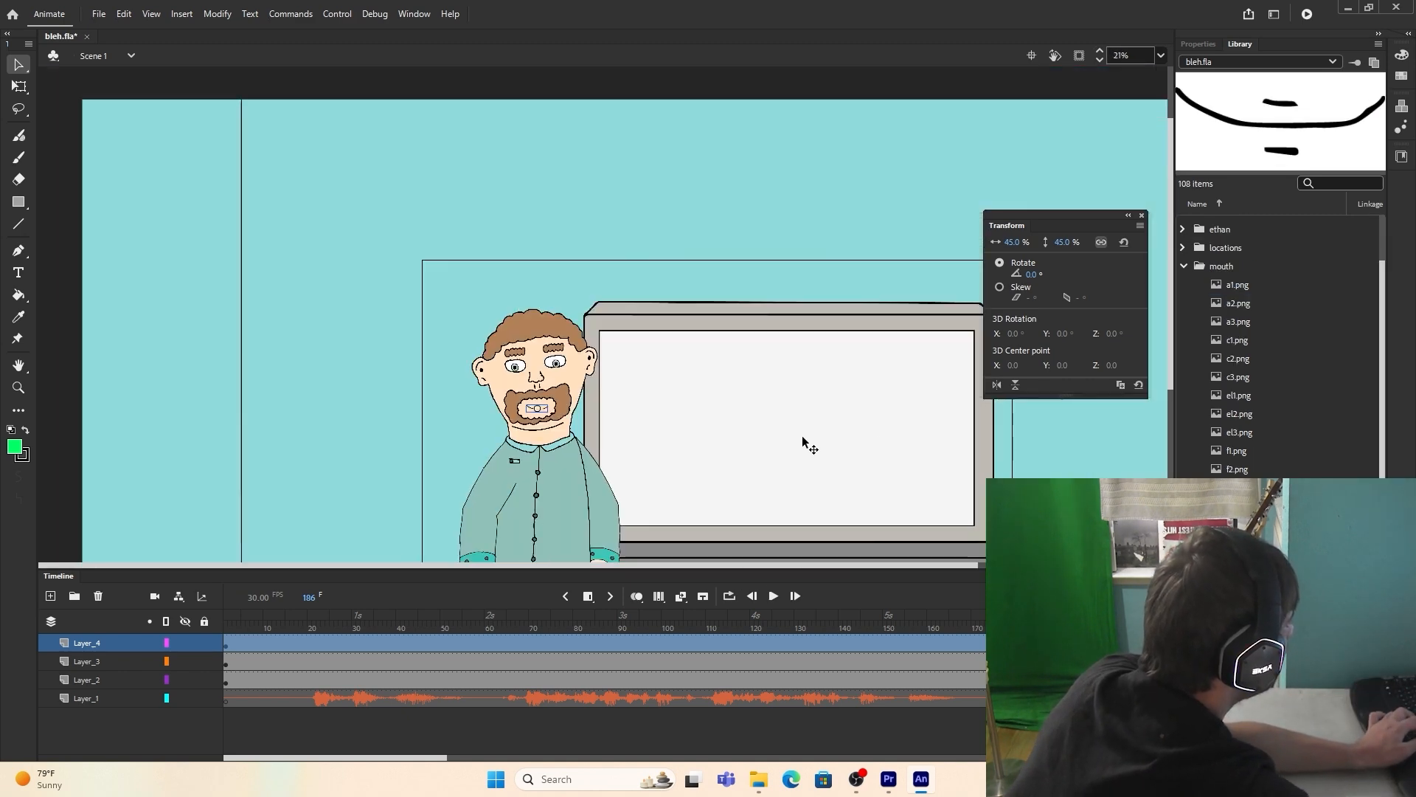
scroll(746, 418, "down", 3)
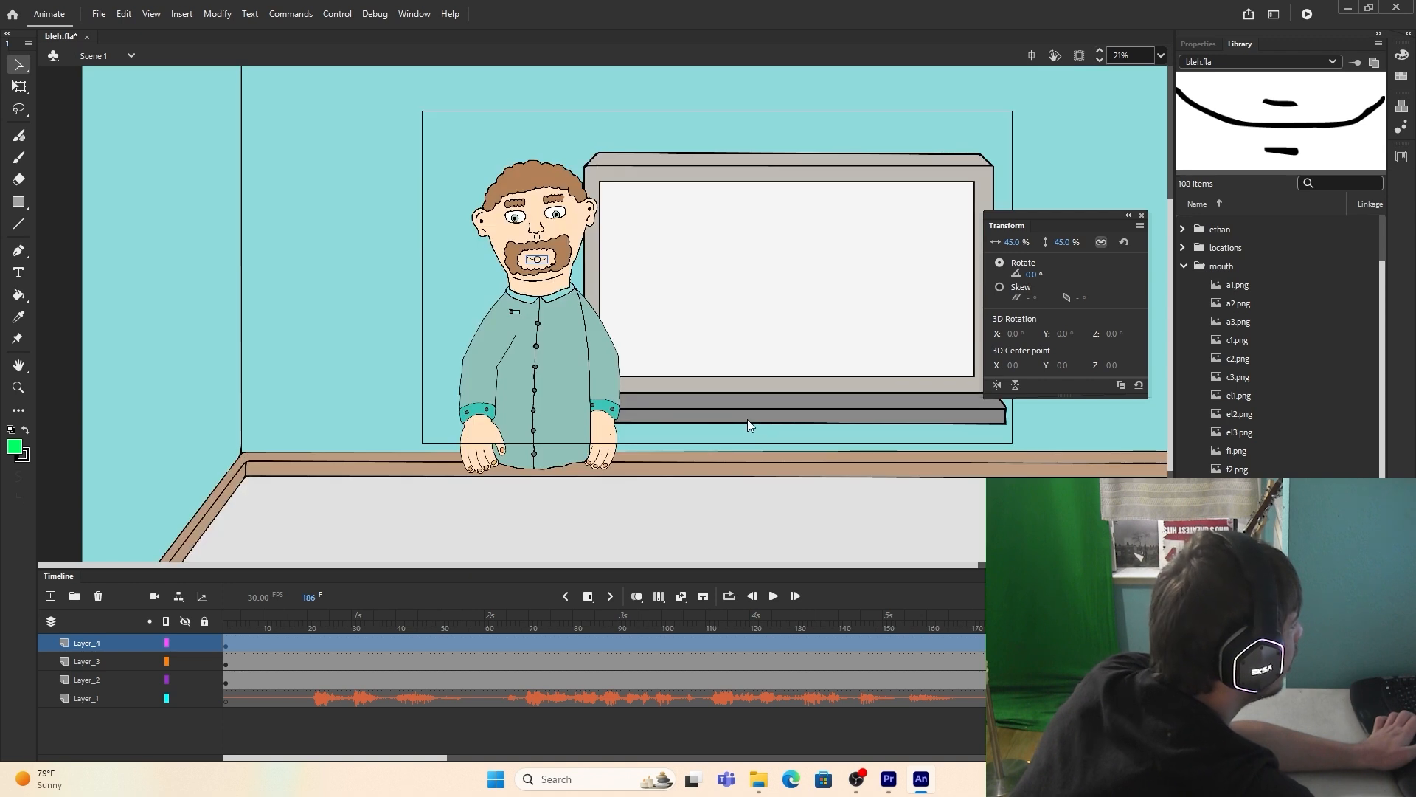
left_click_drag(689, 565, 770, 566)
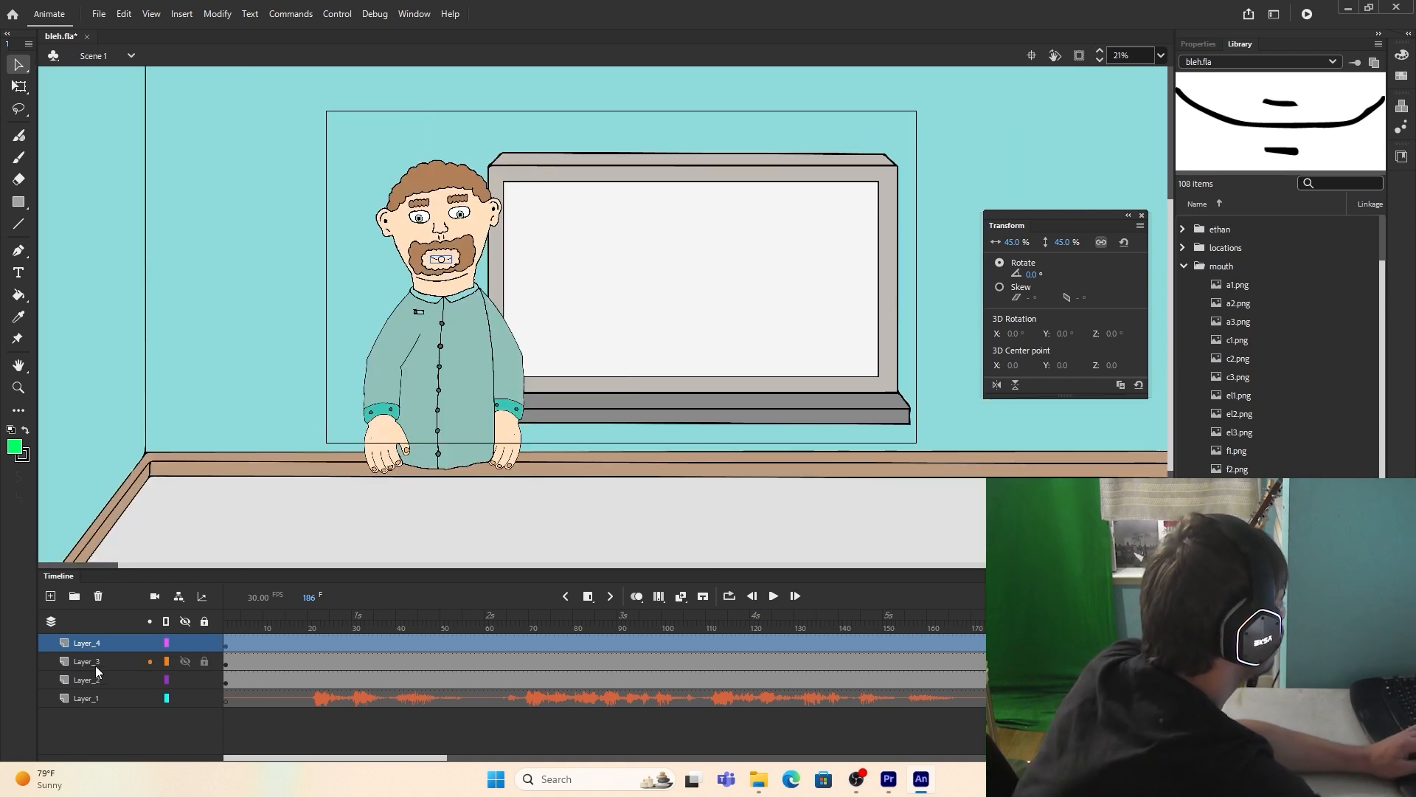
Step: Add a Bevel filter to the Layer_3 frame with blur 88, distance 99, angle 0° and a reduced strength
left_click(95, 664)
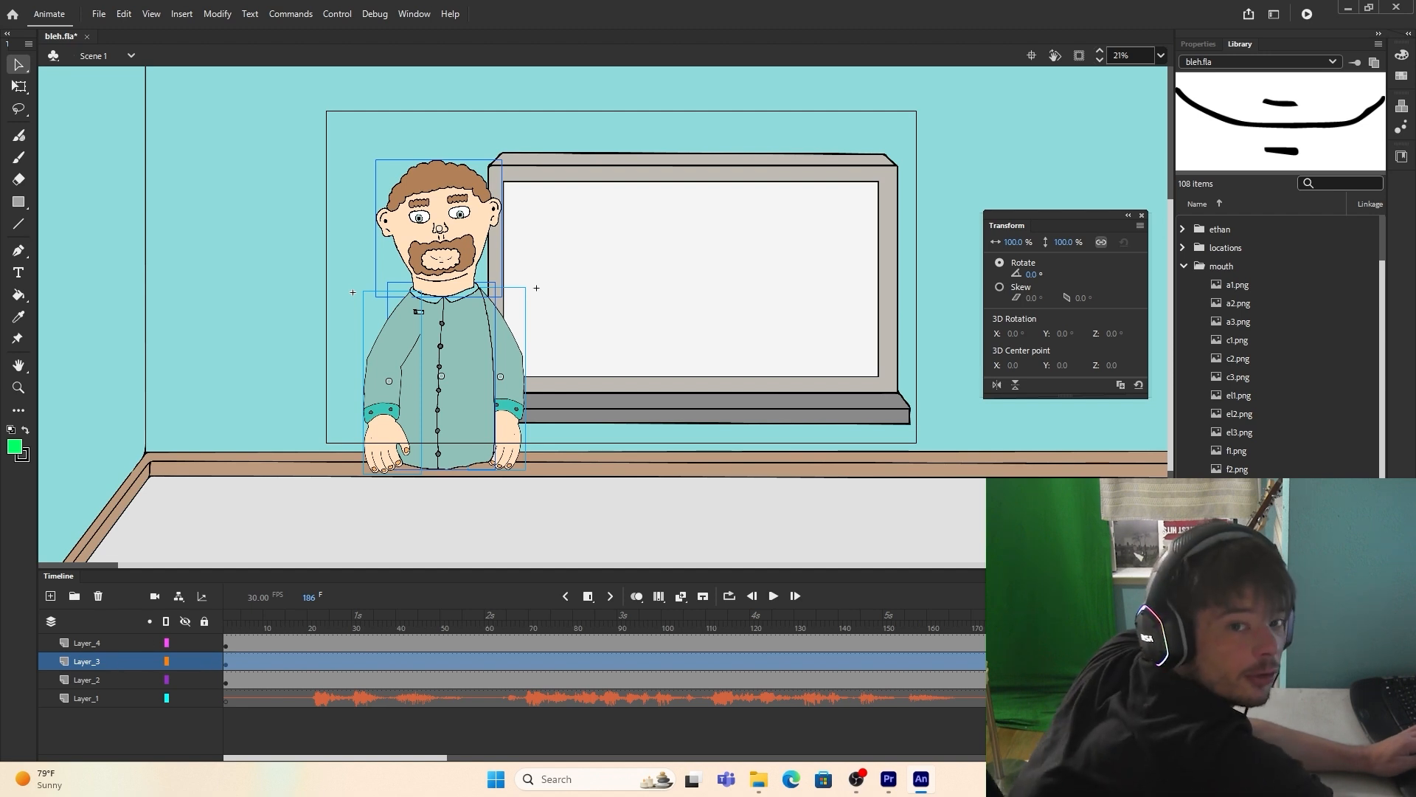
left_click(1196, 42)
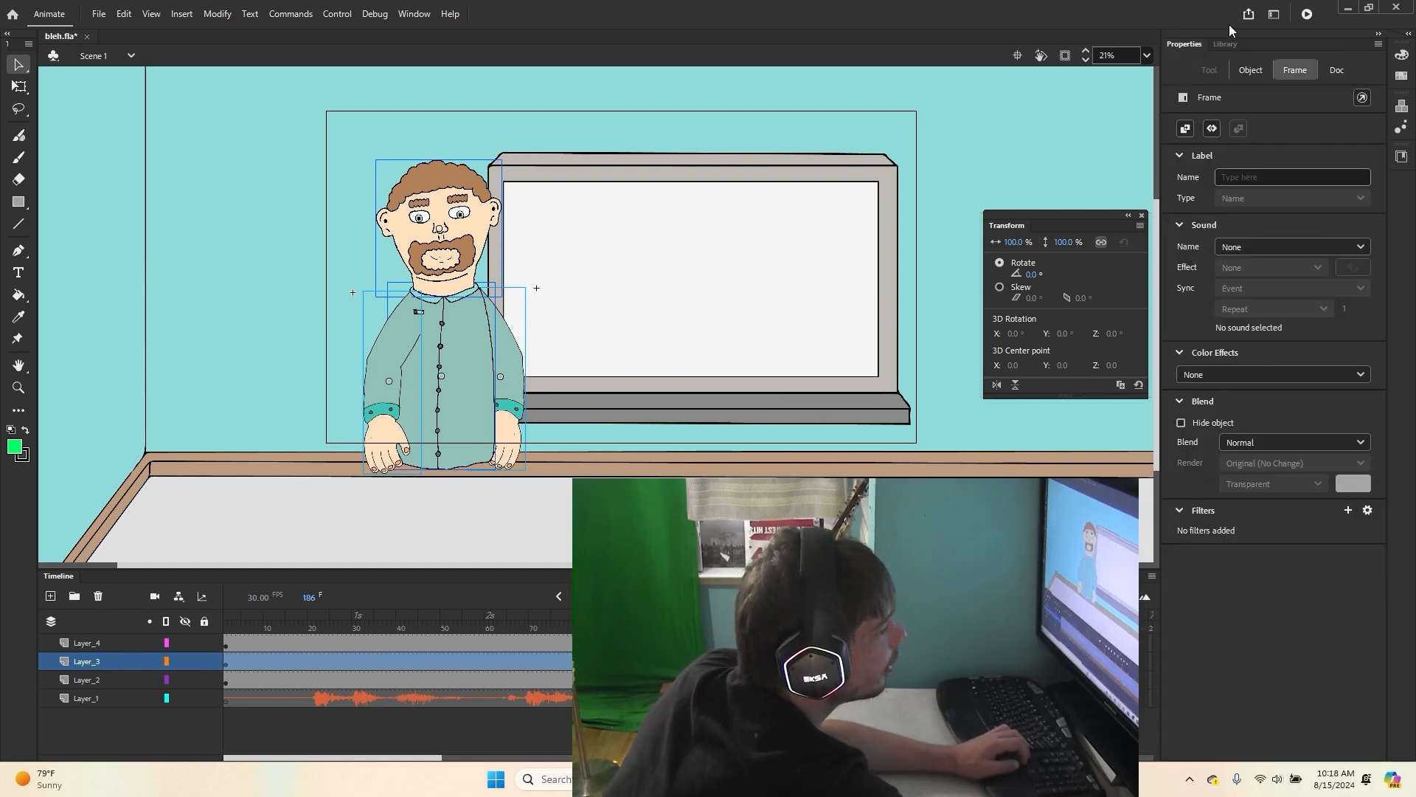
left_click(1350, 511)
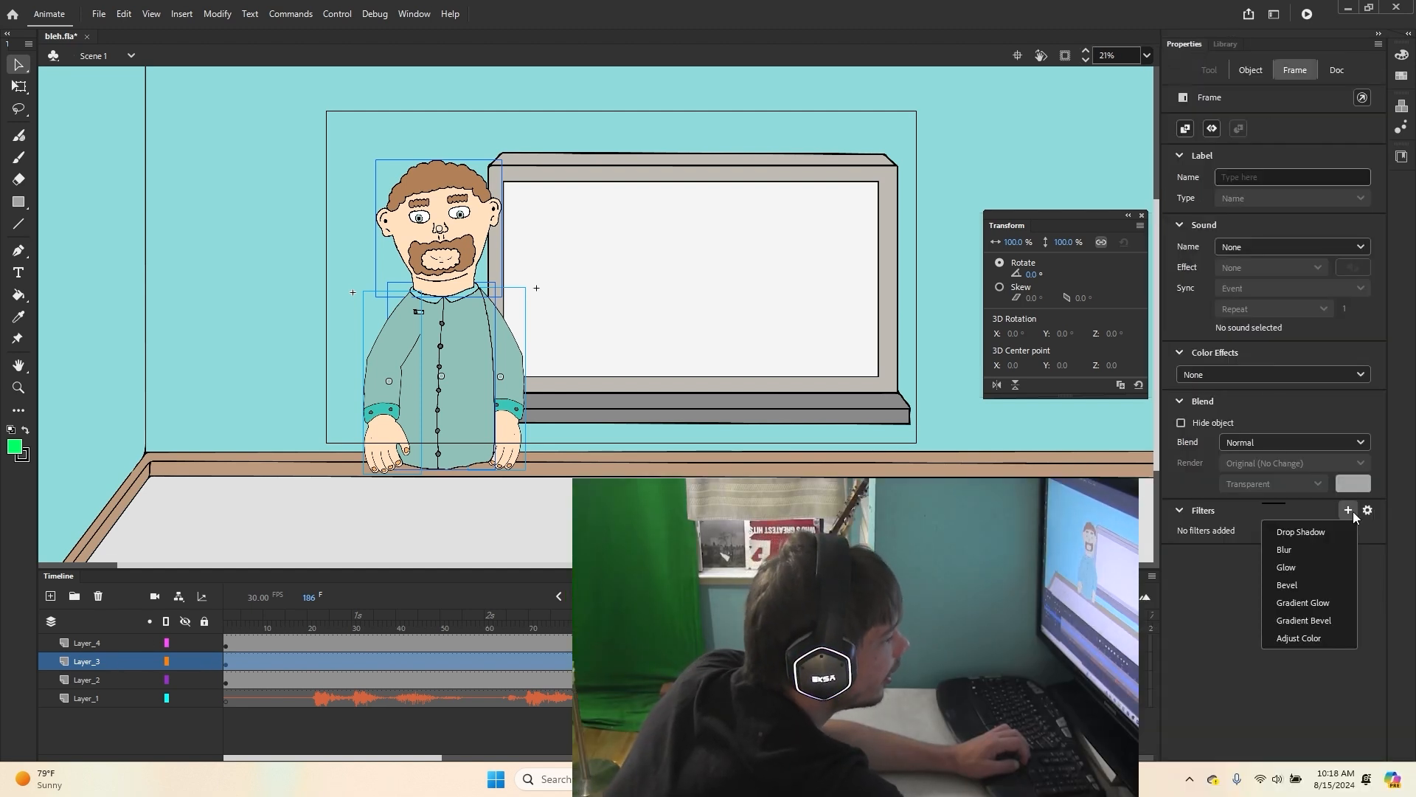
left_click(1316, 583)
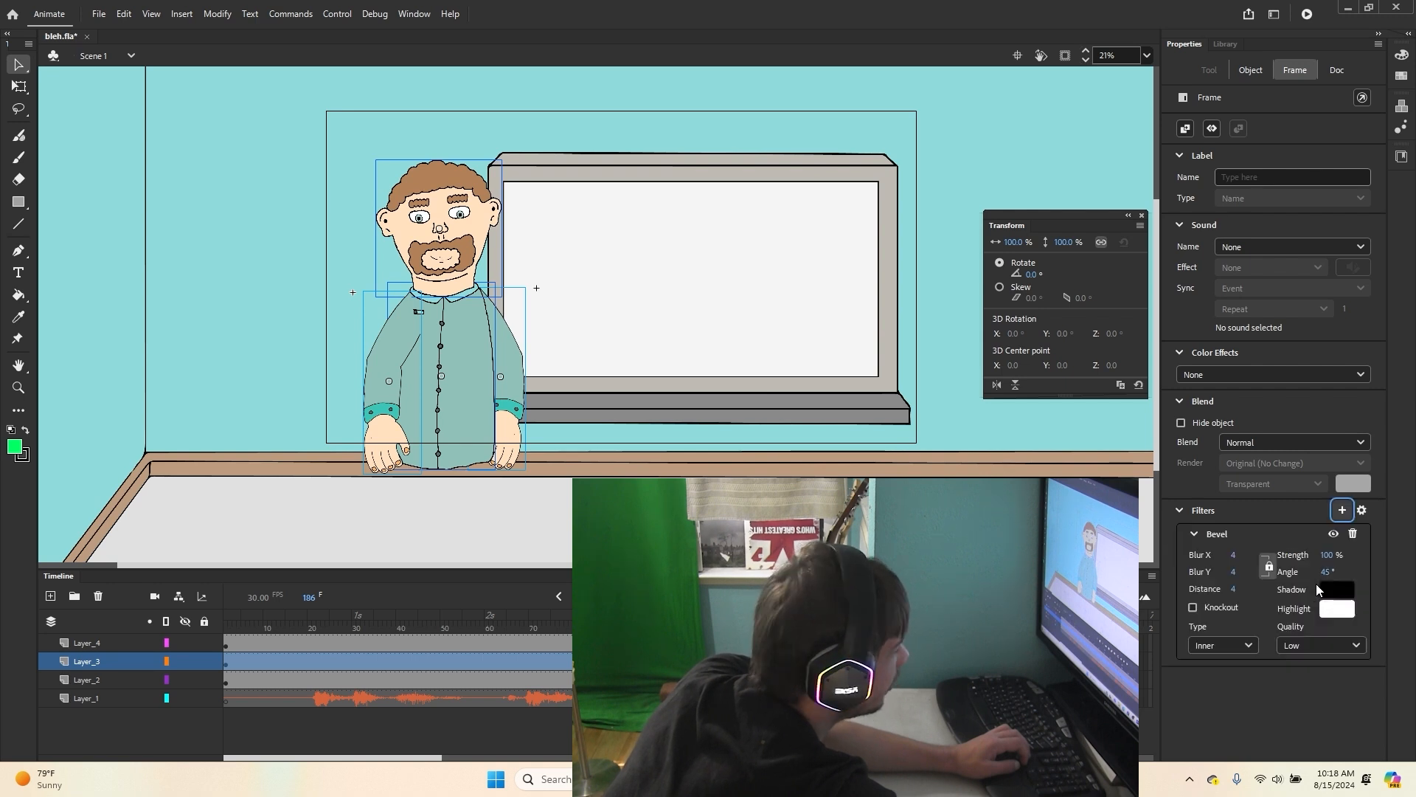
mouse_move(1271, 590)
left_mouse_down()
mouse_move(1305, 587)
mouse_move(1284, 555)
mouse_move(1300, 575)
mouse_move(1237, 574)
left_mouse_up()
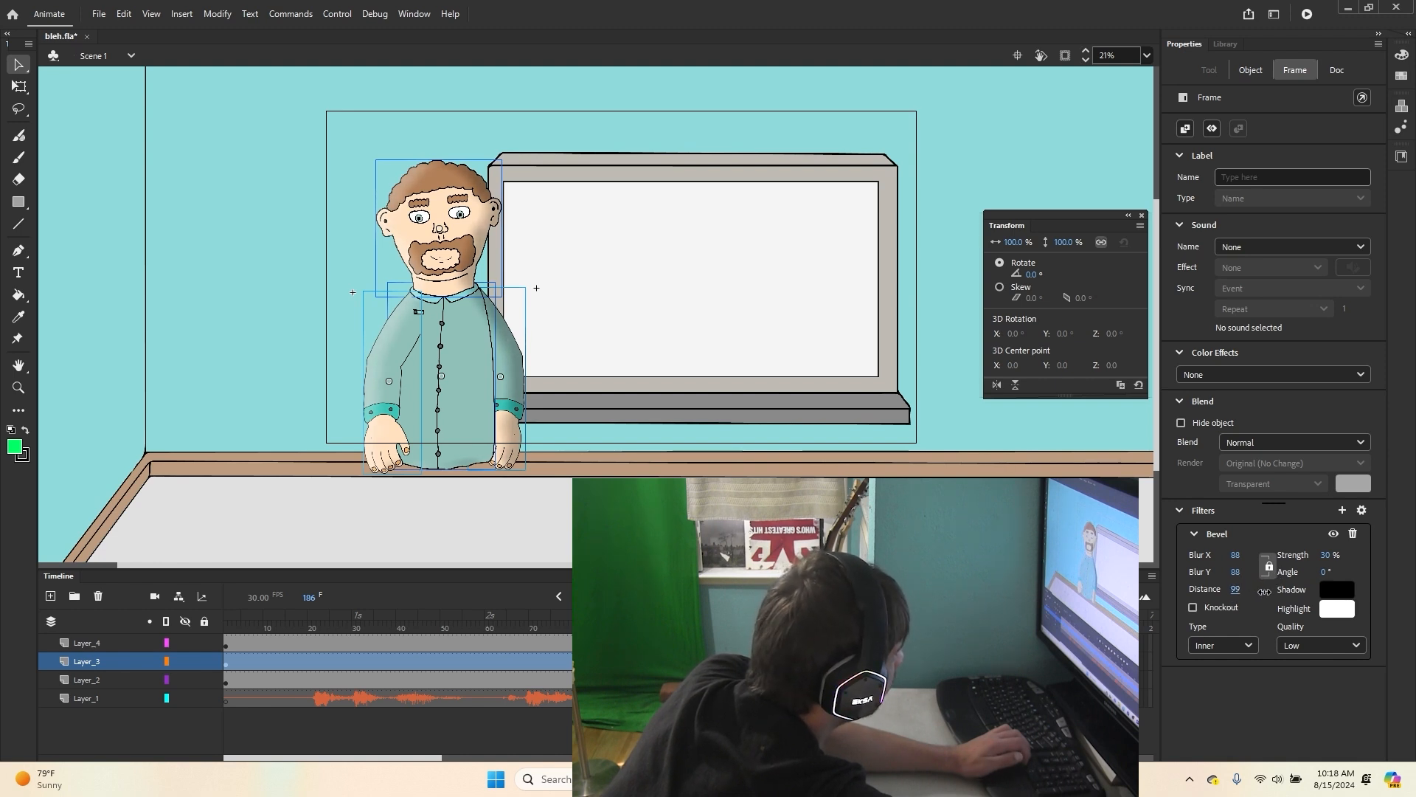
left_click_drag(1328, 560, 1320, 562)
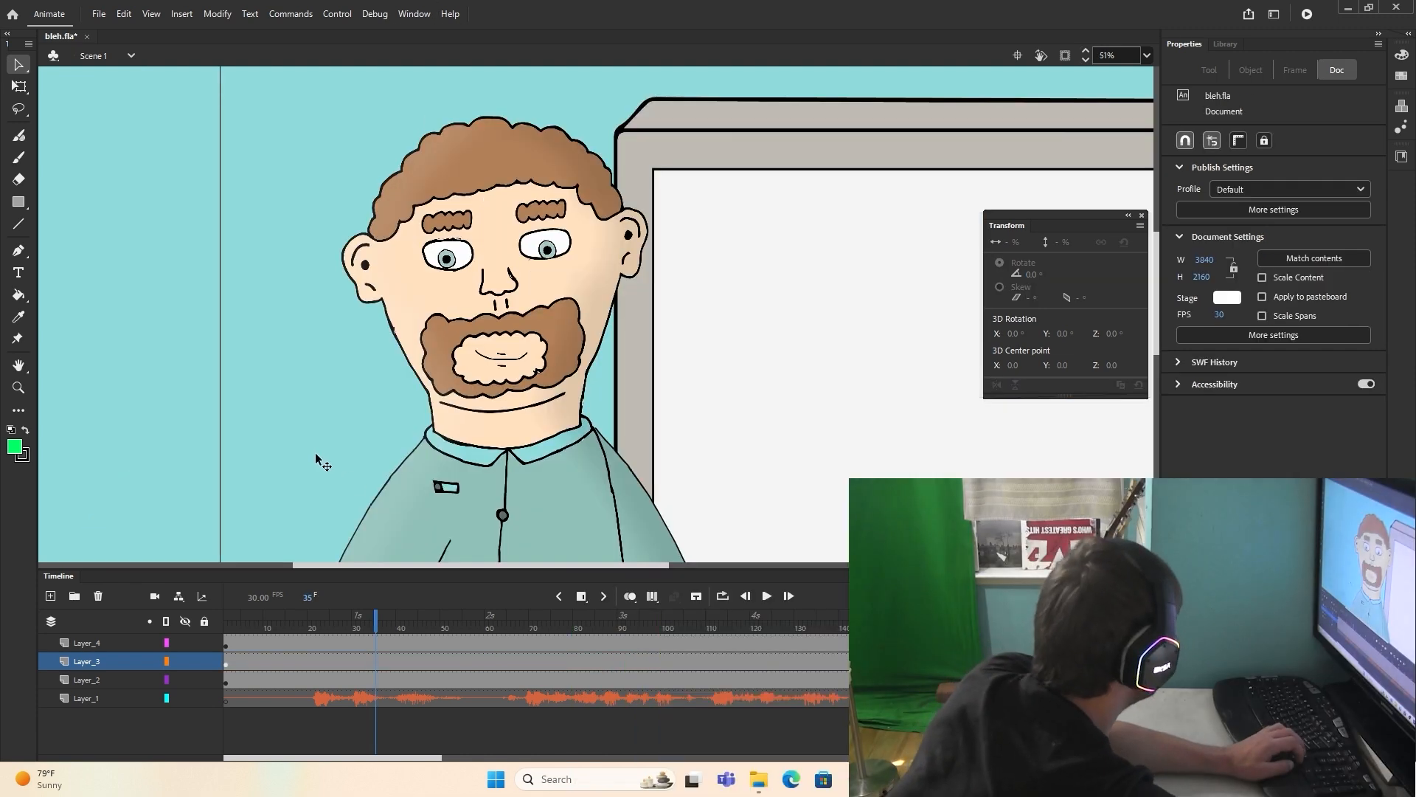
Step: Insert a keyframe at frame 31 on Layer_4 and rotate the eyebrow beside the hairline on the outer side of the face to -14°
left_click(394, 620)
scroll(487, 189, "up", 2)
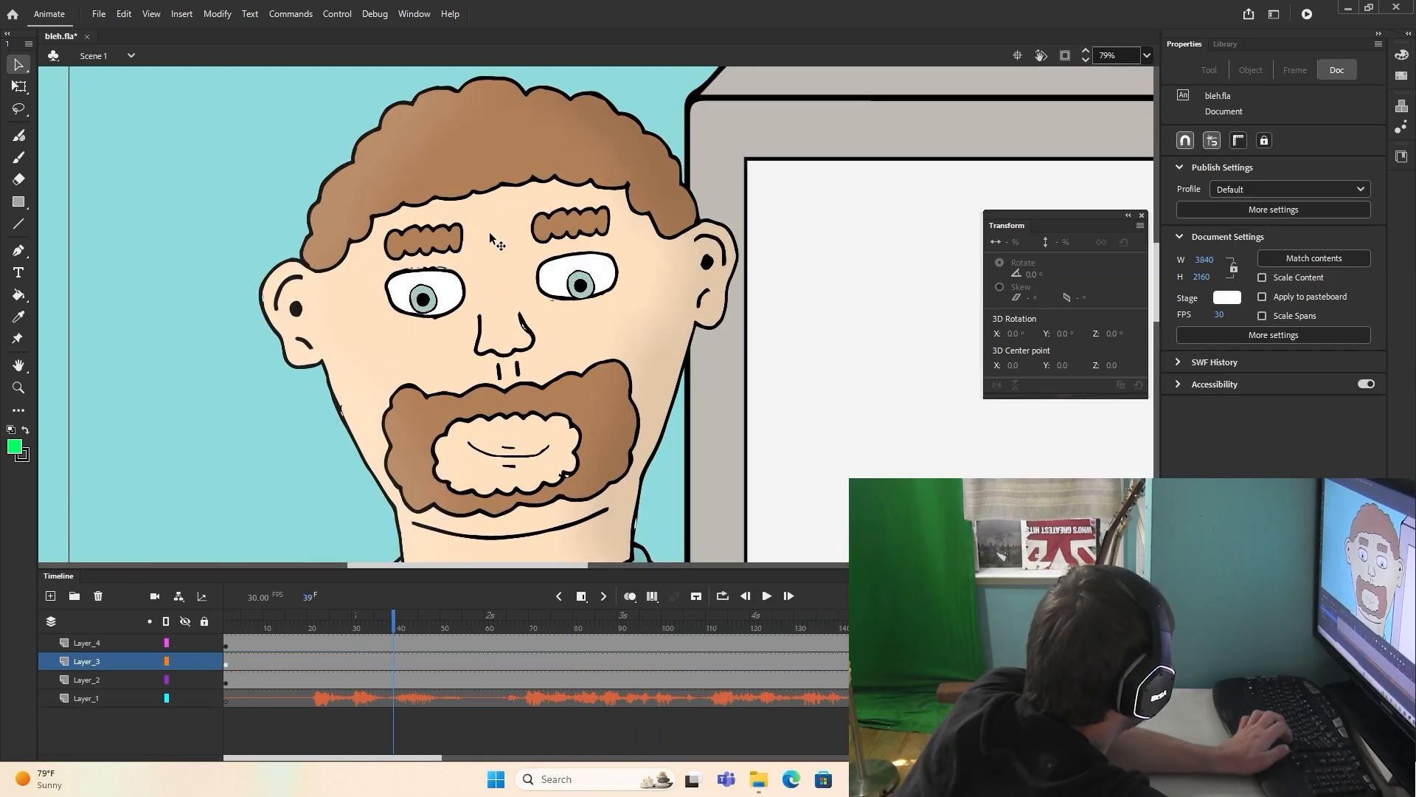
left_click(423, 242)
left_click(439, 228)
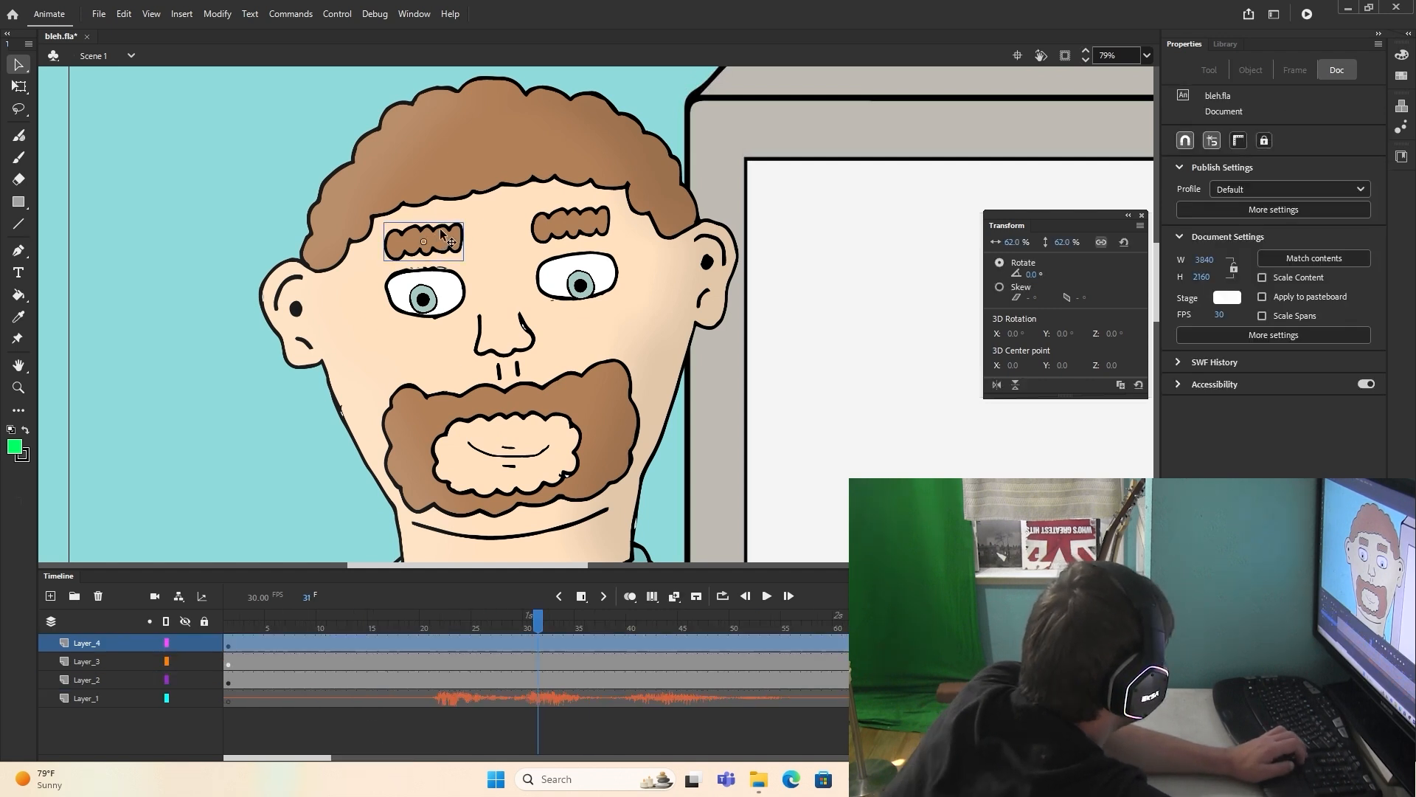
left_click(588, 599)
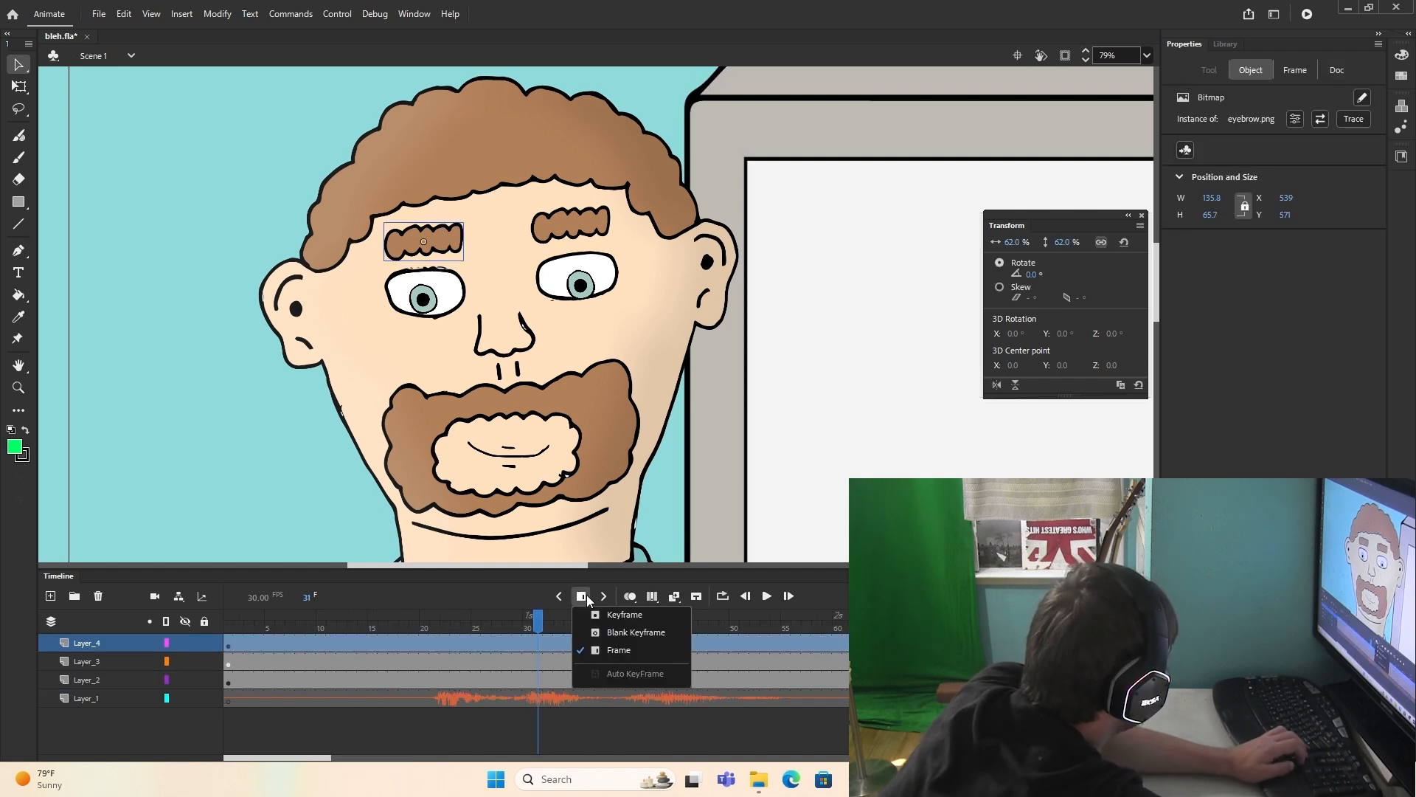
left_click(617, 621)
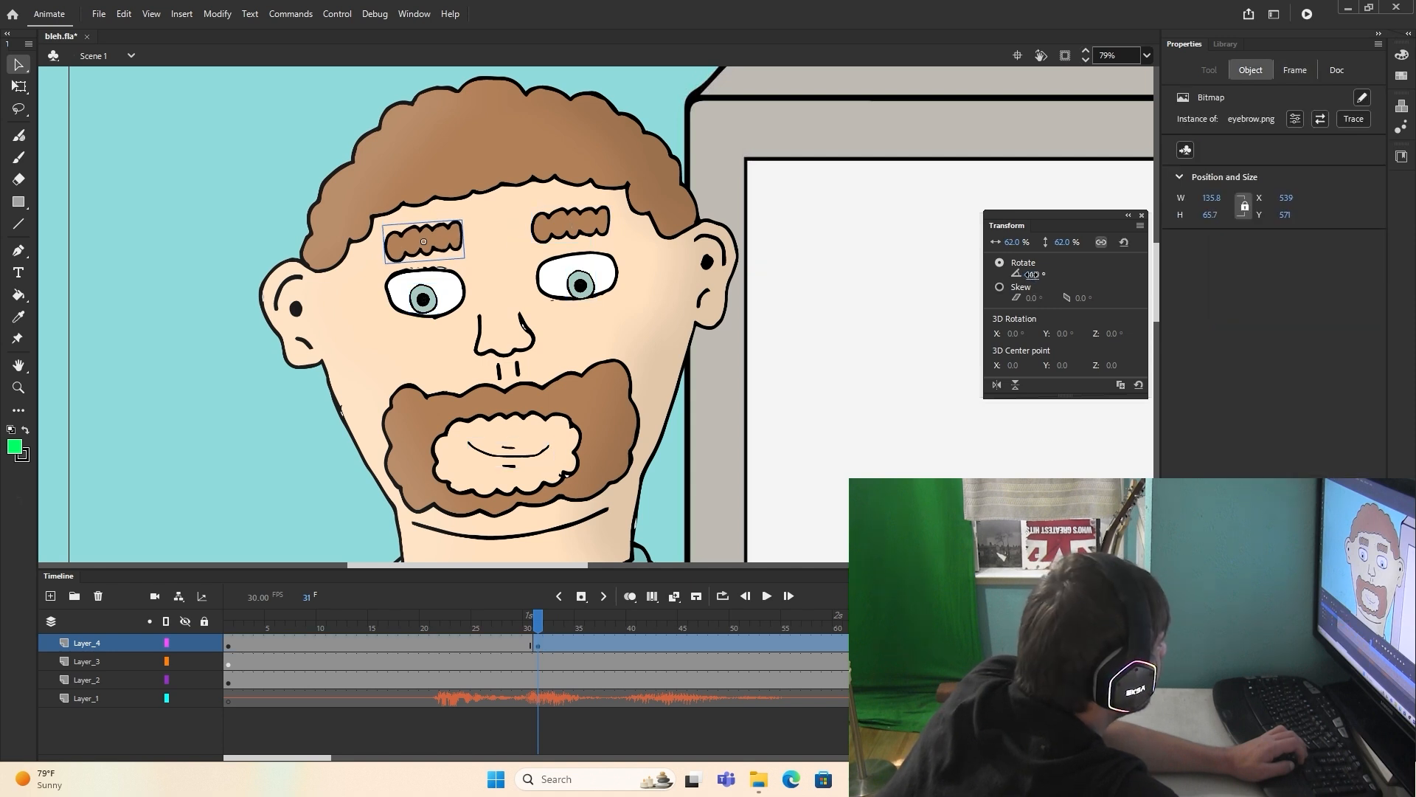
Step: Turn on onion skinning with a narrow range around frame 31 and tilt both eyebrows into a worried expression
left_click(637, 600)
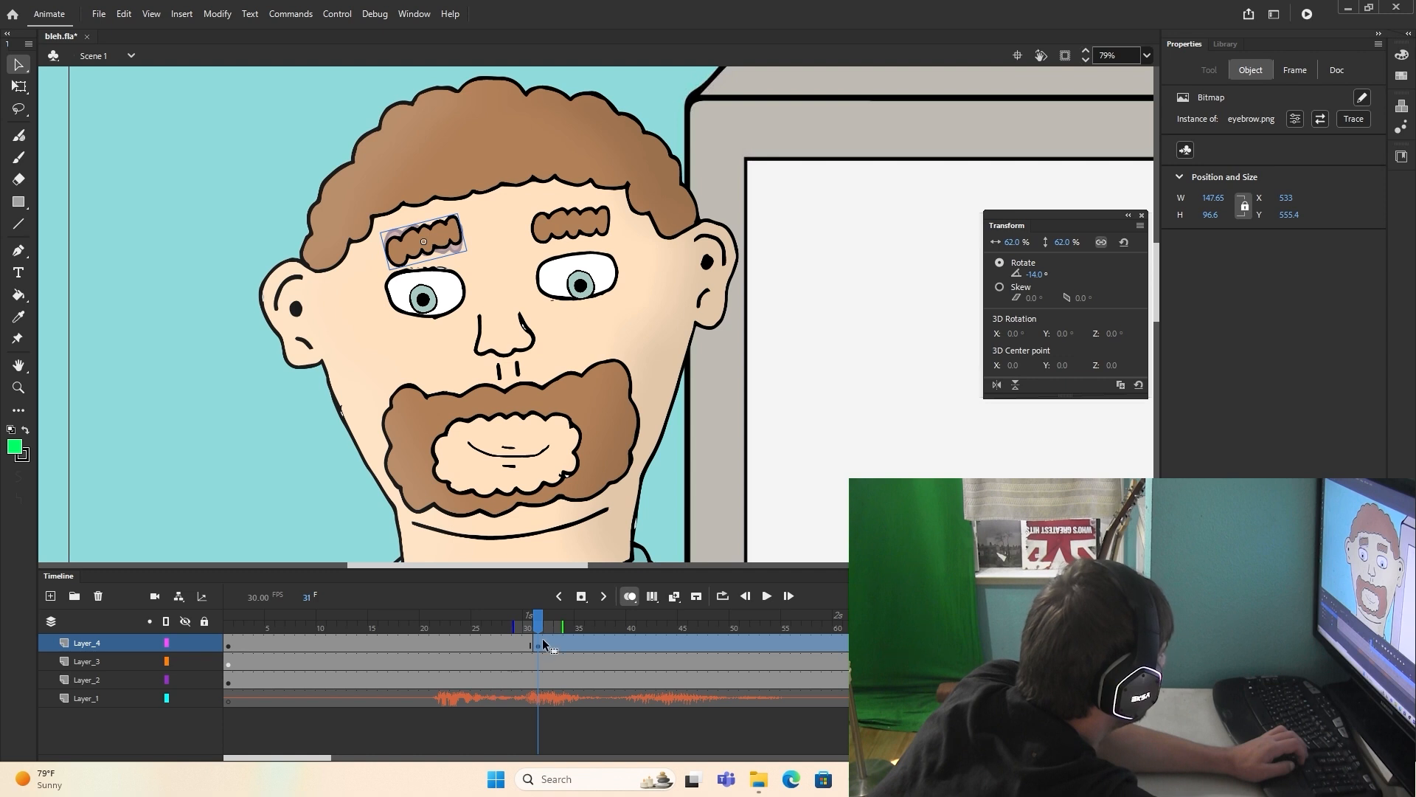
left_click_drag(565, 627, 520, 624)
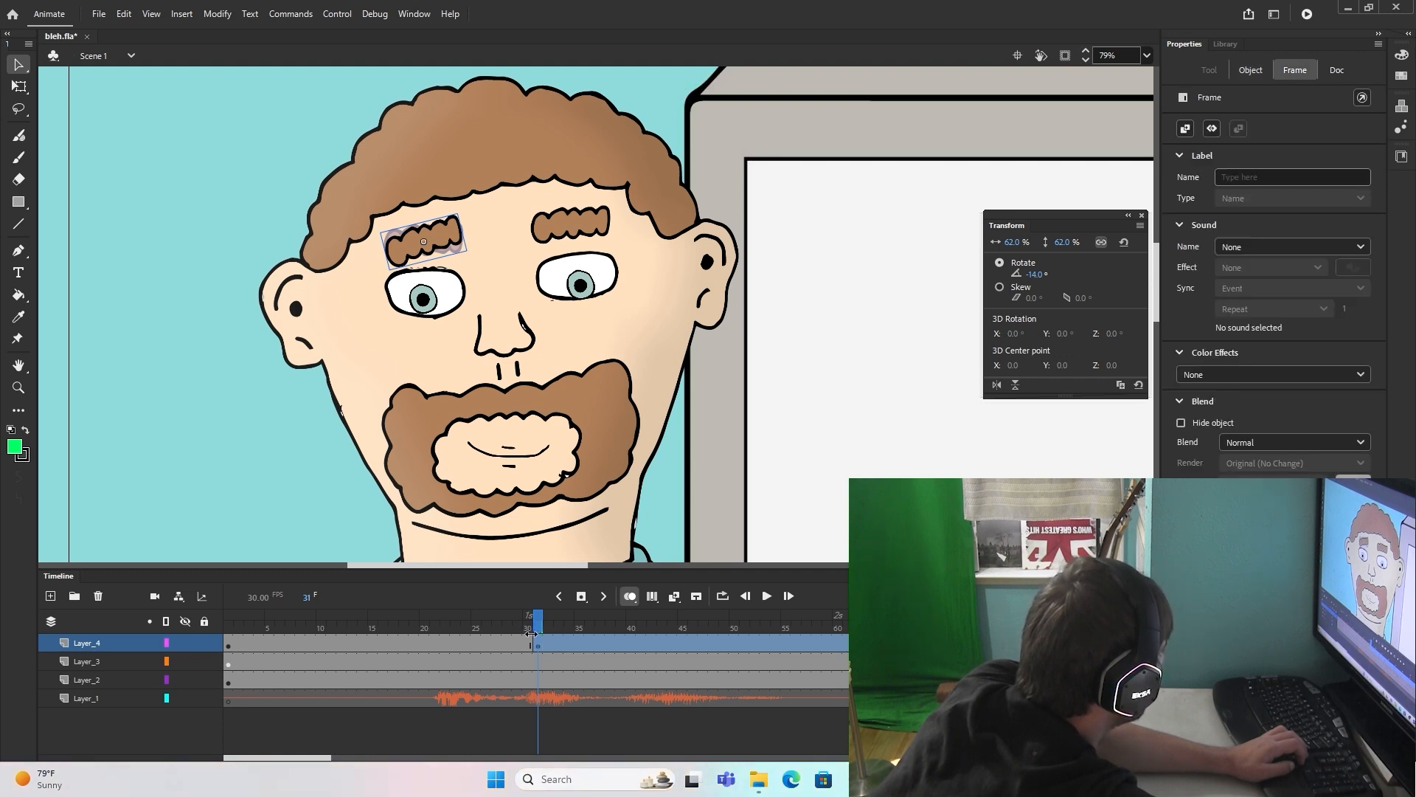
mouse_move(548, 627)
left_mouse_down()
mouse_move(468, 627)
mouse_move(549, 632)
left_mouse_up()
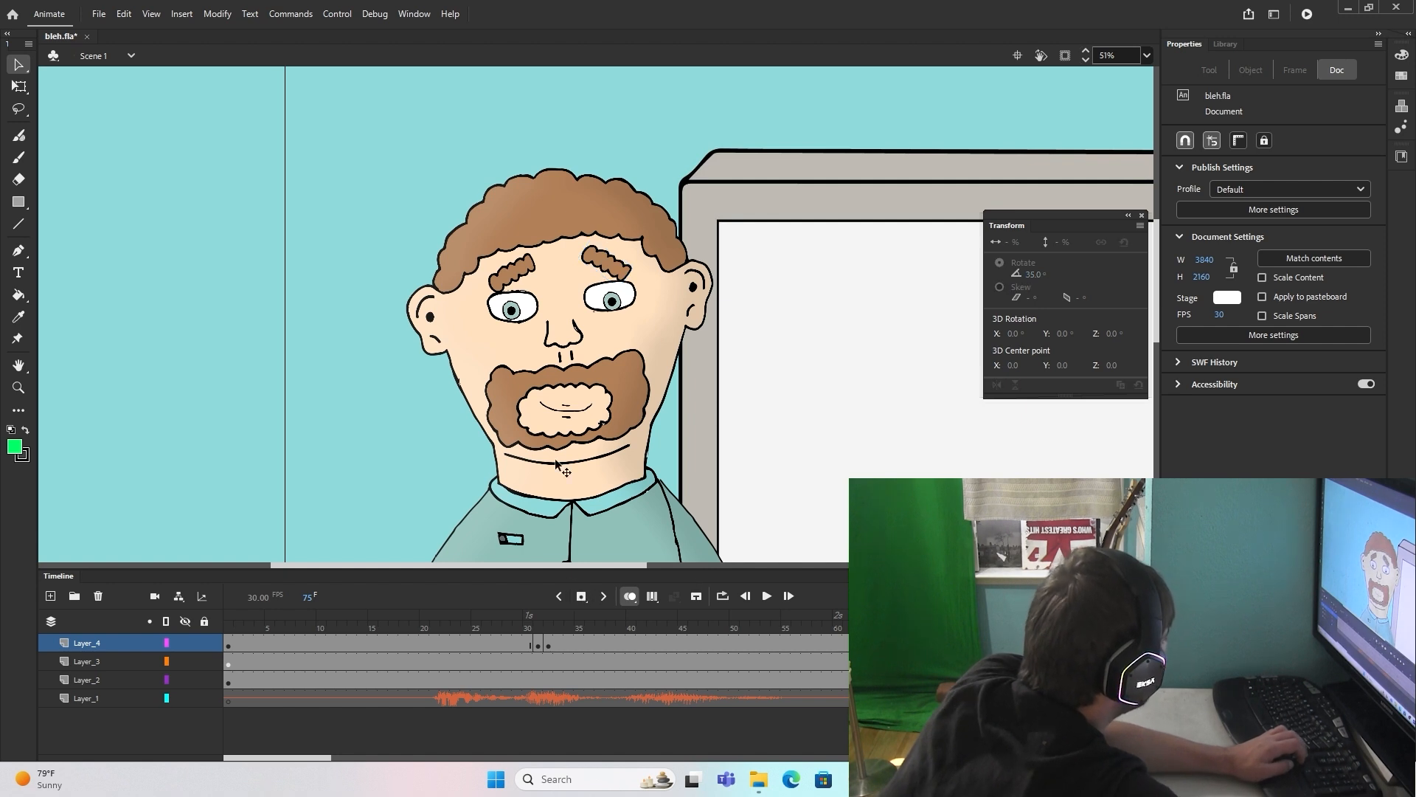
Step: At frame 75 on Layer_3, replace the forward-facing head with head right 1.png from the bird folder at 65% scale
left_click(555, 458)
scroll(680, 431, "right", 2)
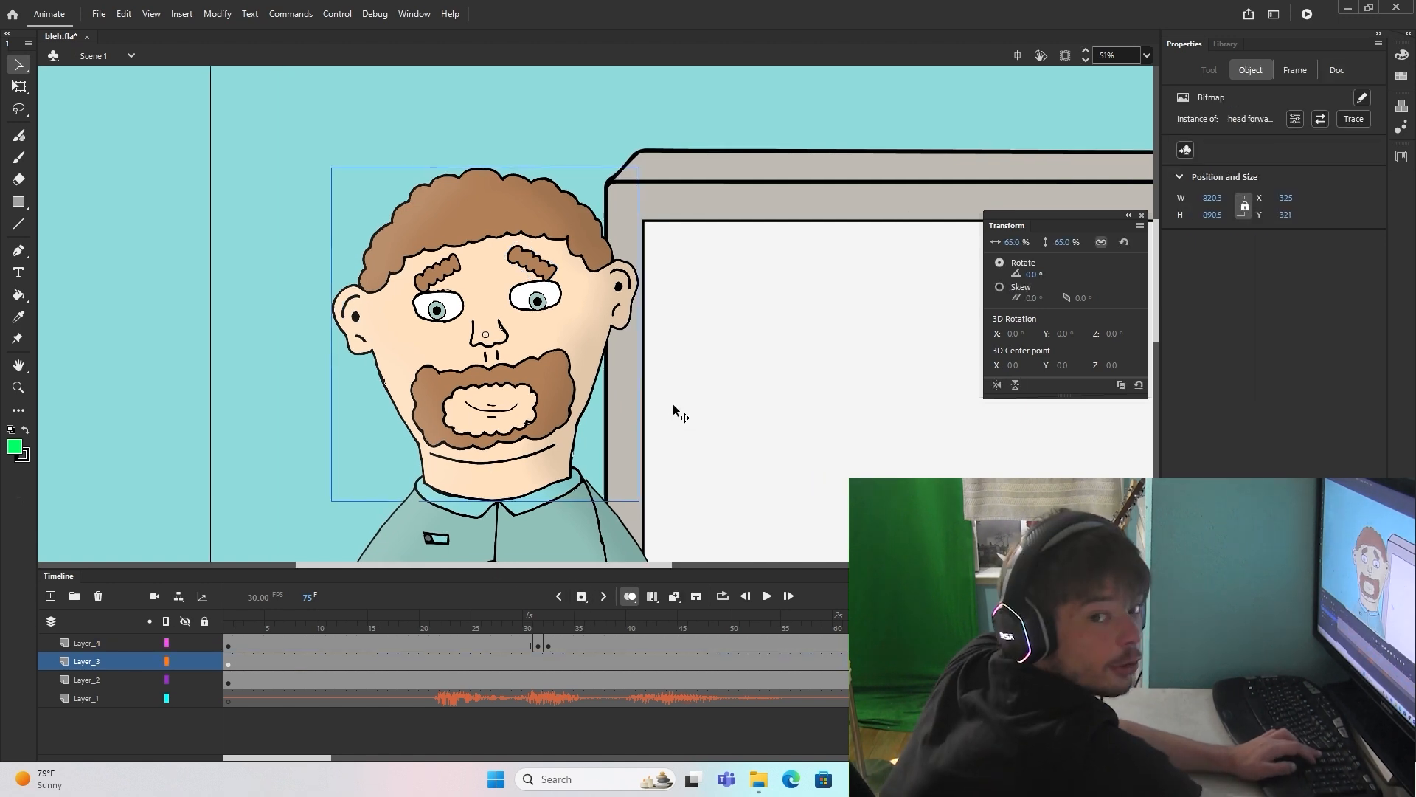
key("Delete")
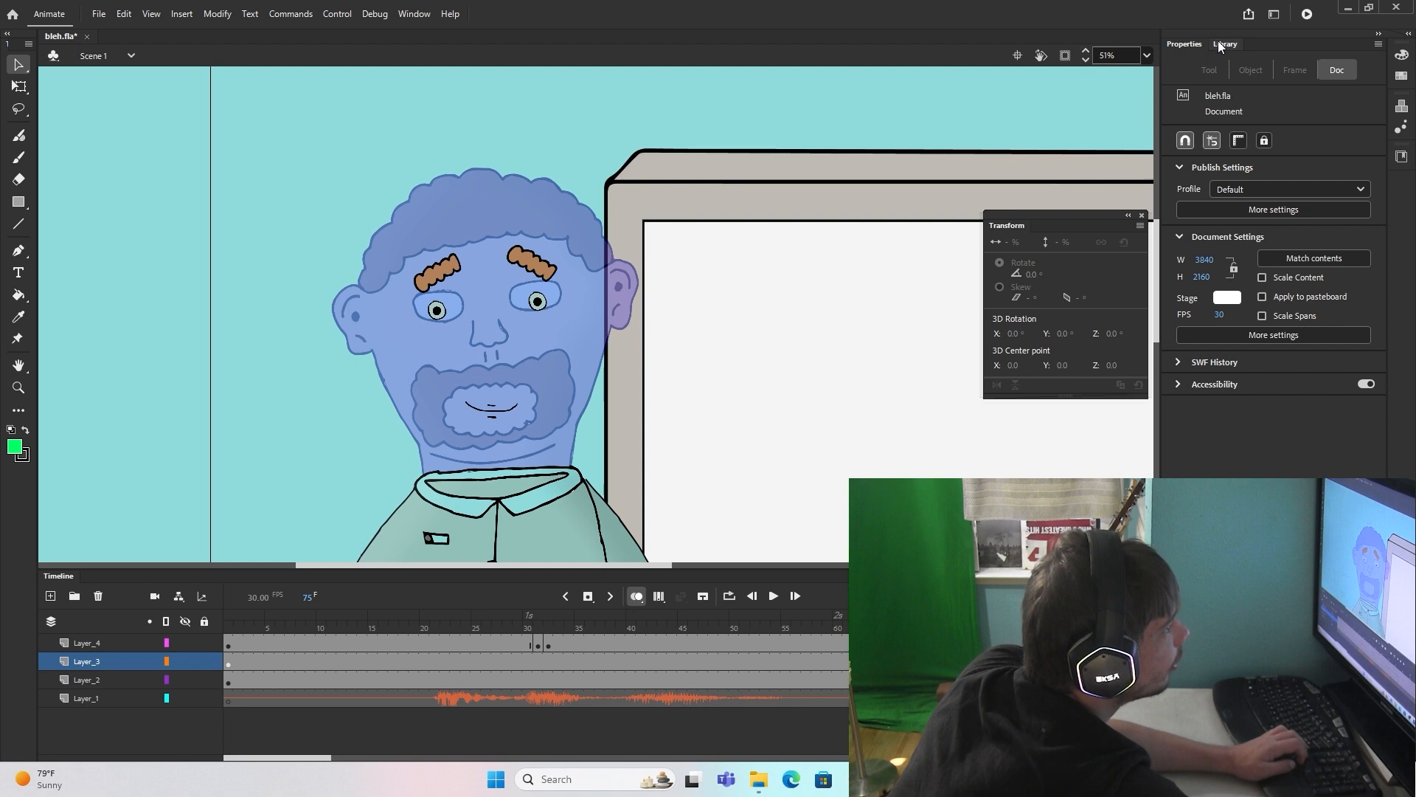
left_click(1219, 42)
left_click(1275, 318)
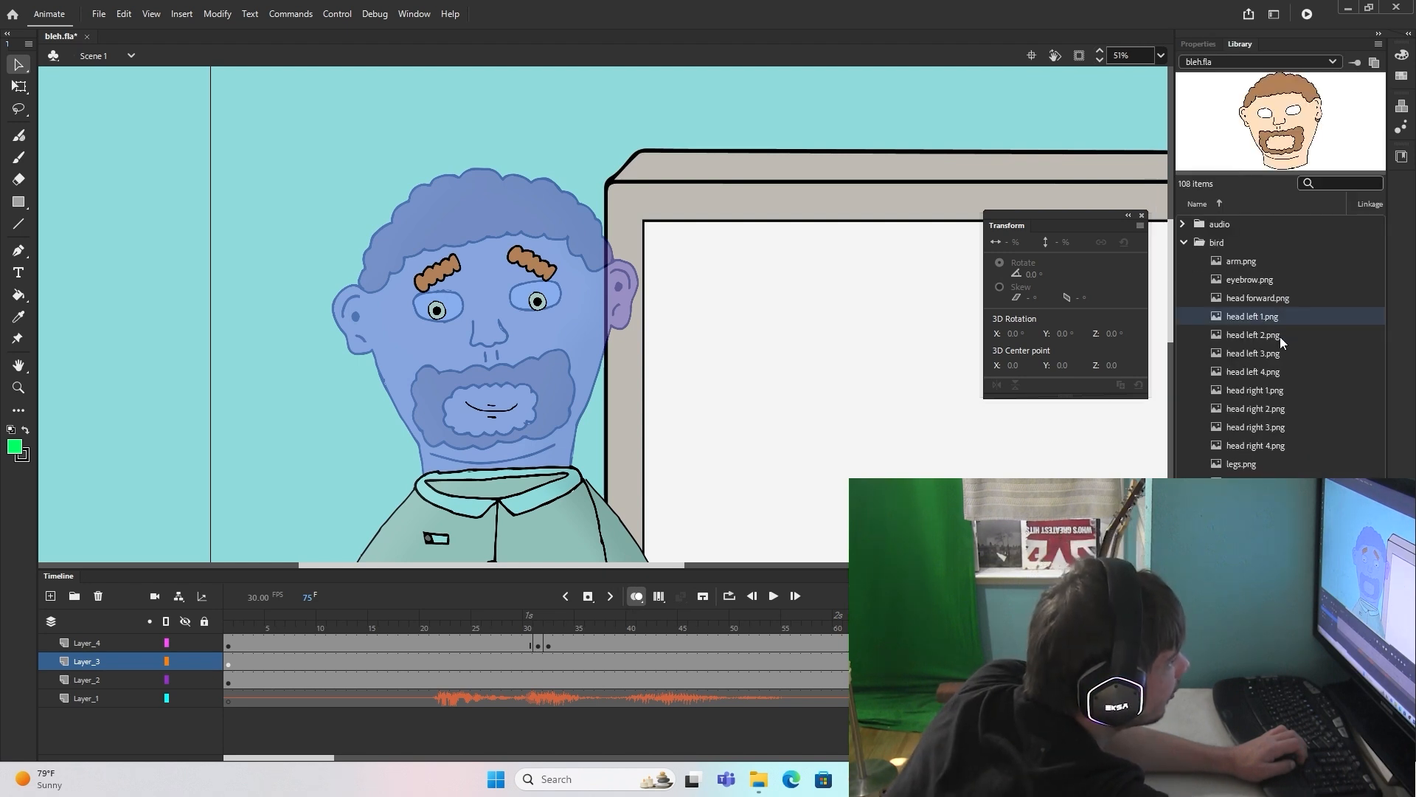
left_click(1280, 337)
left_click_drag(1279, 390, 487, 333)
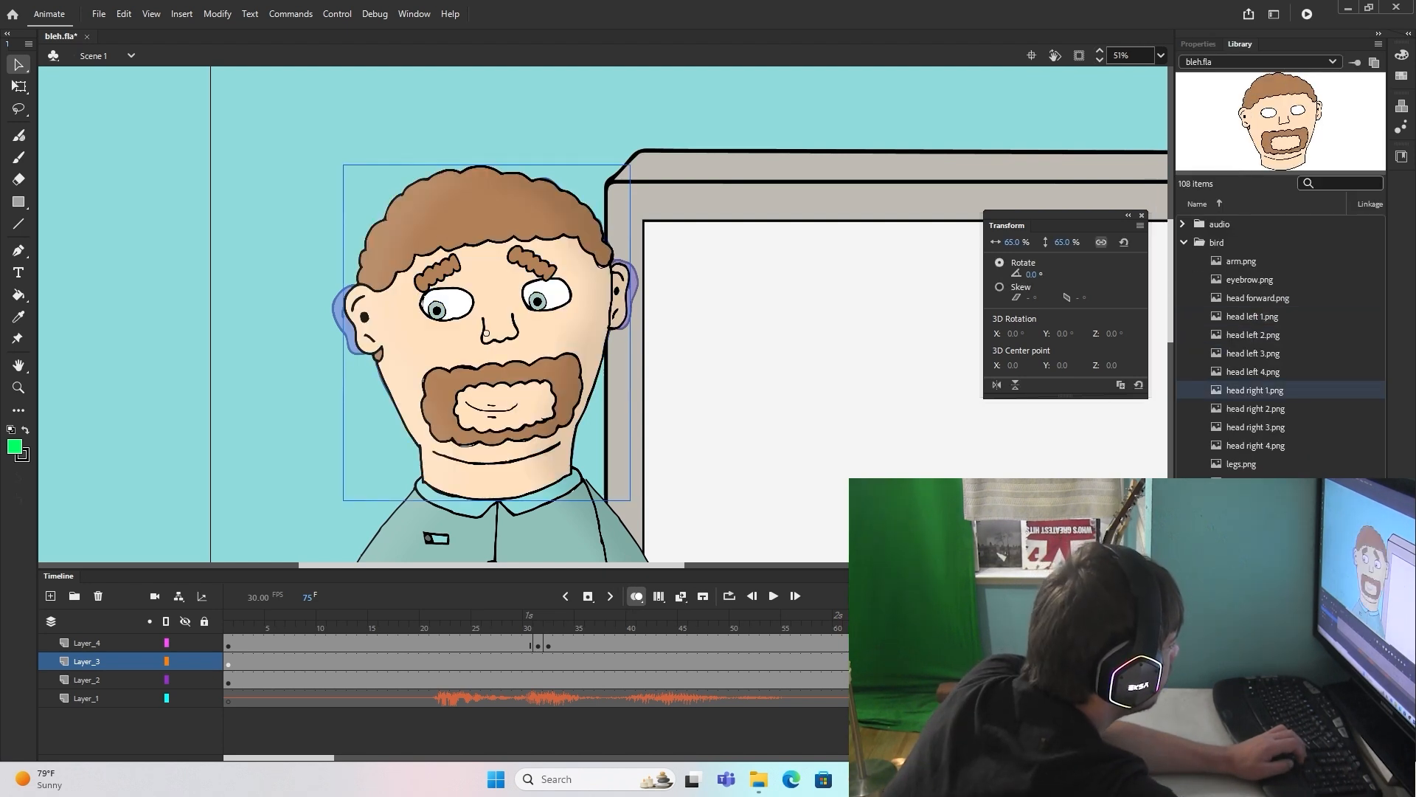
Step: Nudge the irises, eyebrows and mouth on Layer_4 to the right to line up with the turned head
left_click(993, 643)
key("Right")
key("Right")
key("Right")
key("Right")
key("Right")
key("Right")
key("Right")
key("Right")
key("Right")
key("Right")
key("Right")
key("Right")
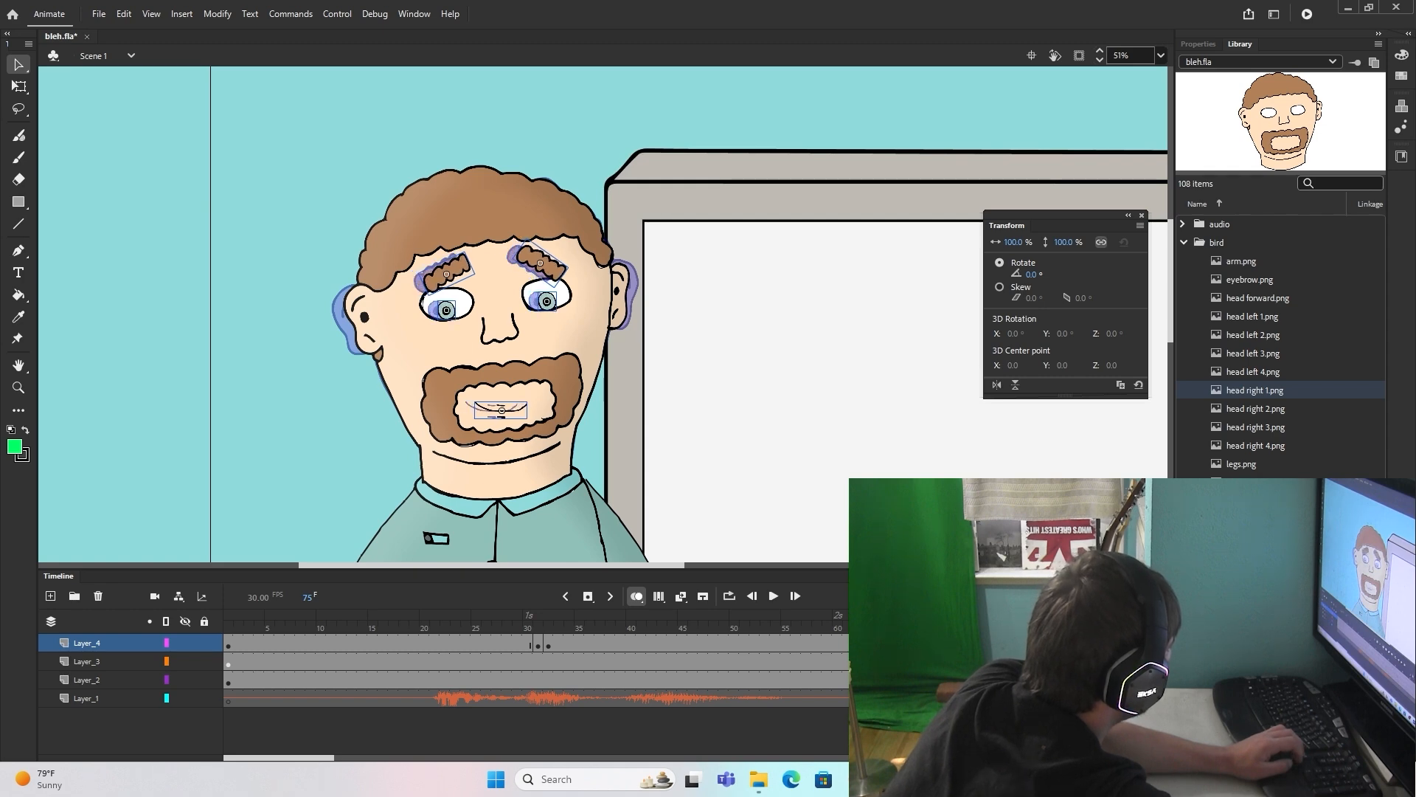
key("Right")
key("Right")
key("Right")
key("Right")
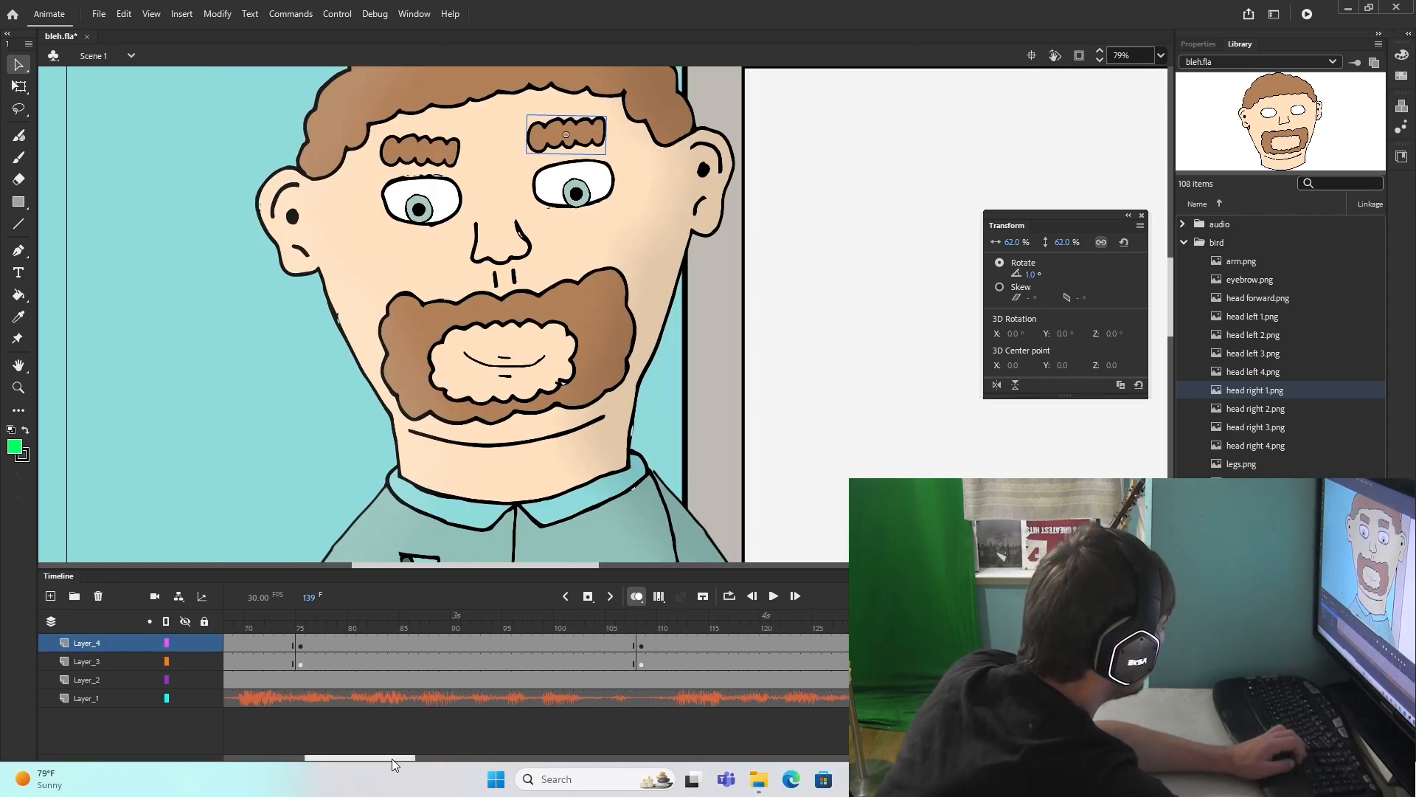
Step: Cover both eyes with blink 1.png at frame 75 and blink 2.png at frame 76, scaled to 70%
left_click_drag(391, 764, 333, 764)
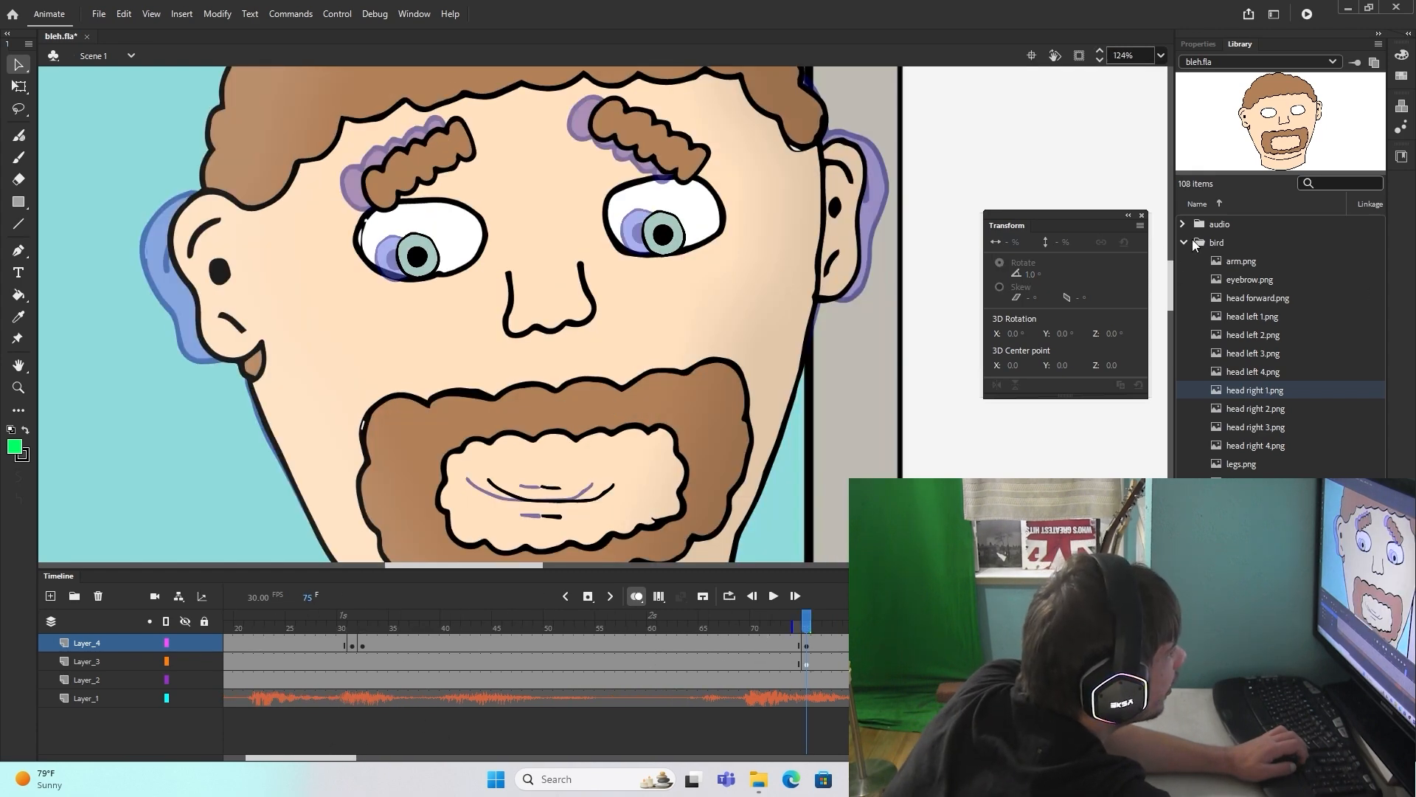
left_click(1184, 243)
double_click(1200, 261)
left_click_drag(1245, 280, 419, 250)
left_click_drag(1065, 243, 1058, 254)
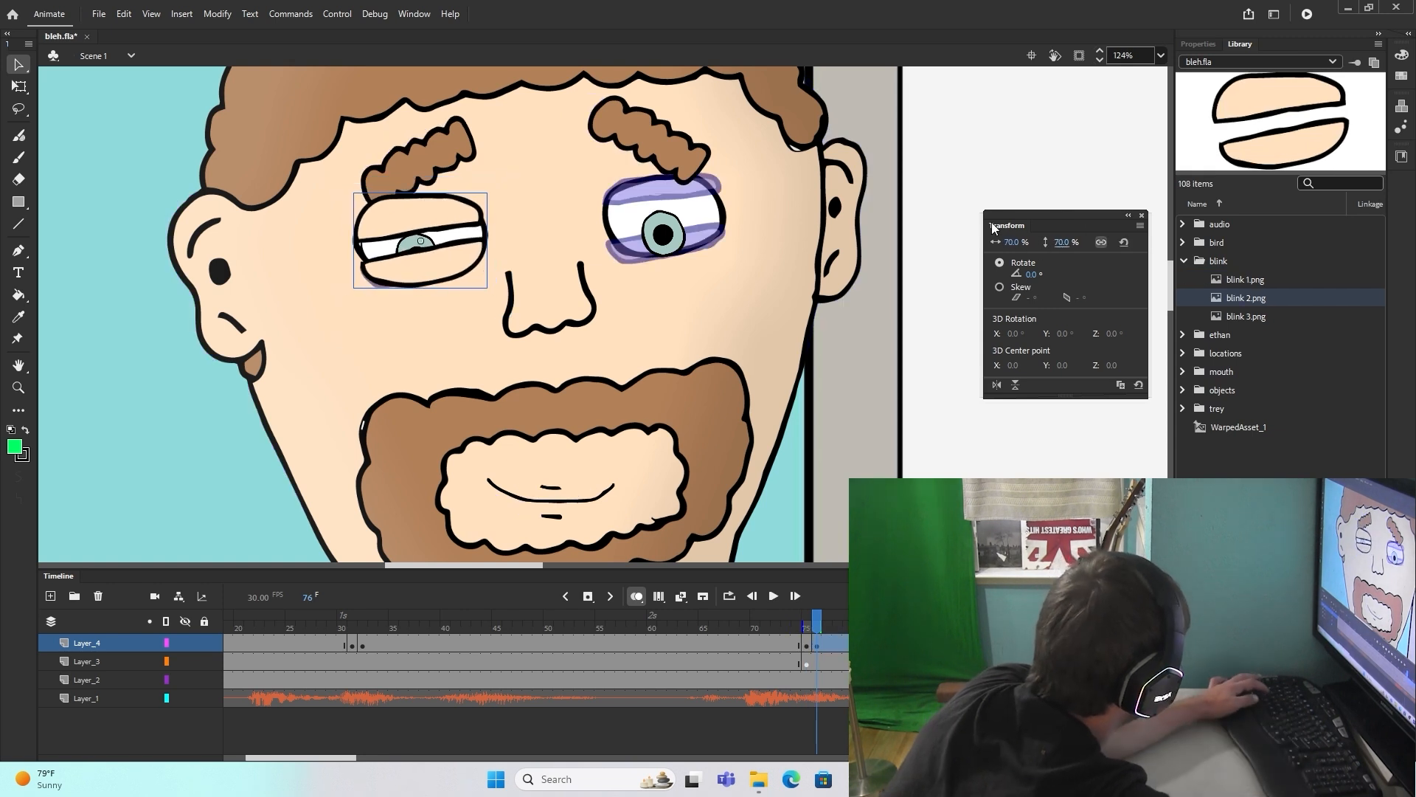
Step: Add a keyframe at frame 77 without the half-closed lids and place blink 3.png over the eye
key("F7")
left_click(1252, 317)
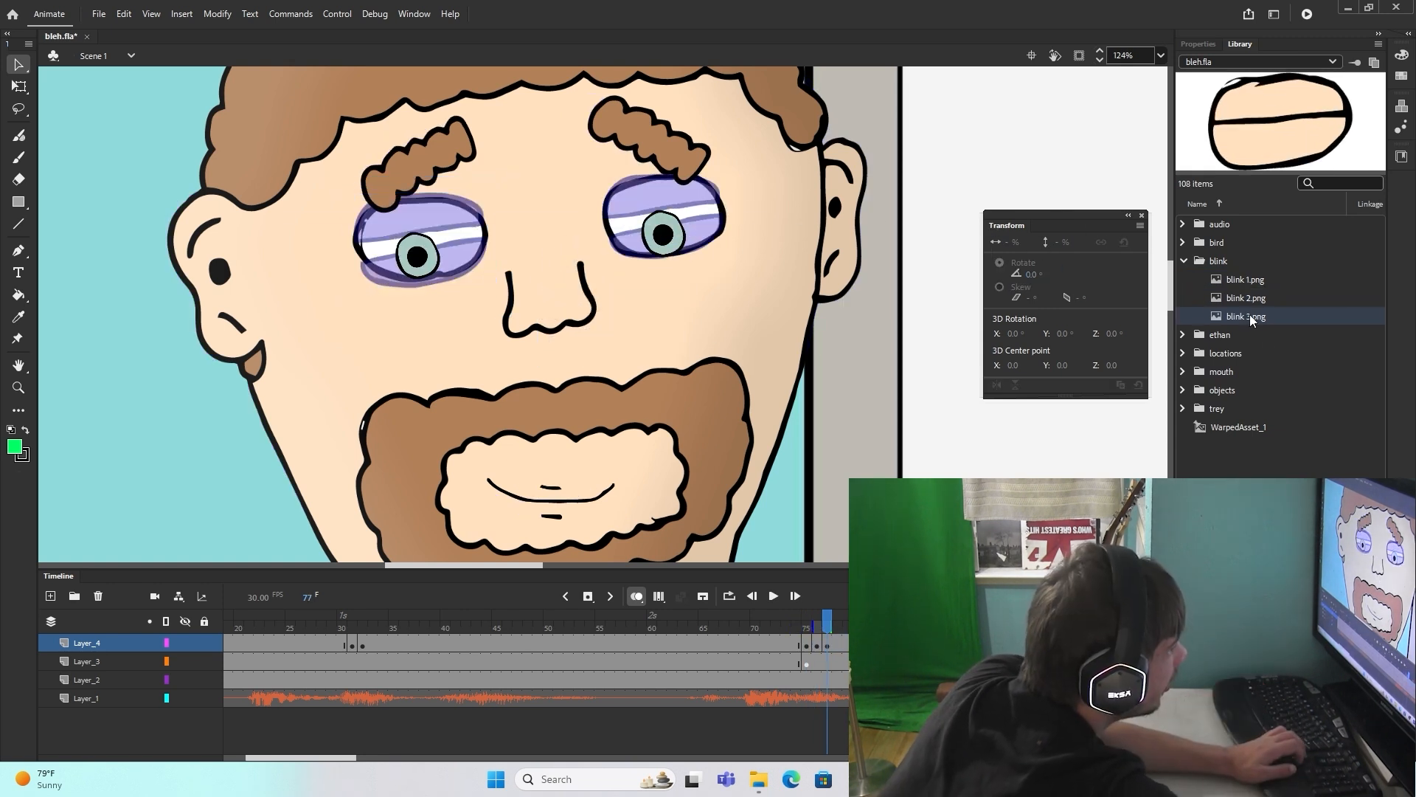
key("Return")
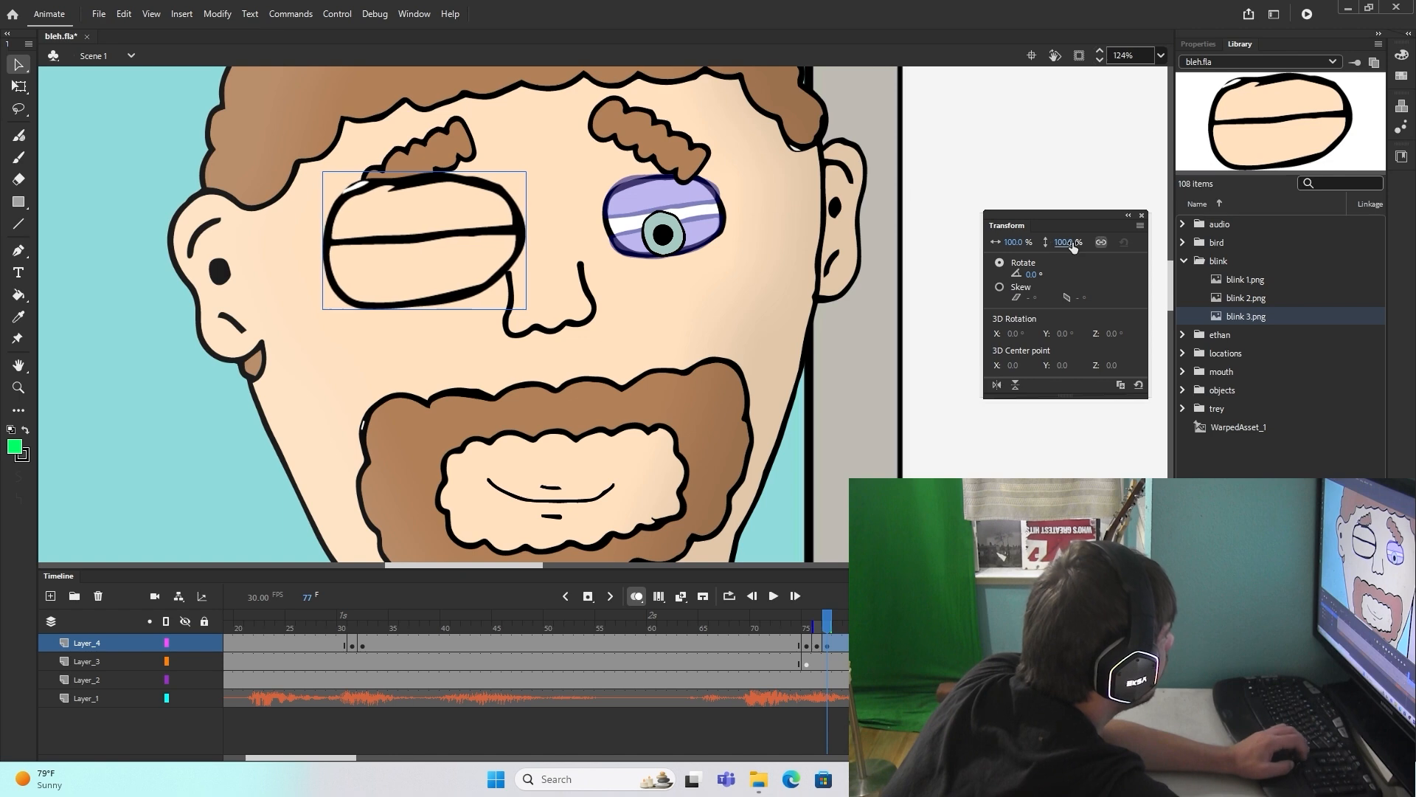
Step: Insert a keyframe at frame 21 on Layer_4, where the speech starts, and delete the closed mouth there
scroll(841, 464, "down", 5)
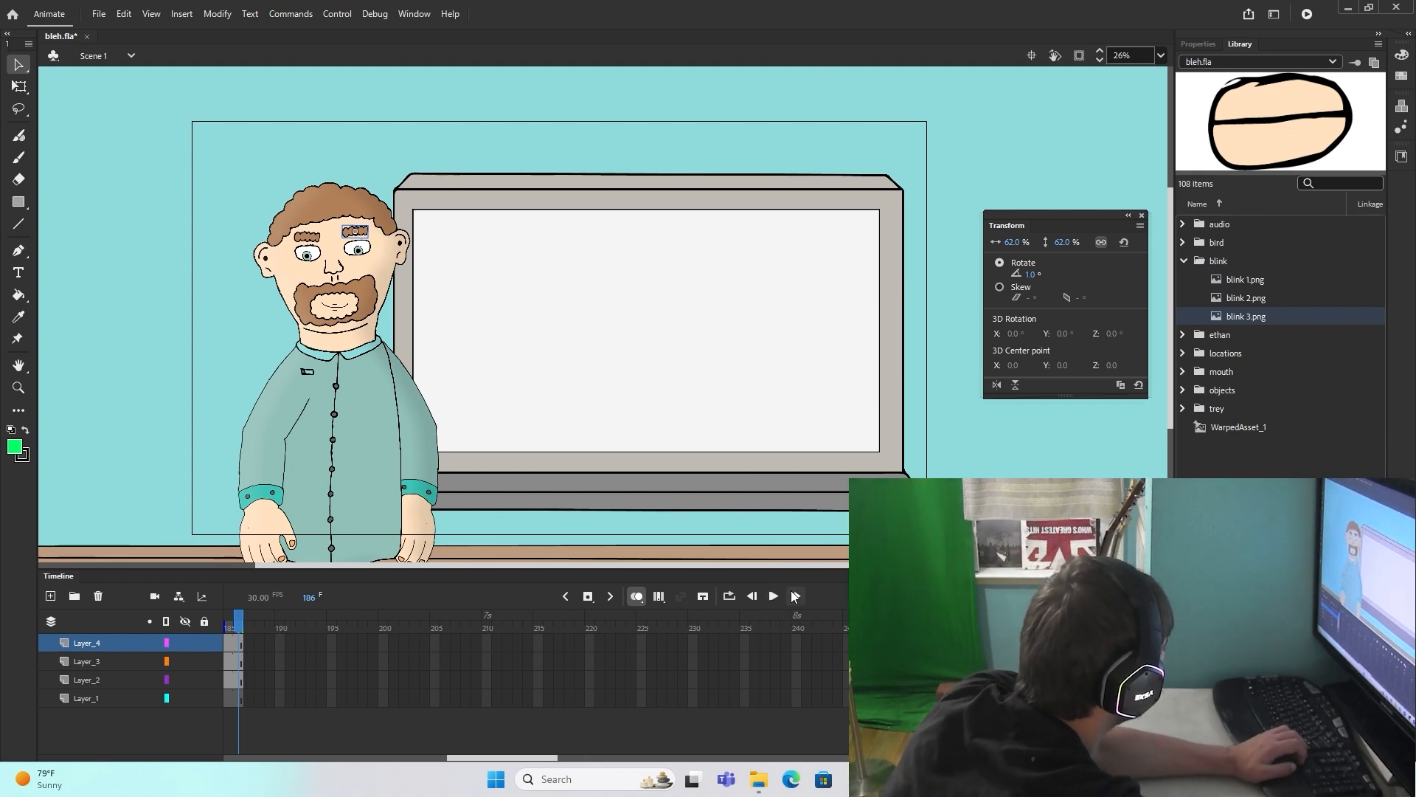
left_click(774, 596)
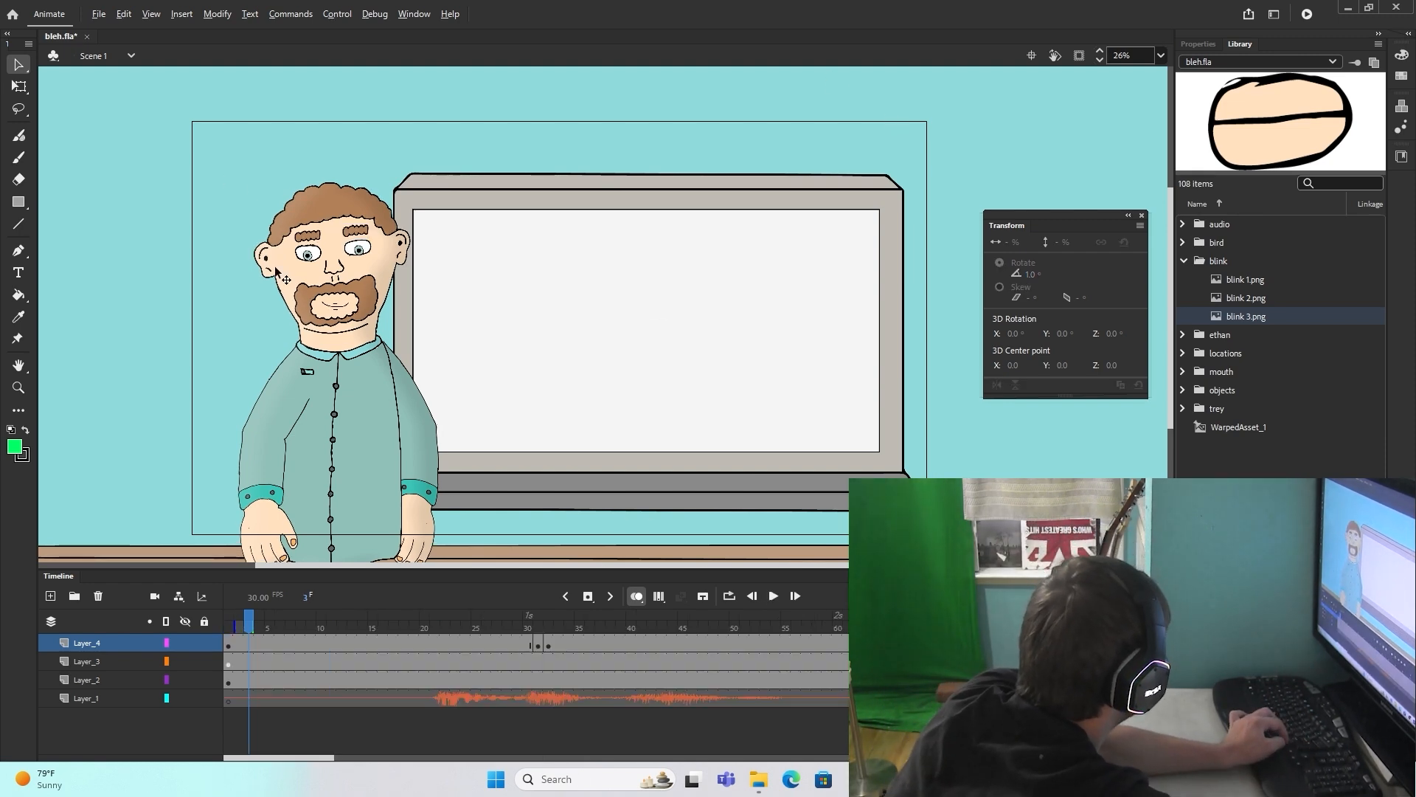
scroll(278, 265, "up", 3)
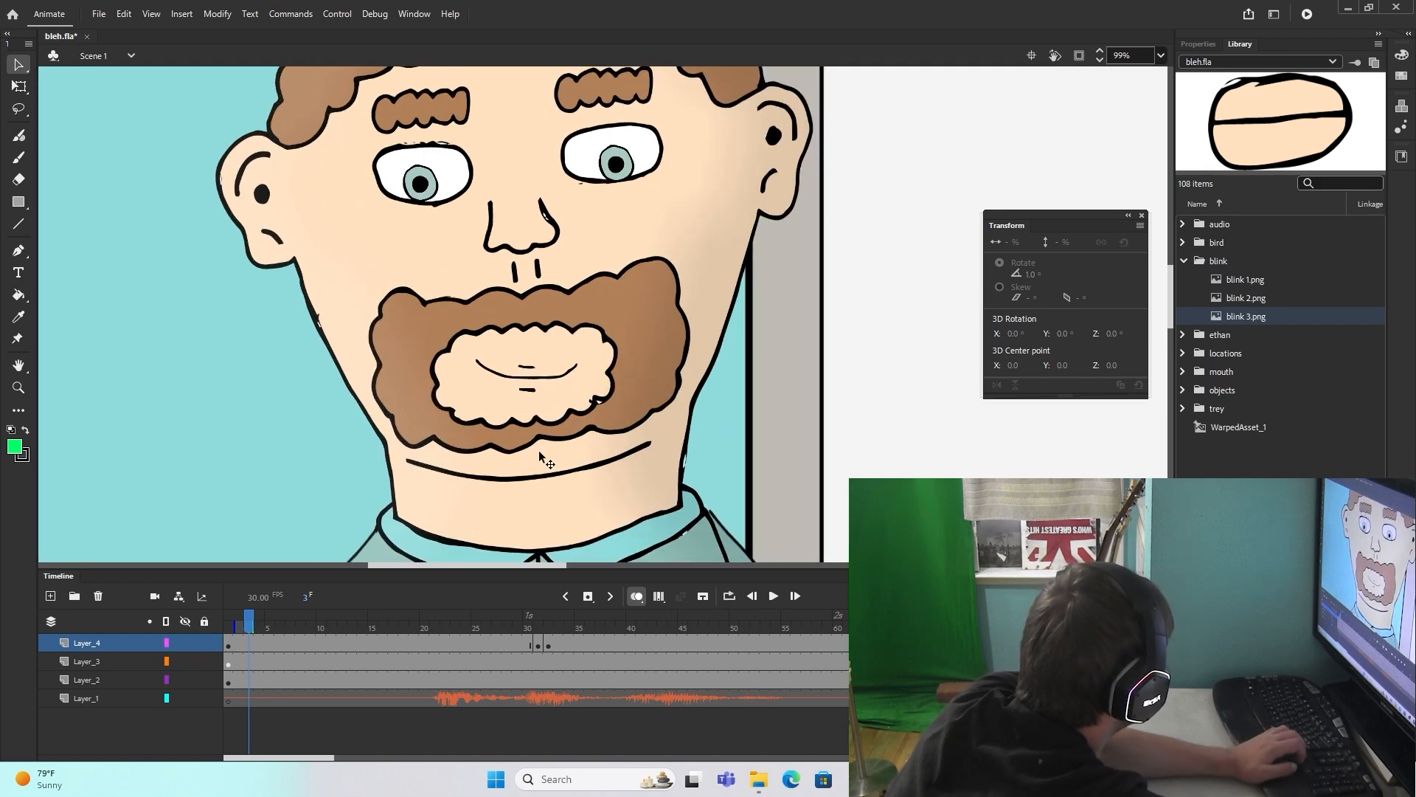
left_click(434, 643)
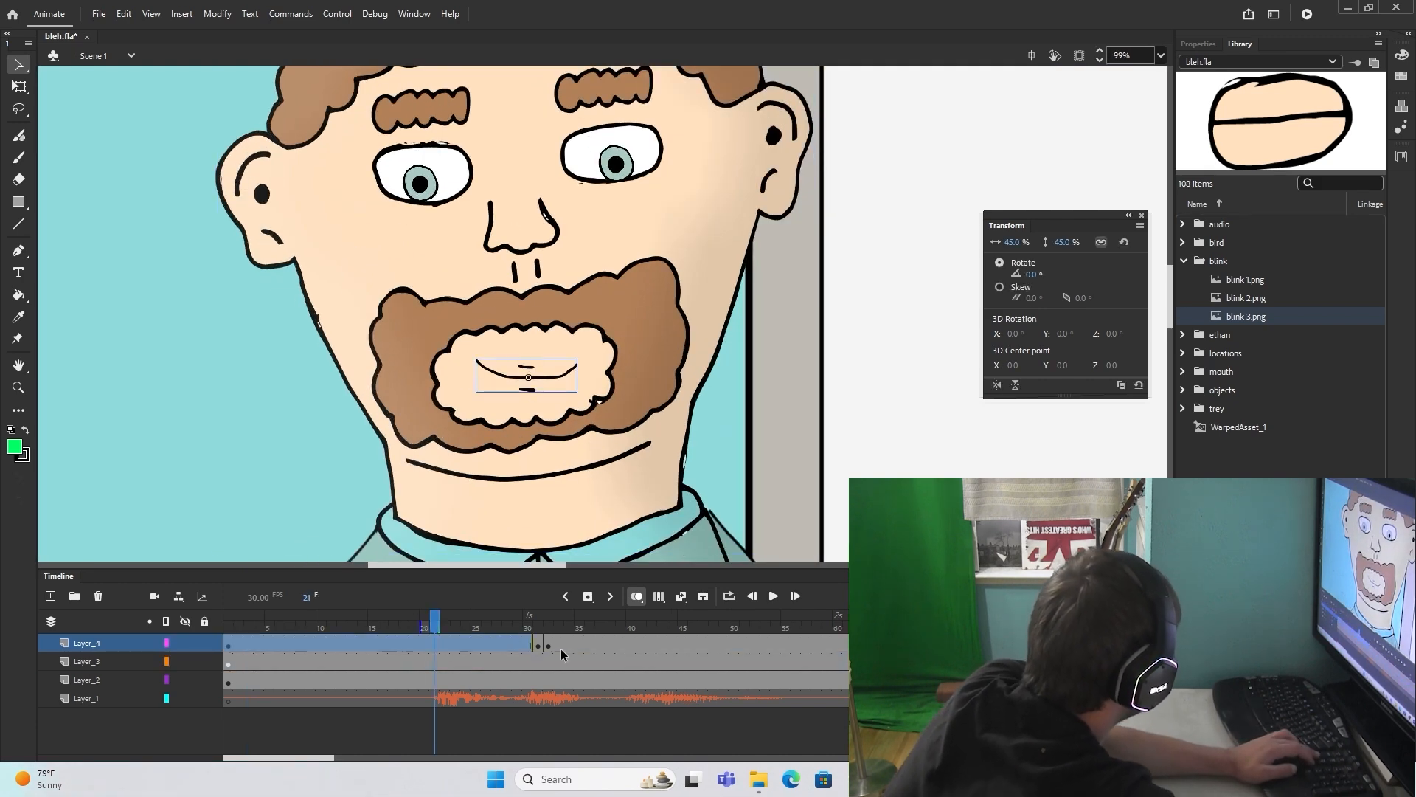
left_click(588, 594)
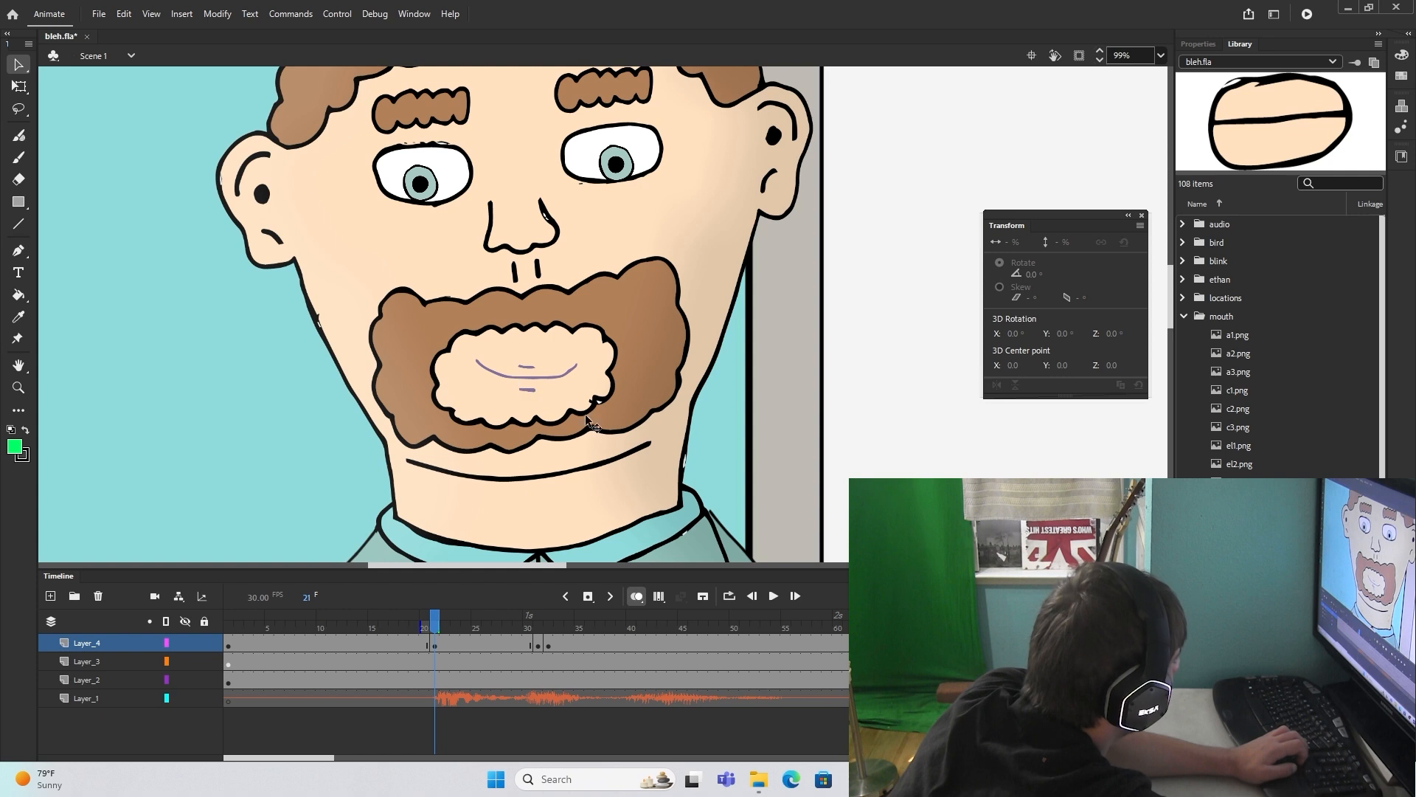
Step: Place a wide toothy mouth in the beard opening at frame 21 and swap it for a round open mouth at frame 22
scroll(1280, 347, "down", 2)
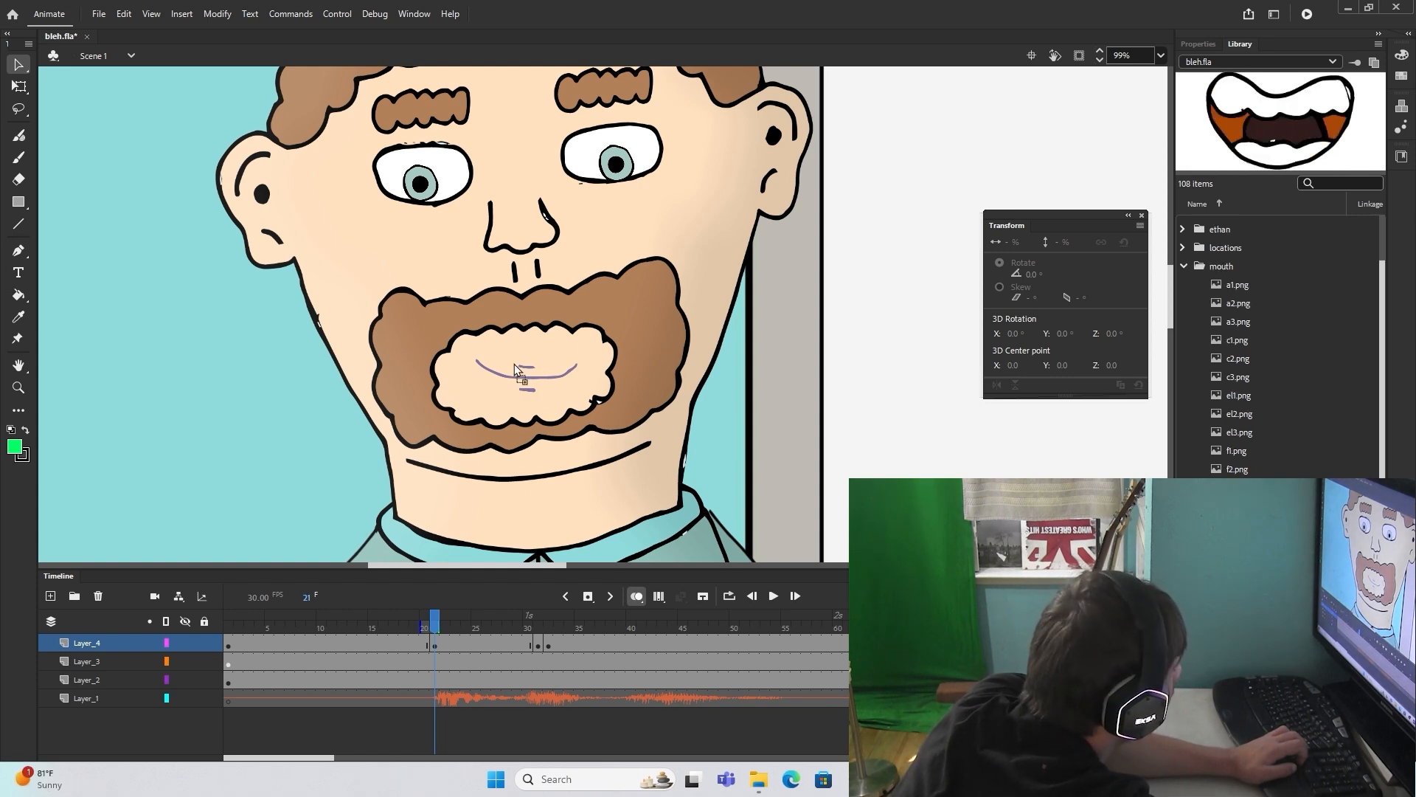
left_click_drag(516, 357, 521, 372)
key("F6")
left_click(445, 661)
left_click(445, 643)
key("Delete")
left_click(1238, 597)
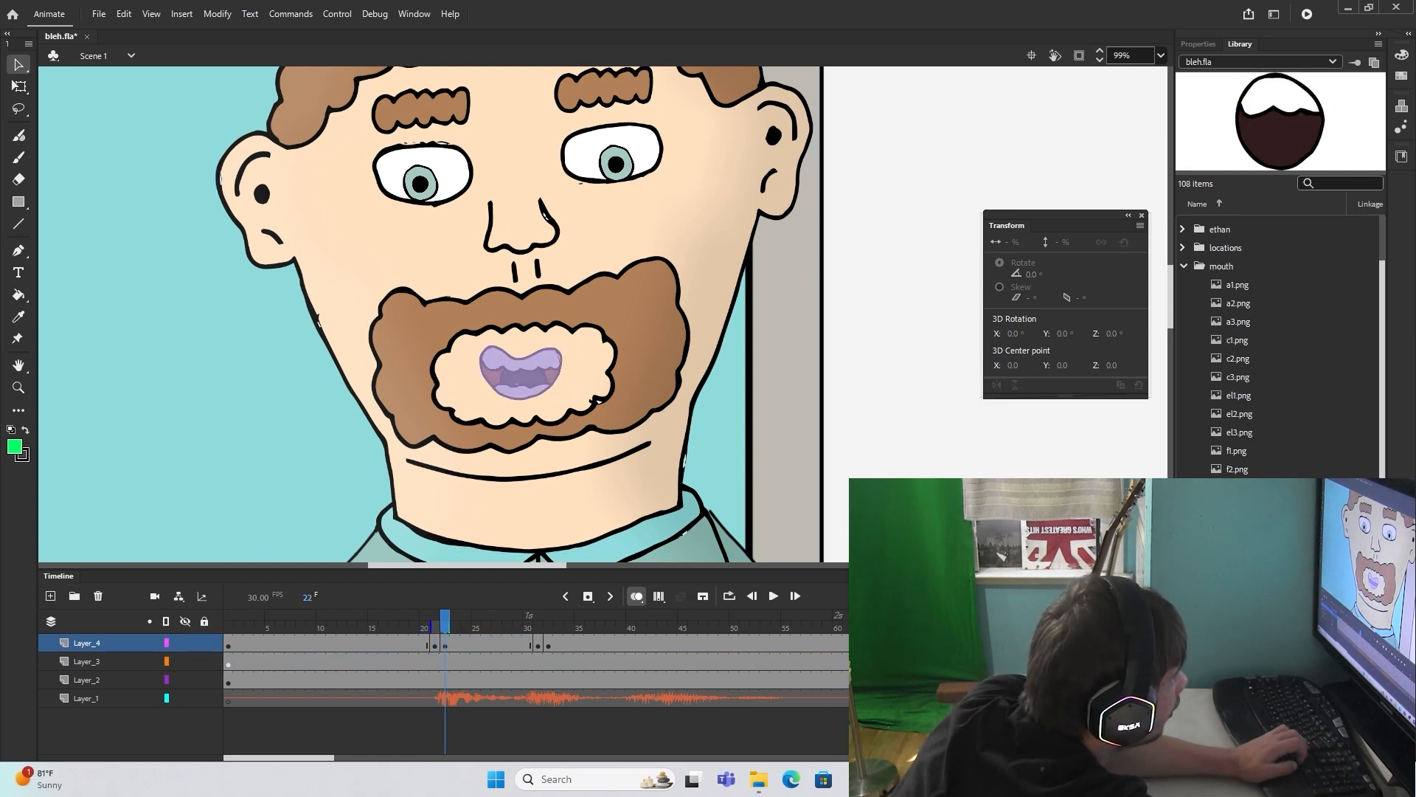
Step: Continue the lip sync with a tall narrow mouth at frame 23 and a toothy open mouth at frame 26
left_click(456, 628)
key("Delete")
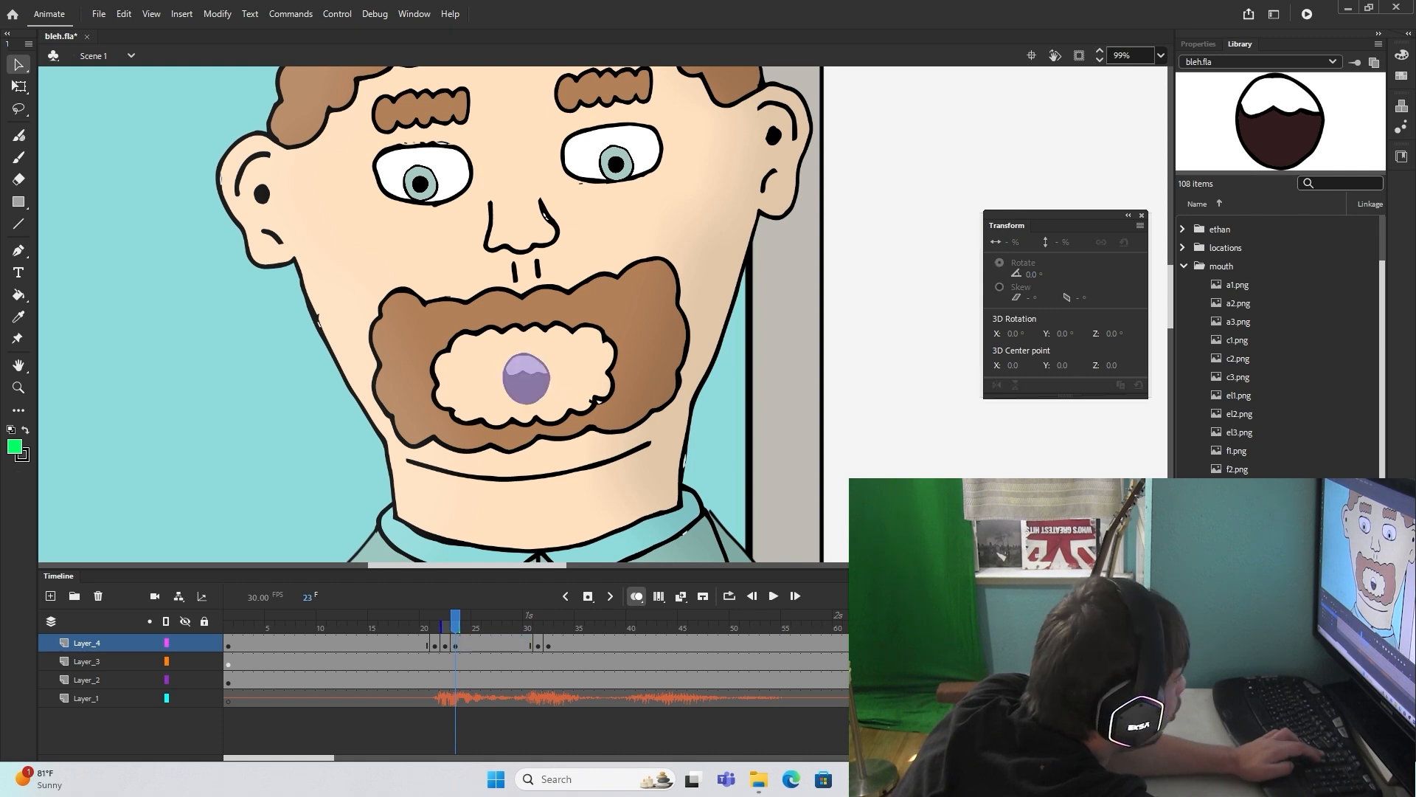
left_click_drag(1238, 597, 483, 311)
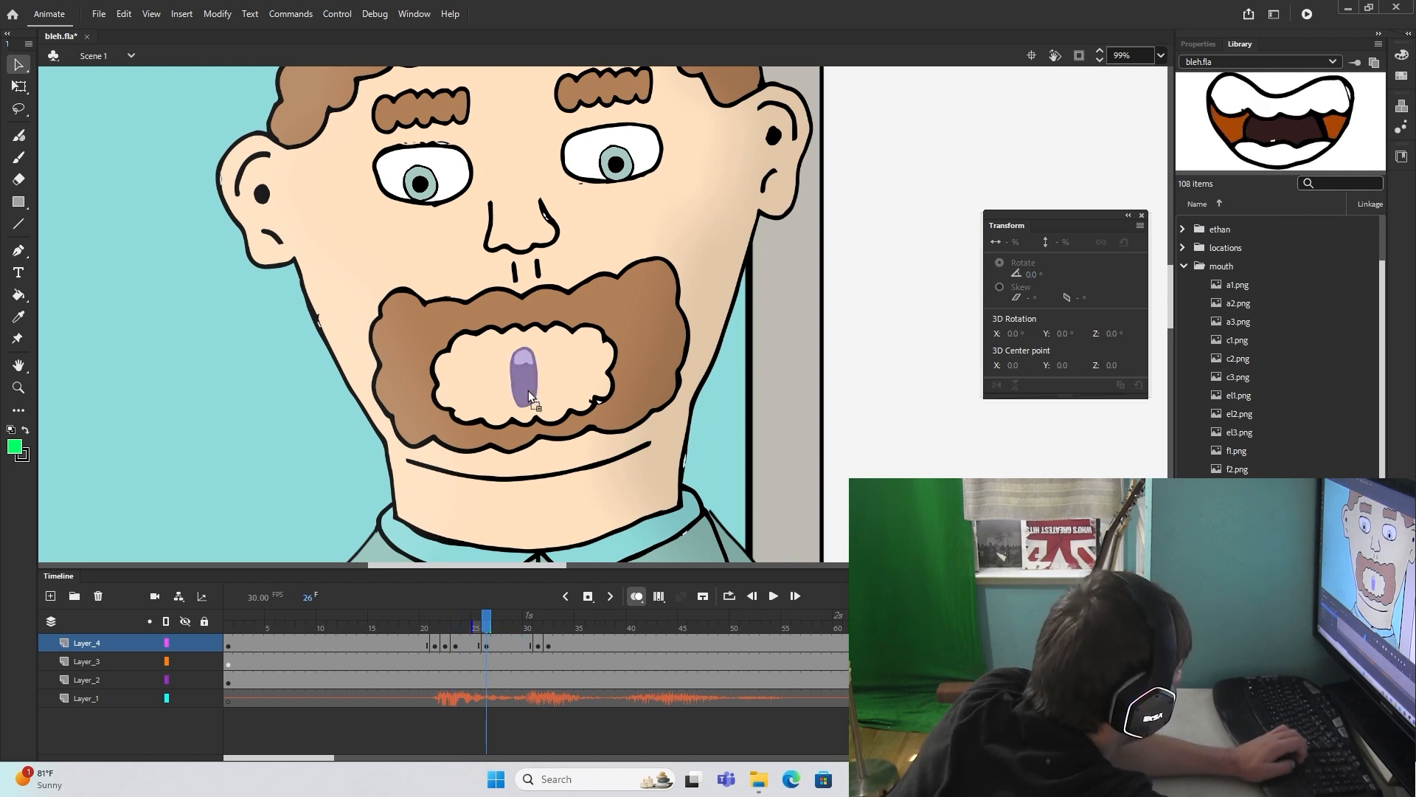
left_click_drag(528, 391, 528, 391)
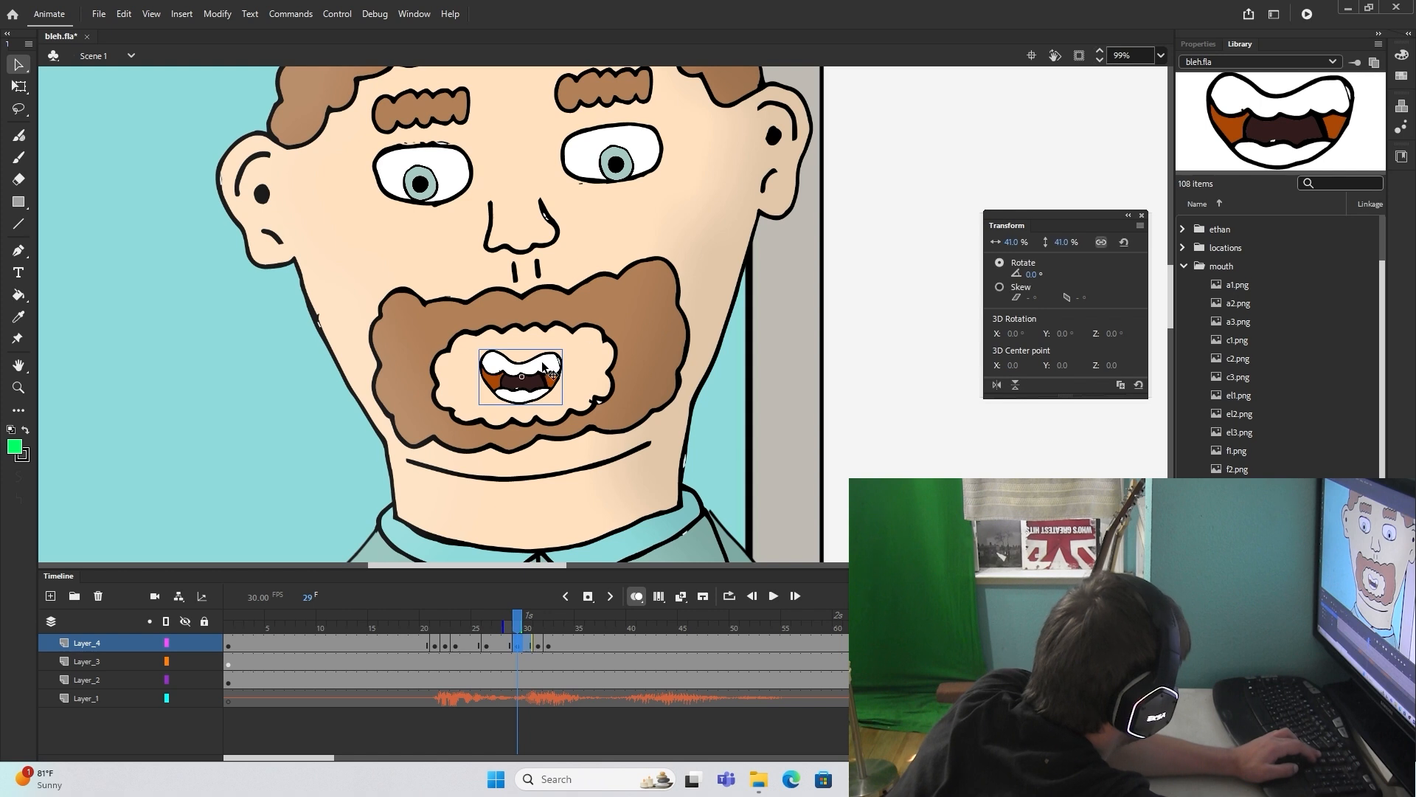
Step: Replace the mouth at frame 29 with c2.png and continue the mouth keyframes to a 47% toothy mouth at frame 34
key("Delete")
left_click_drag(1260, 359, 1155, 342)
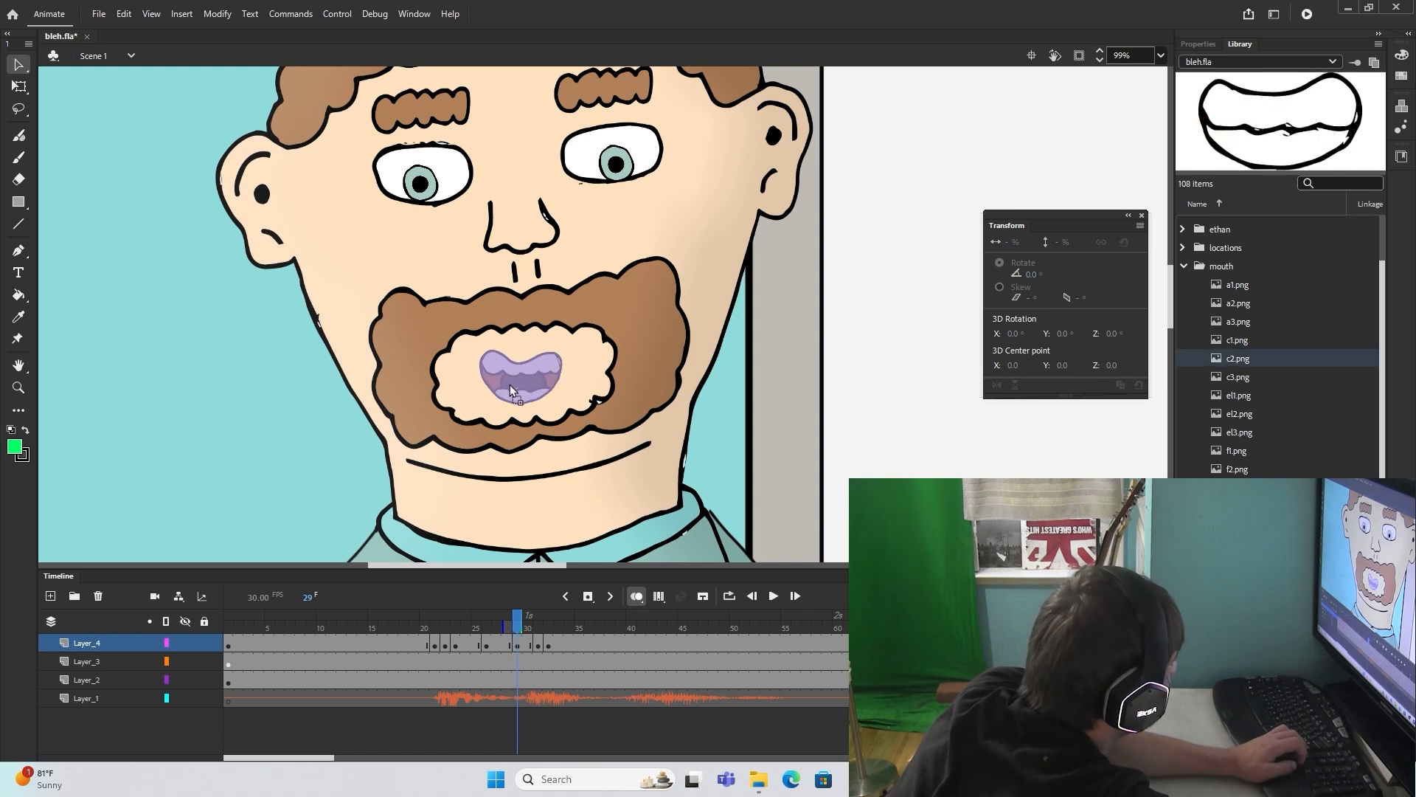
left_click_drag(1238, 598, 614, 375)
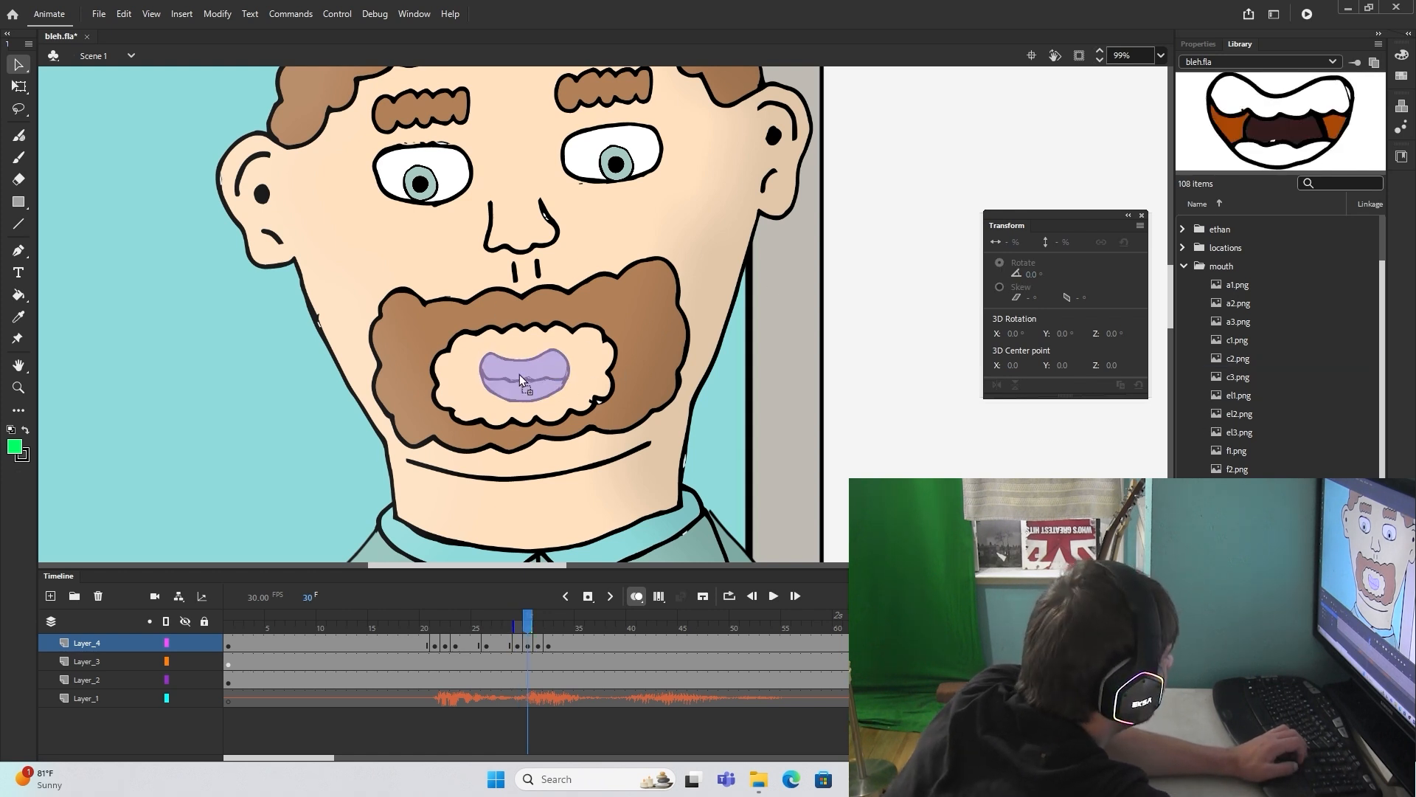
left_click_drag(519, 374, 519, 374)
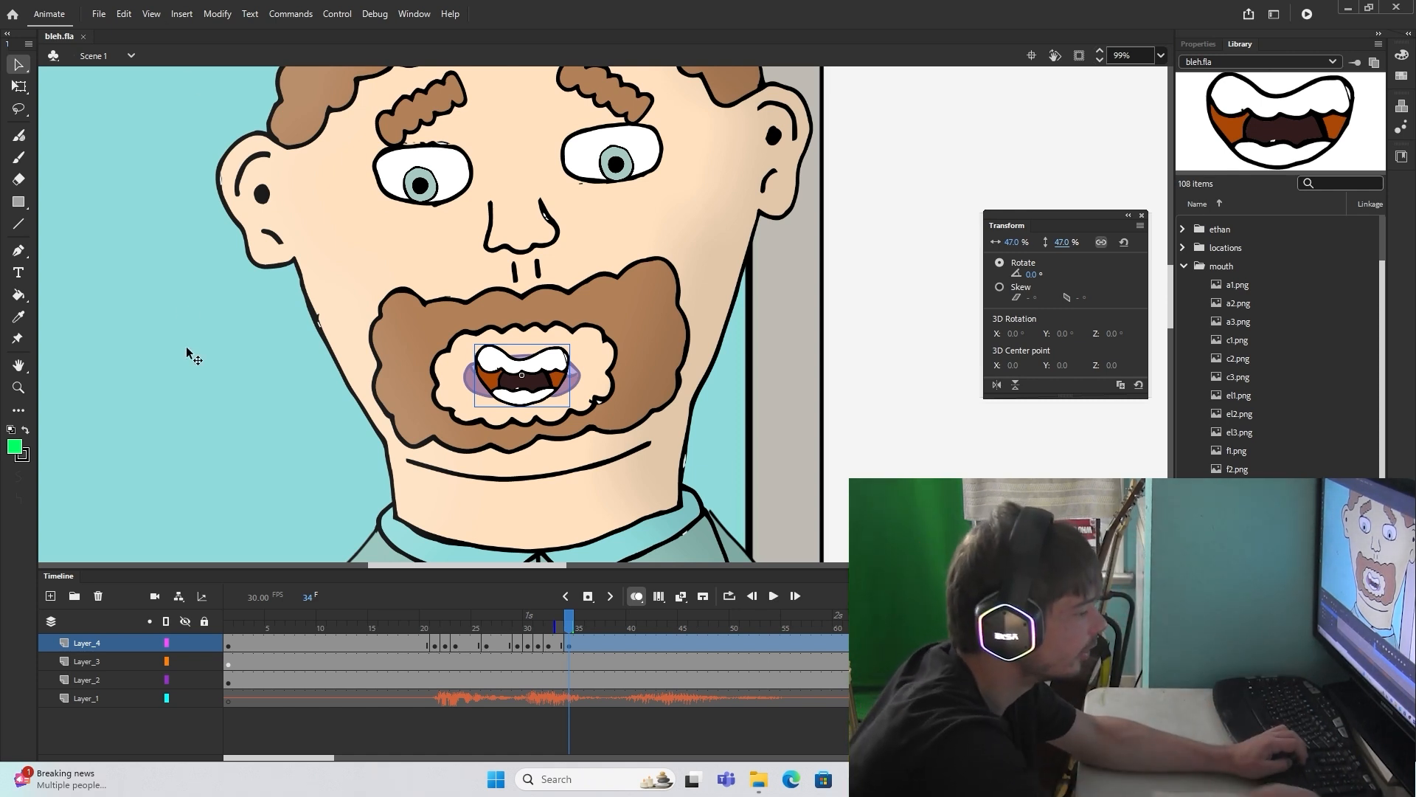
Step: Insert a second scene and extend its Layer_1 with frames up to frame 82
left_click(182, 16)
left_click(207, 132)
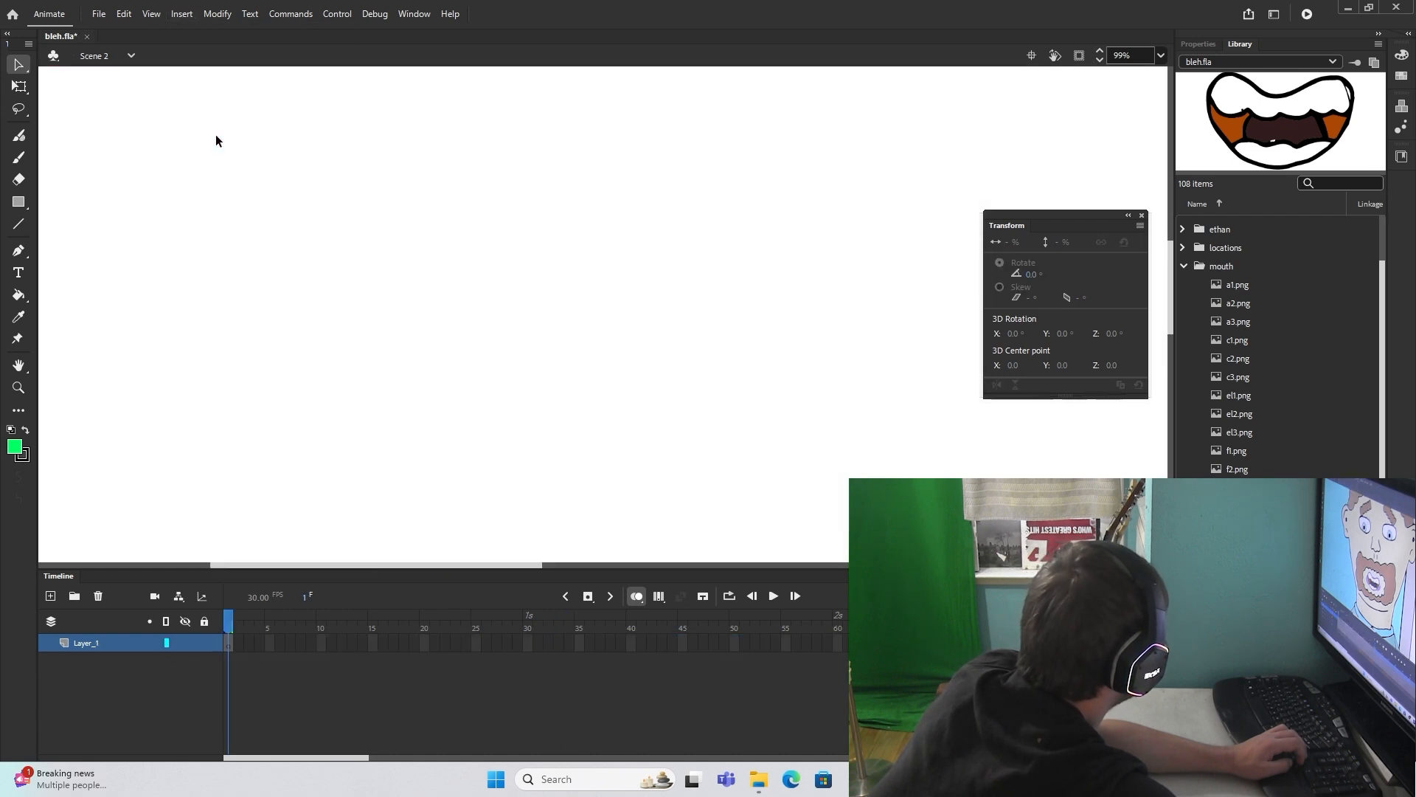
scroll(576, 382, "down", 8)
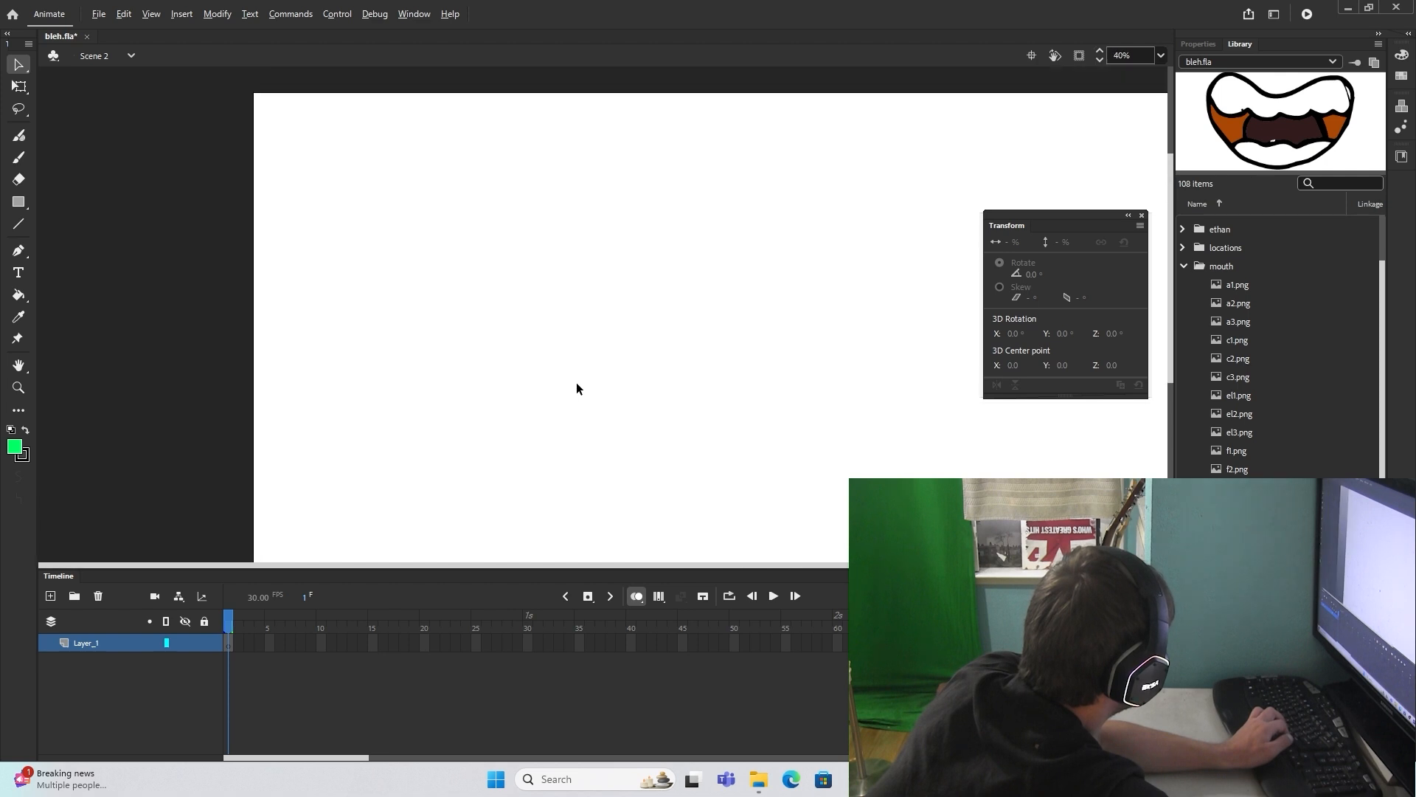
scroll(863, 509, "up", 3)
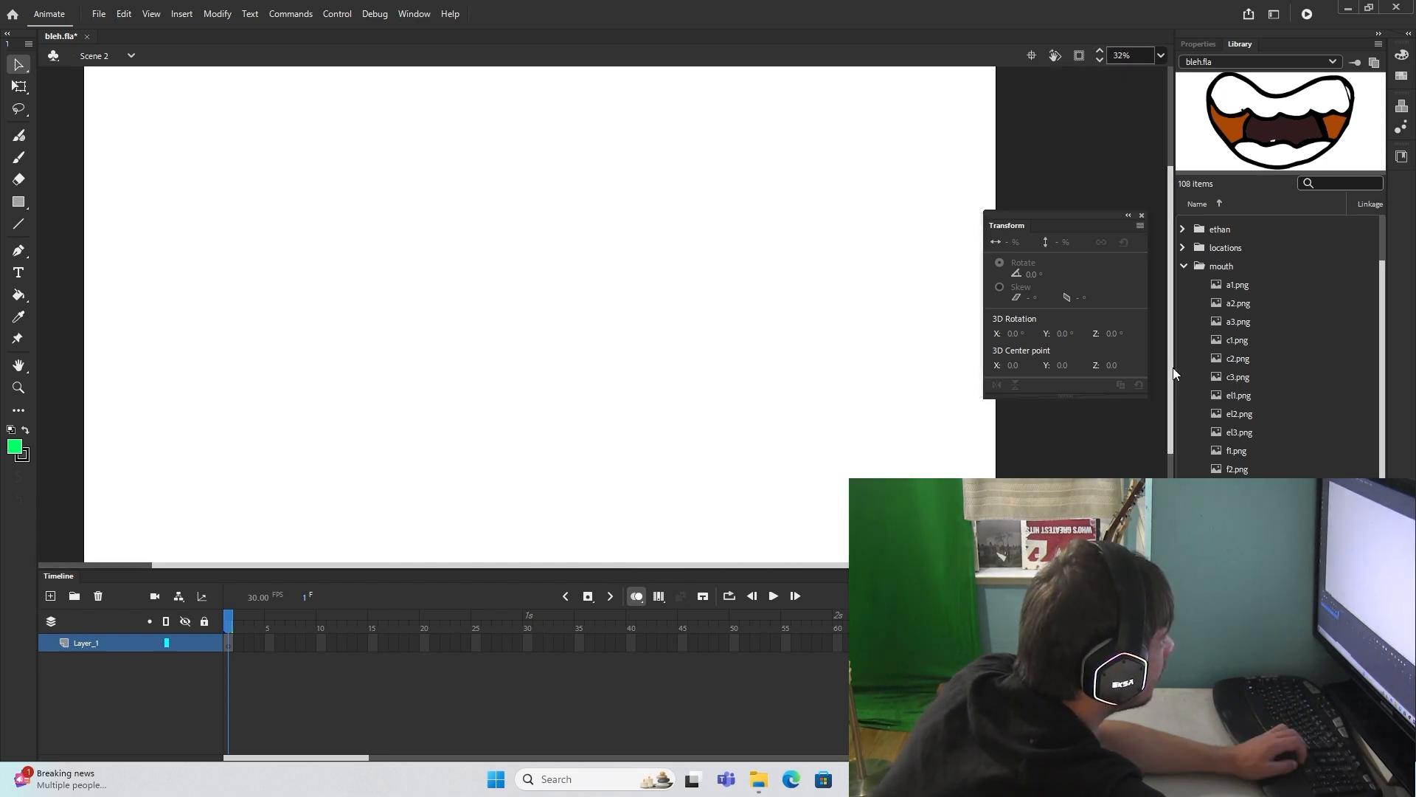
scroll(751, 426, "down", 1)
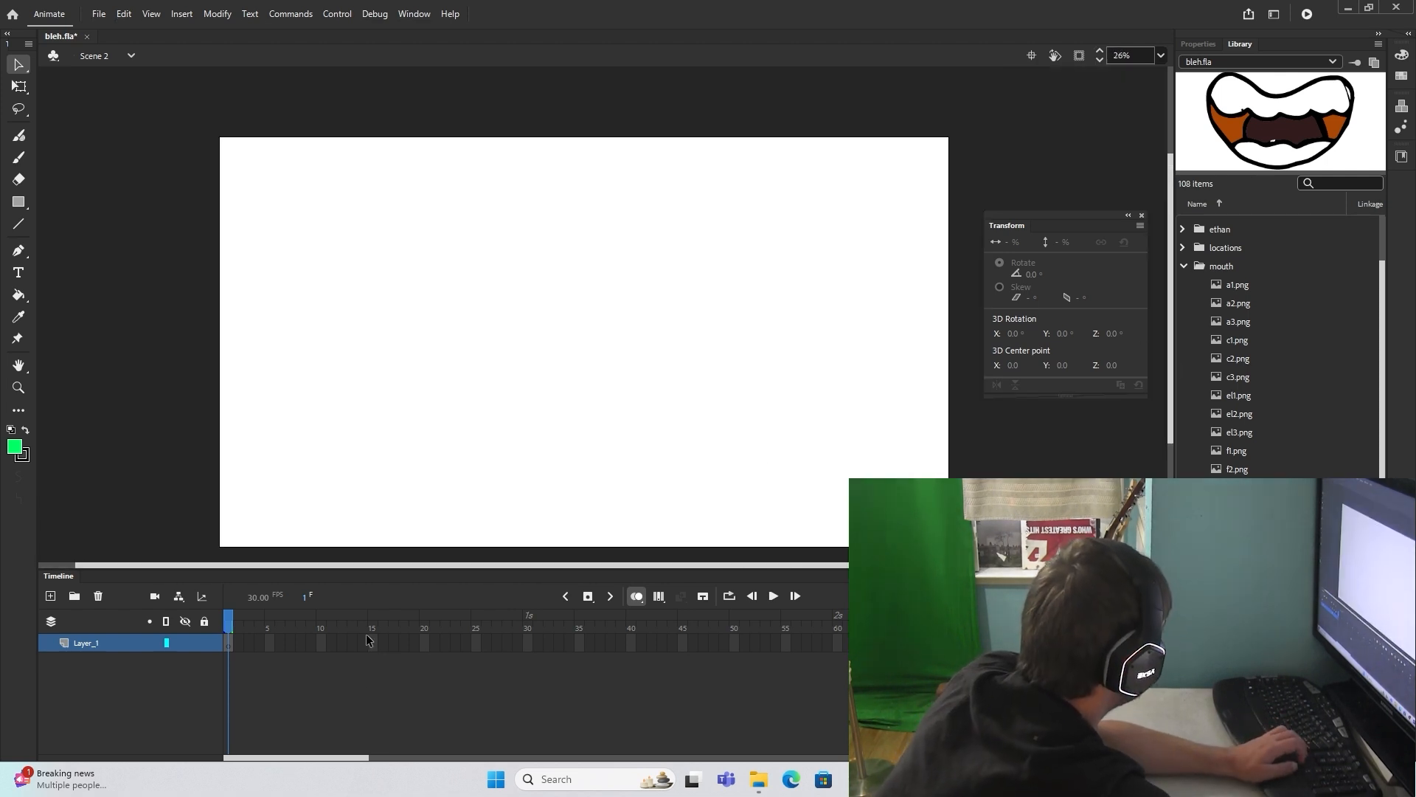
left_click(610, 598)
left_click(635, 649)
Step: Place a2.aif from the audio folder on Layer_1 of Scene 2 and extend the frames to 103
left_click(1184, 266)
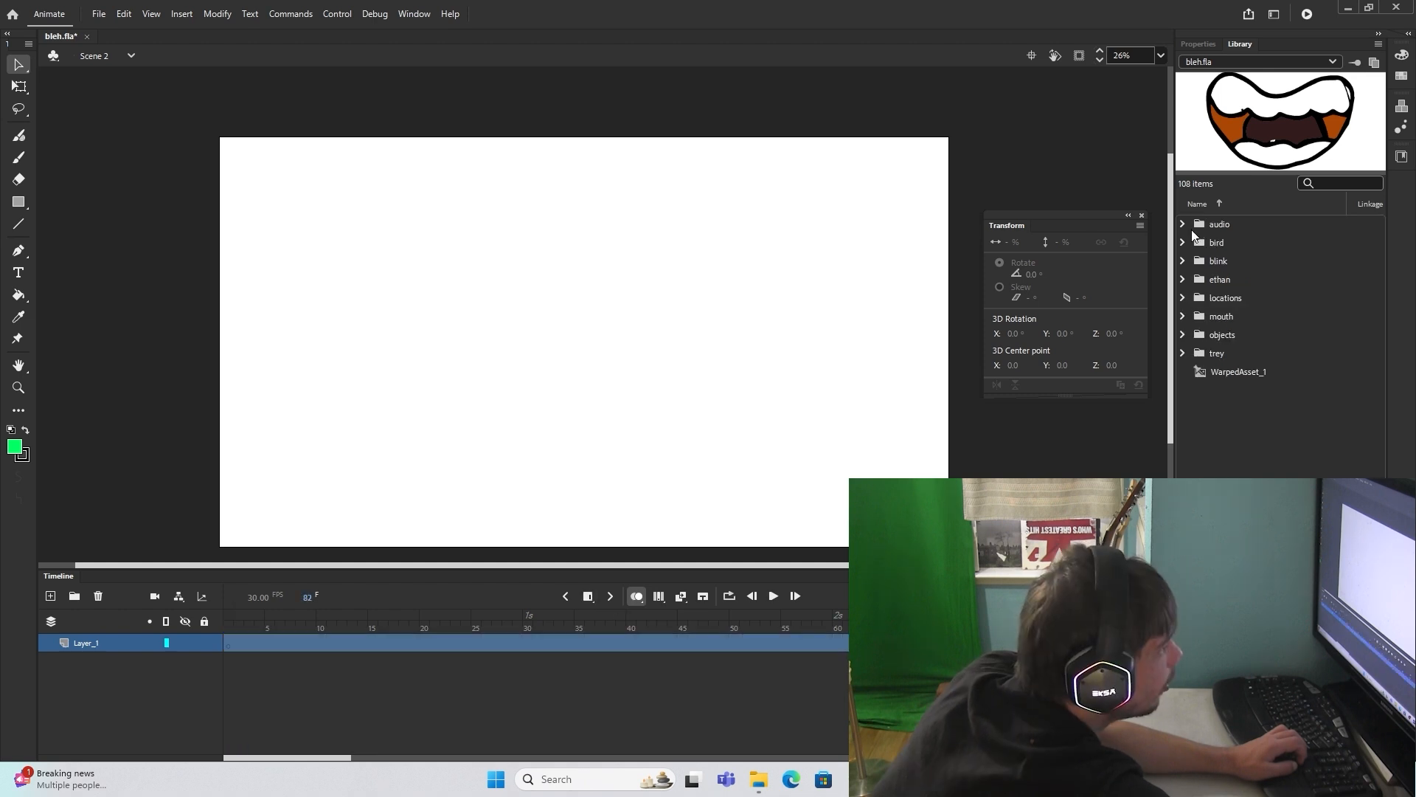
left_click(1183, 223)
left_click(1237, 259)
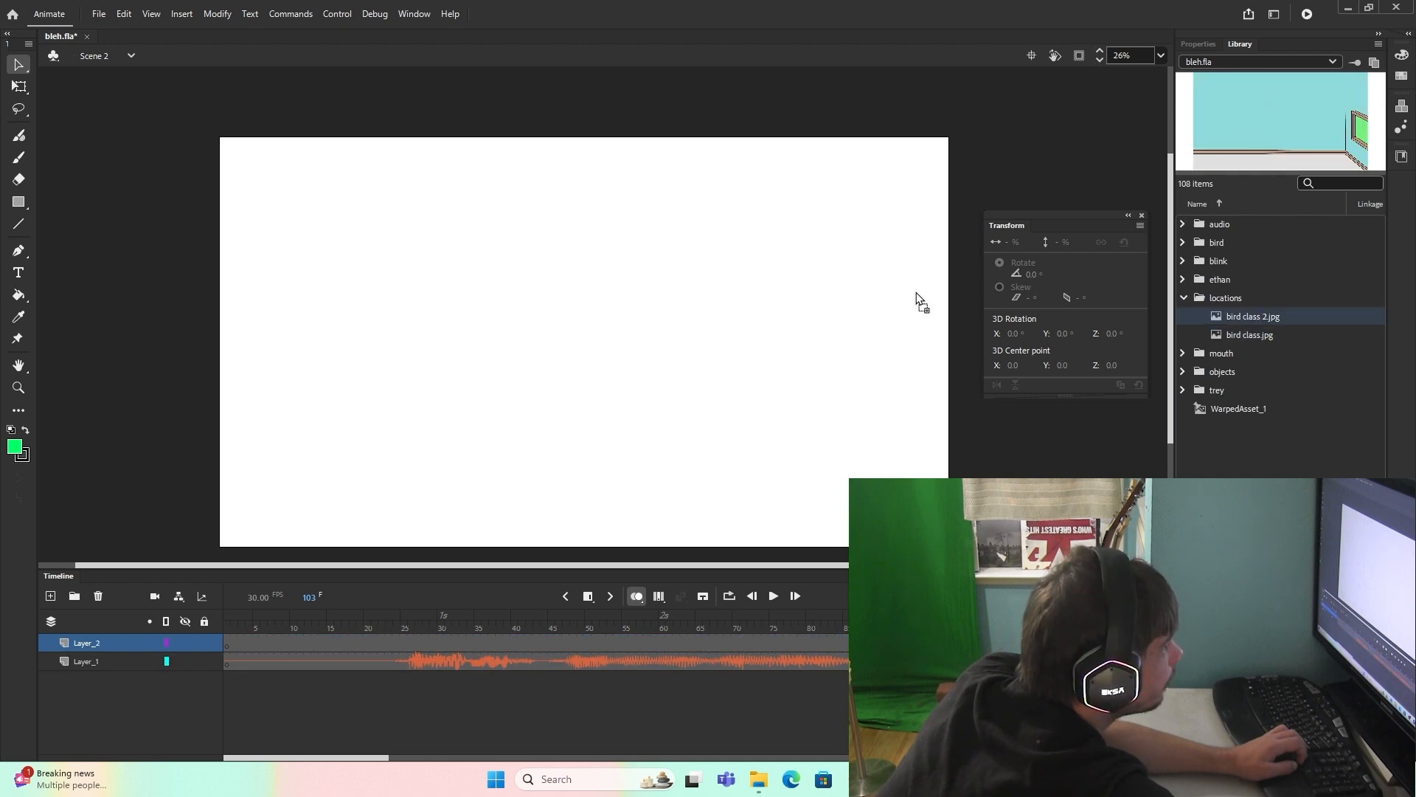
left_click_drag(917, 300, 917, 301)
Step: Add layers for the classroom background, desk and student's body, and place the student's head forward.png at 65% scale above the body
left_click(50, 596)
left_click(1184, 297)
left_click(1184, 334)
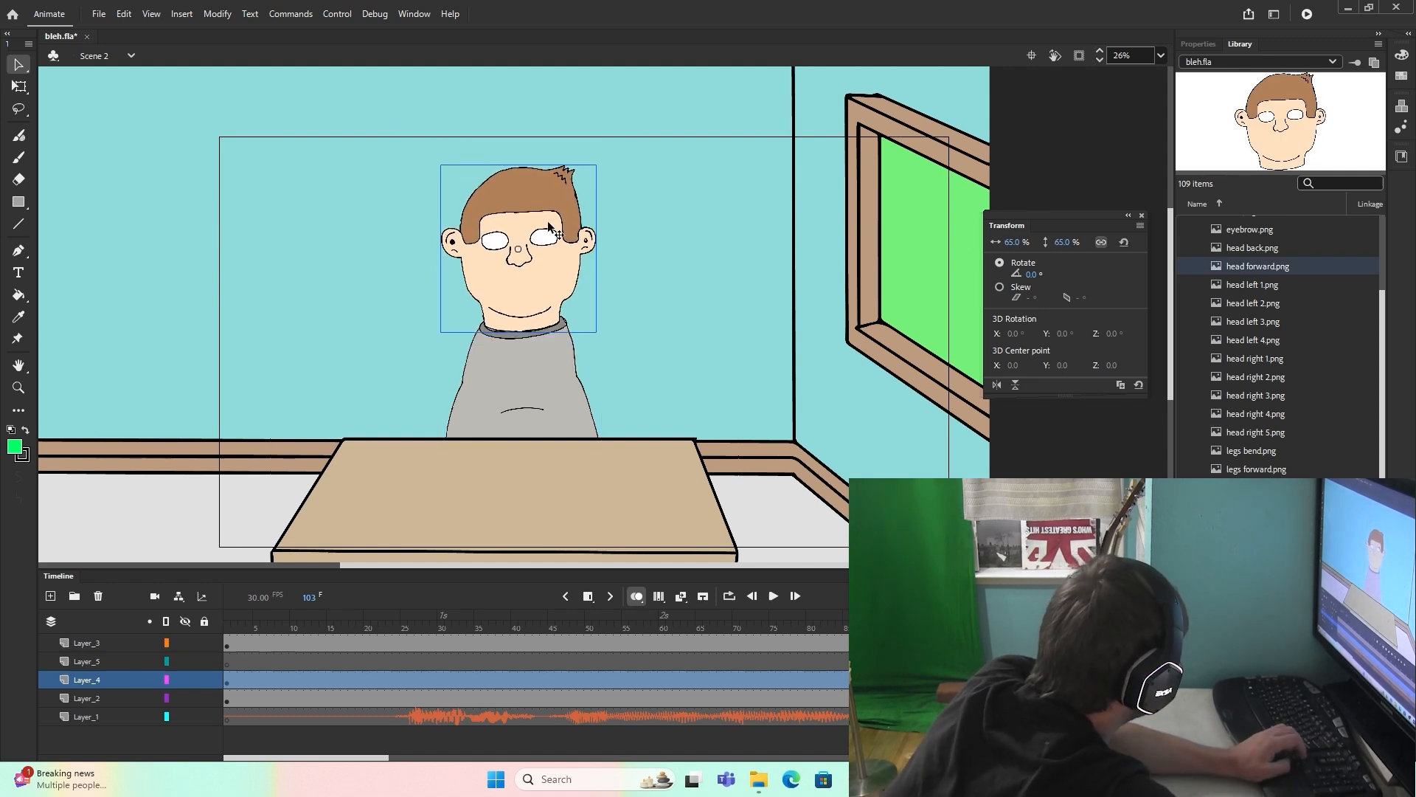
scroll(1272, 295, "up", 1)
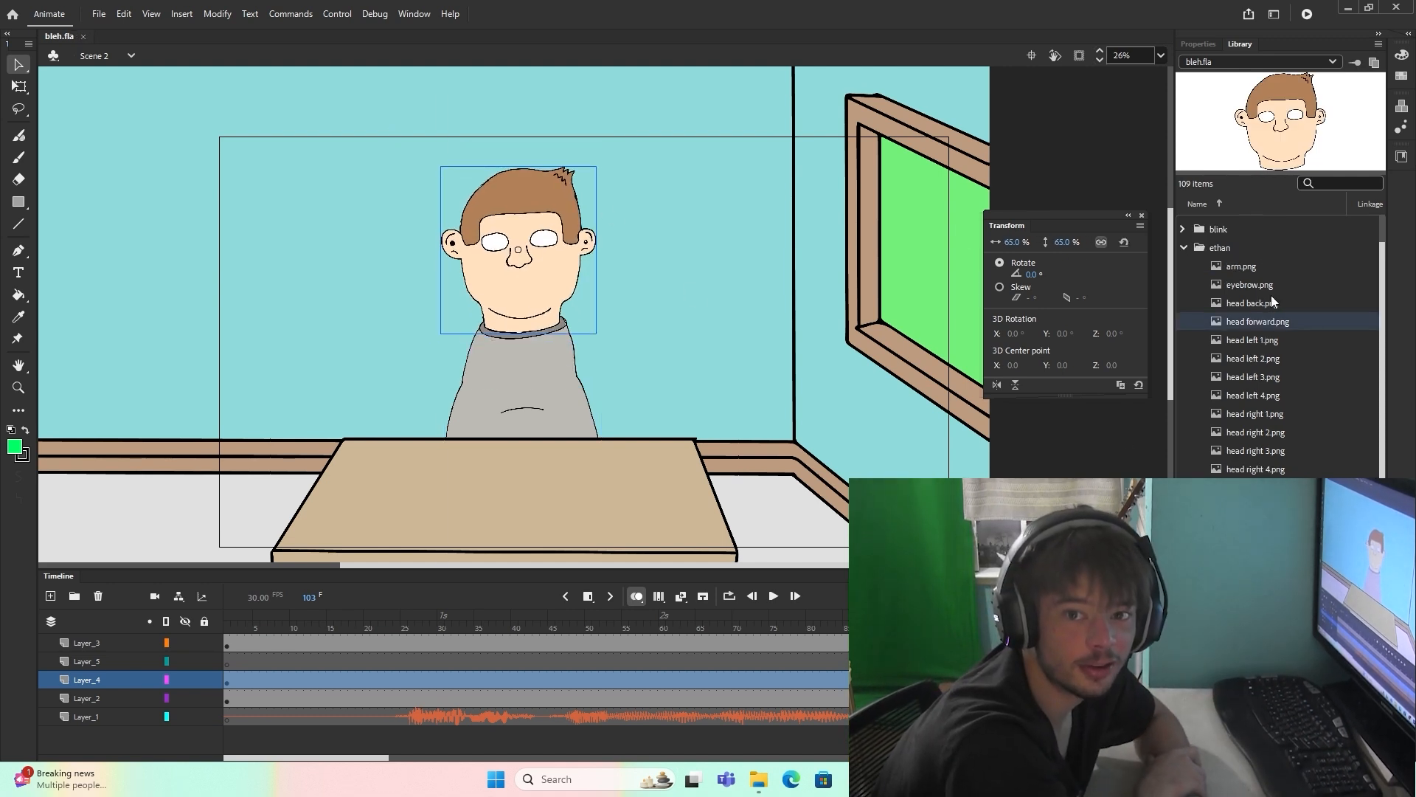